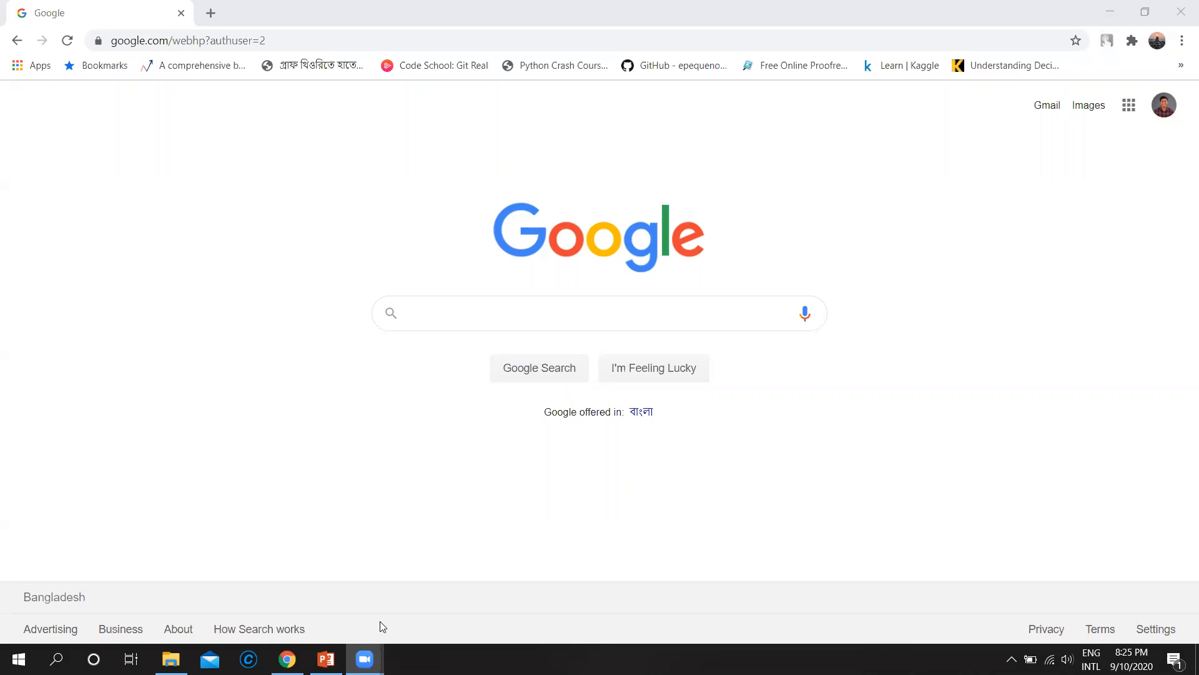
Switch to PowerPoint and review the Data Validation and Insert Chart slides of the lecture deck
click(326, 658)
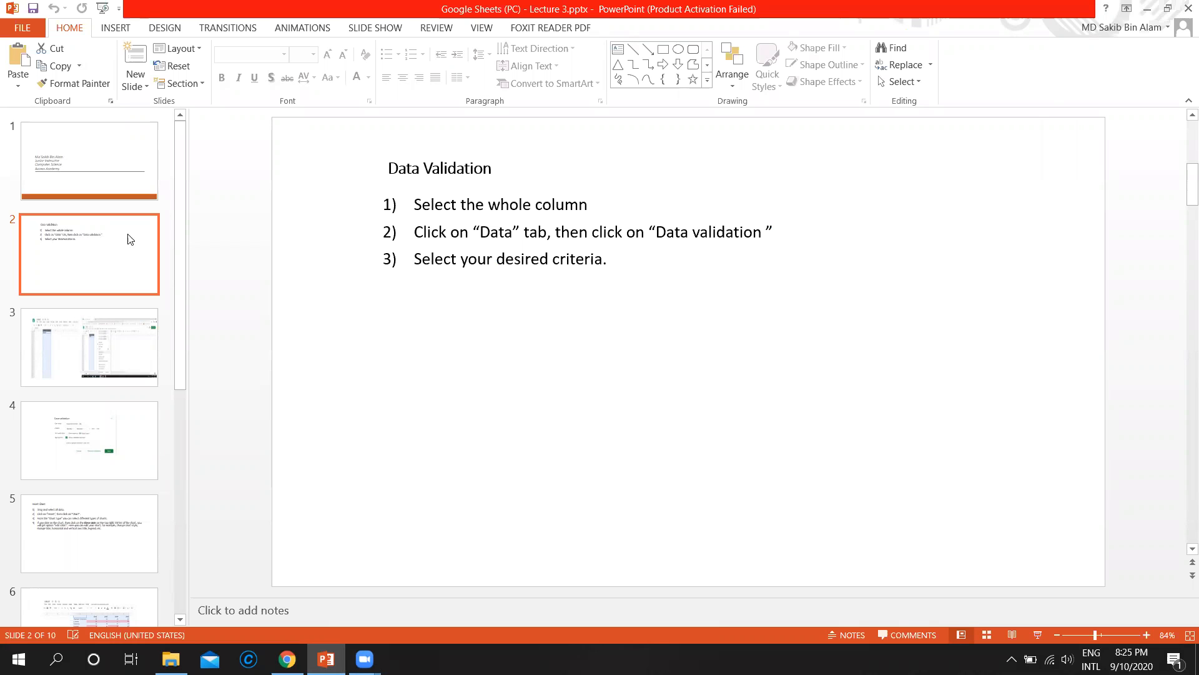
click(78, 535)
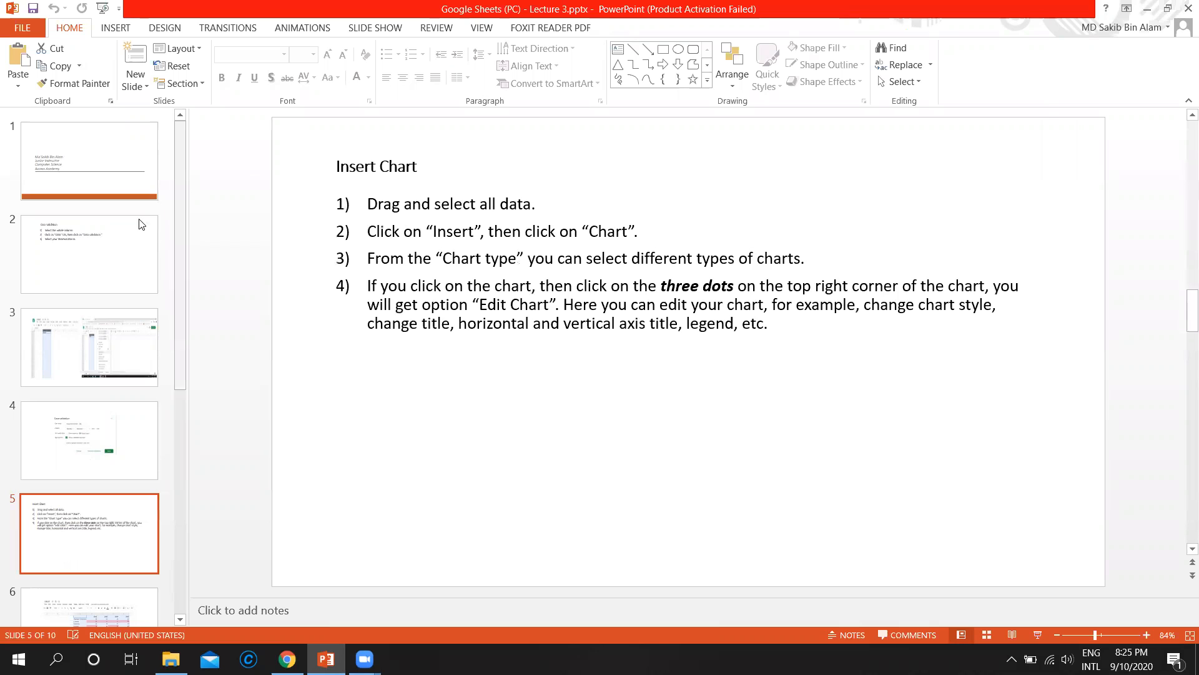
click(121, 246)
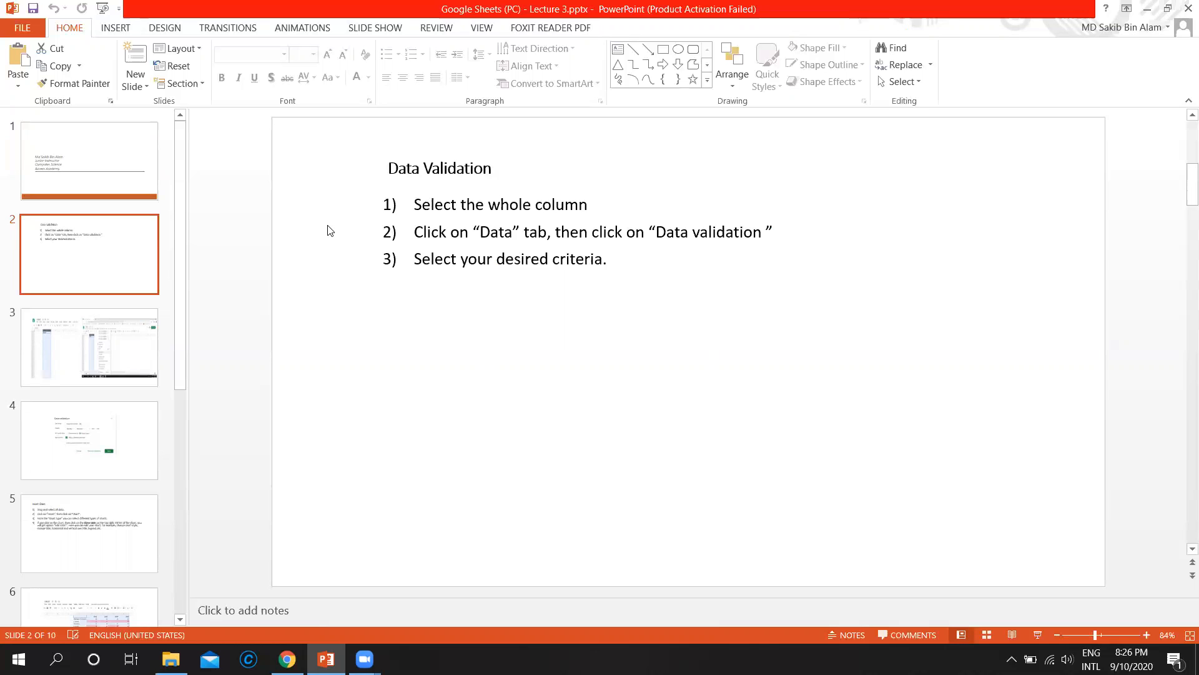
click(94, 548)
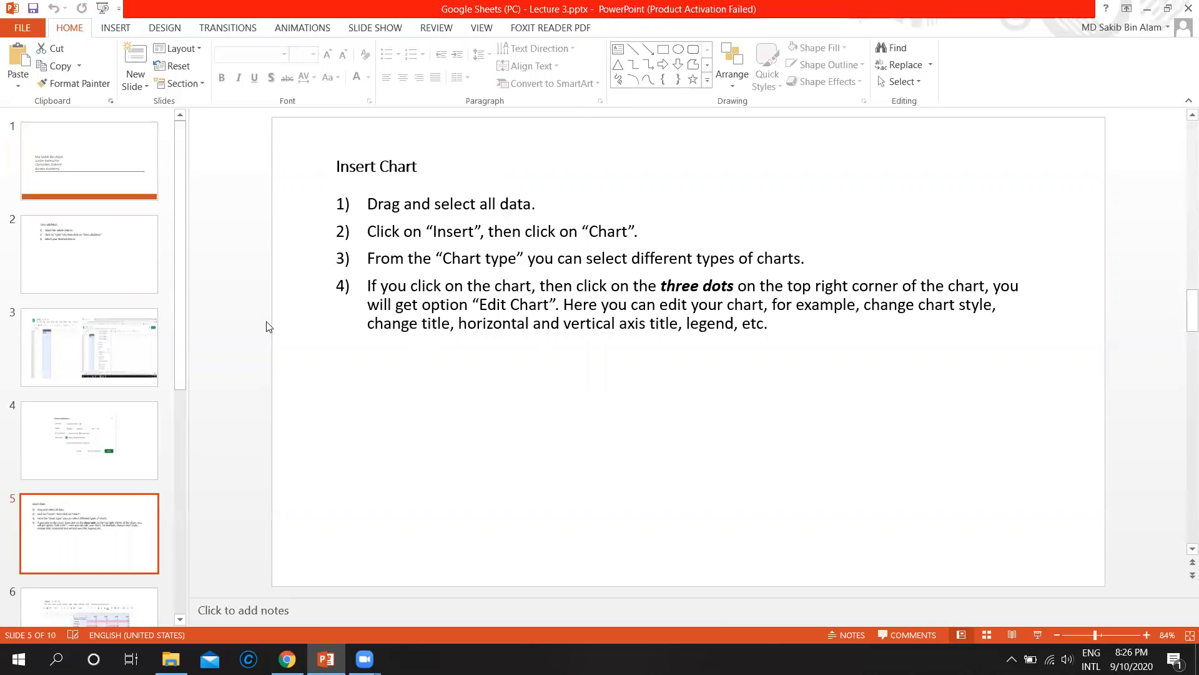
click(118, 266)
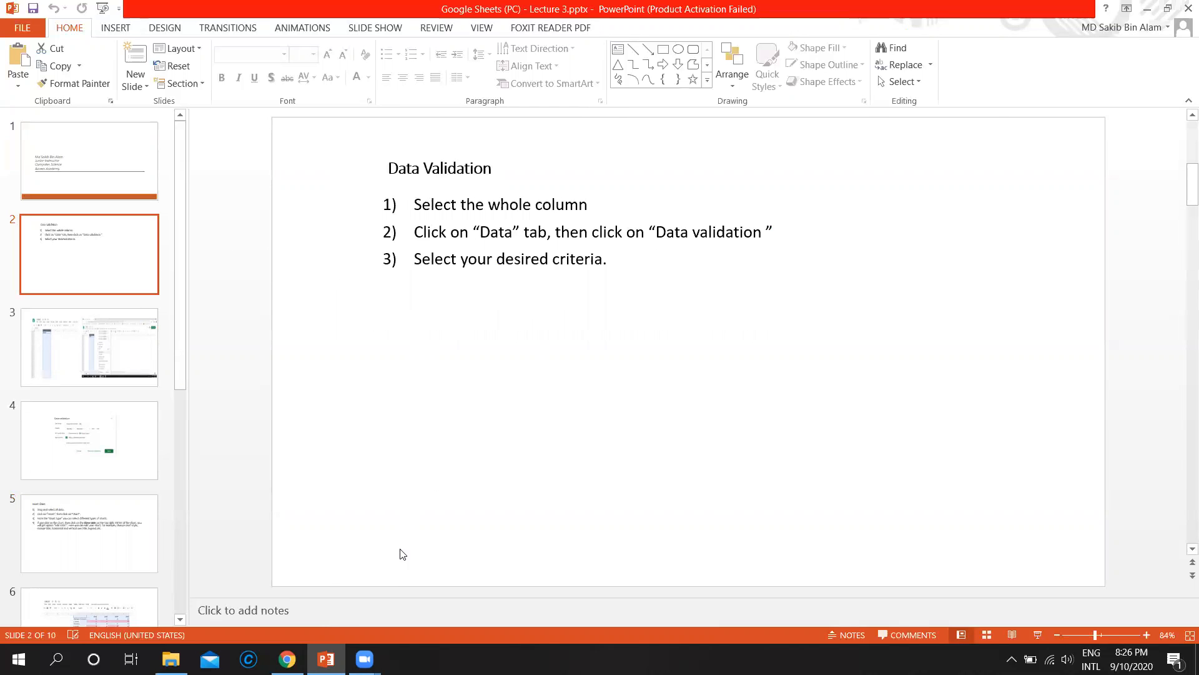
Switch to Chrome and open Google Sheets from the Google apps
click(287, 659)
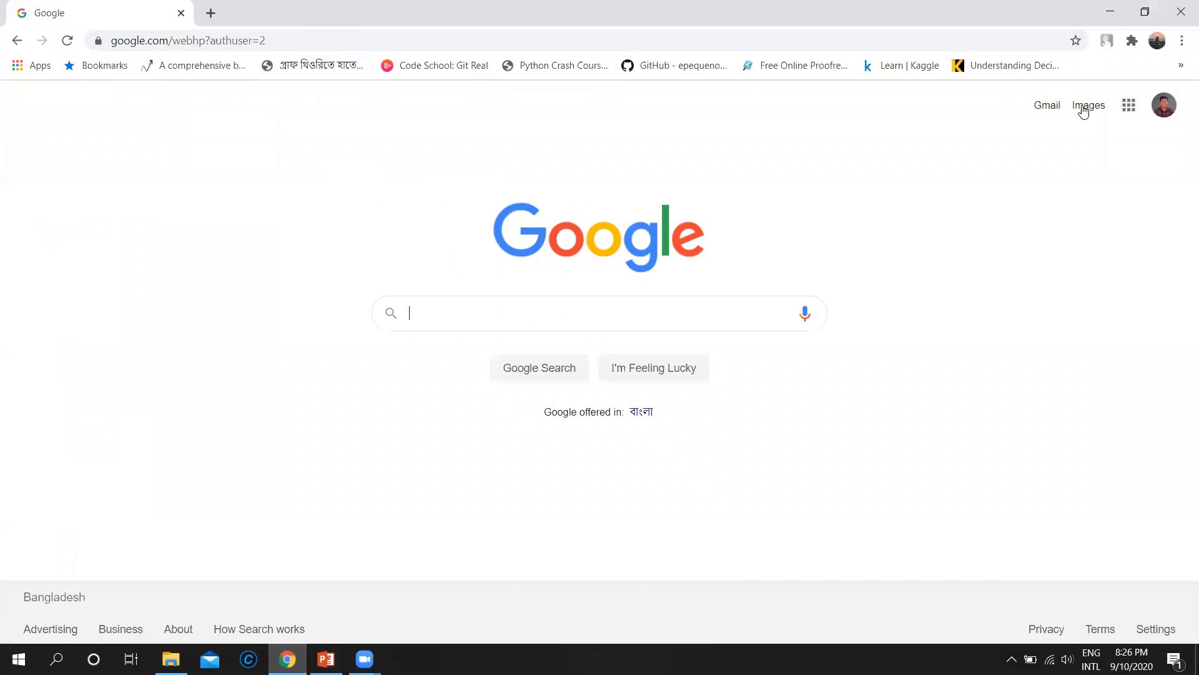
click(1128, 105)
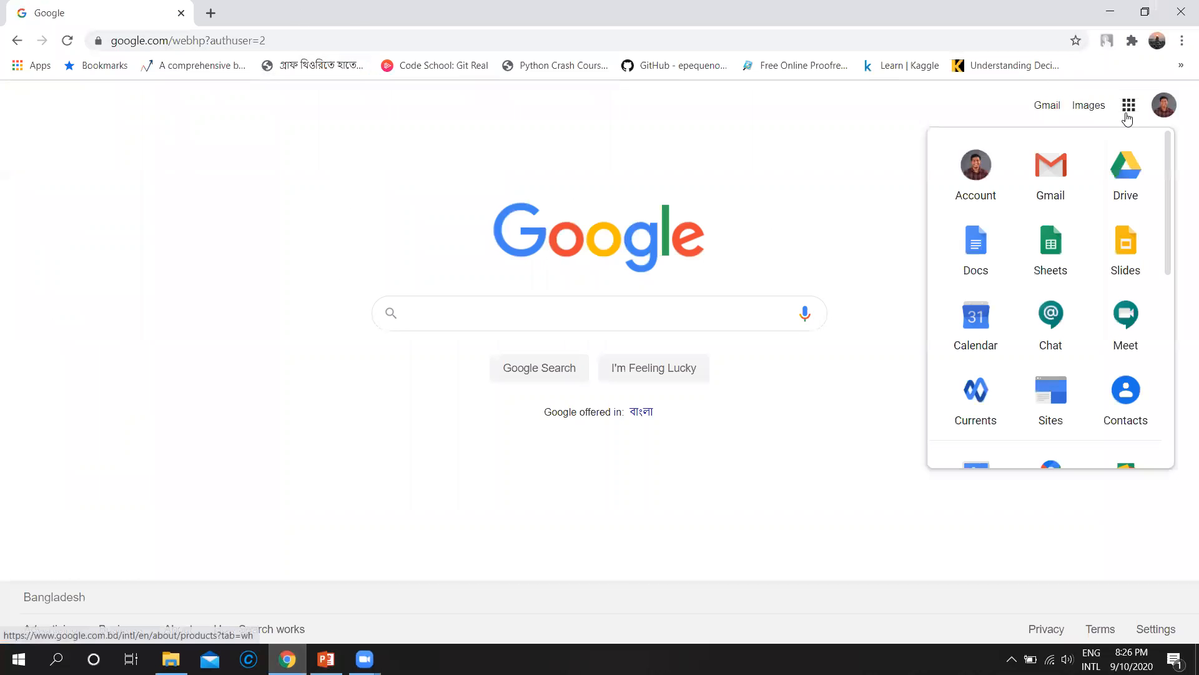
click(1060, 253)
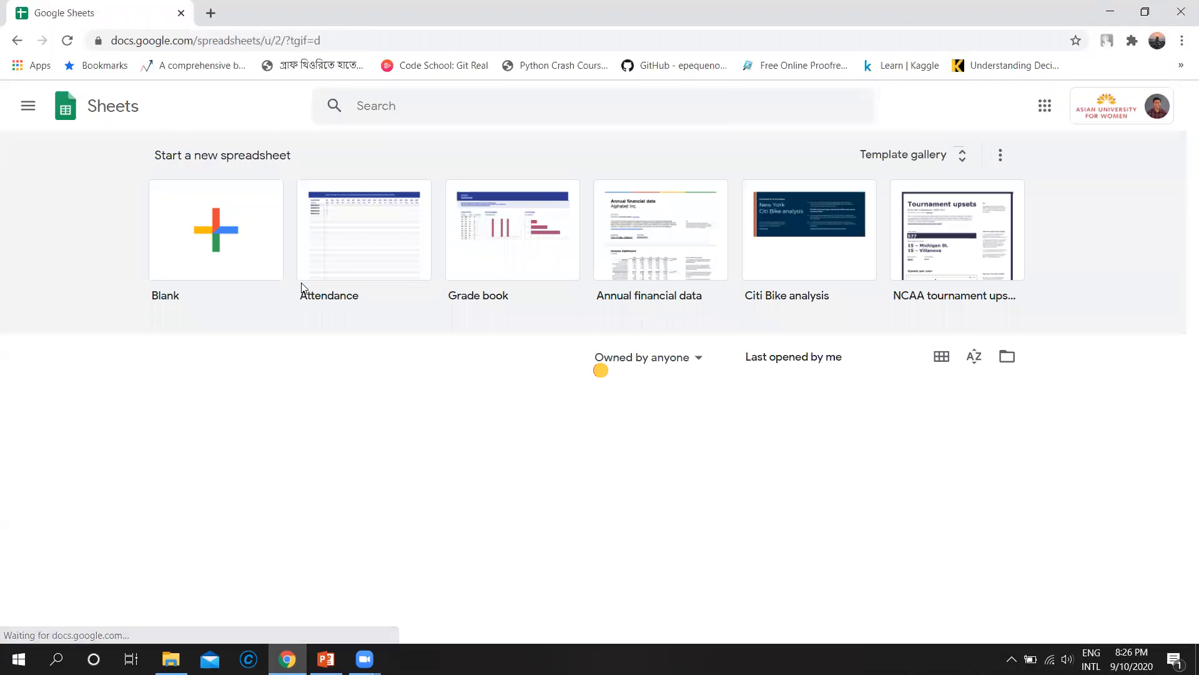
Open the existing Class_Work spreadsheet from the Sheets home list in a new tab
click(257, 228)
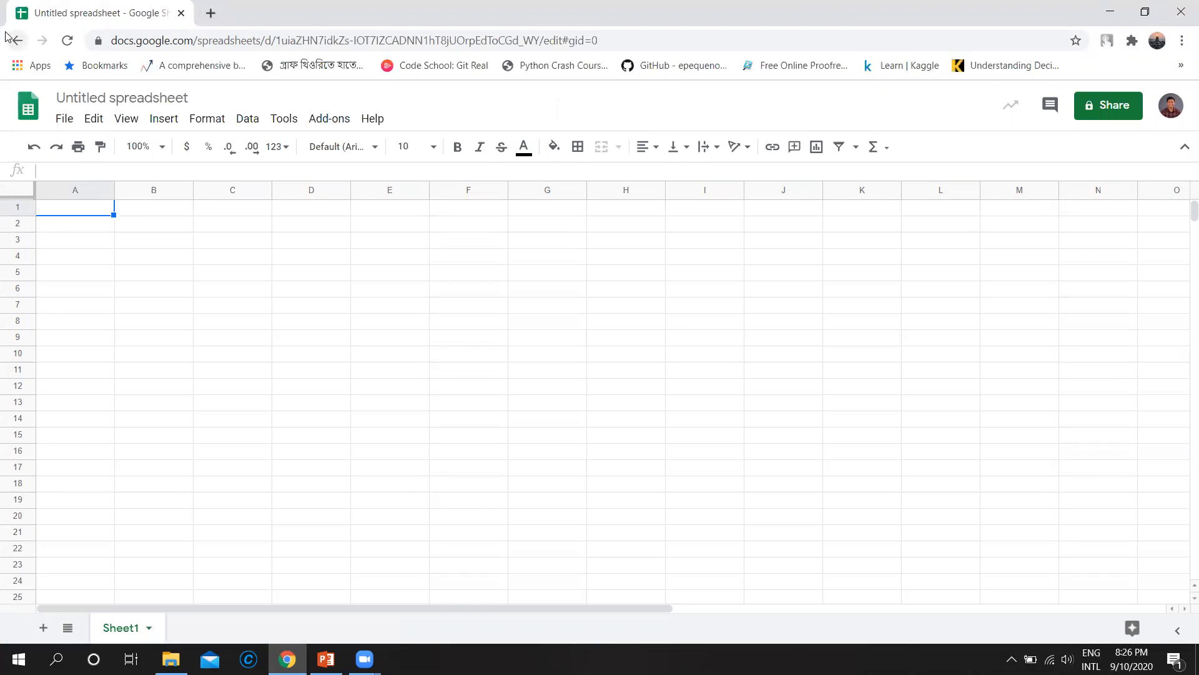
key(alt+Left)
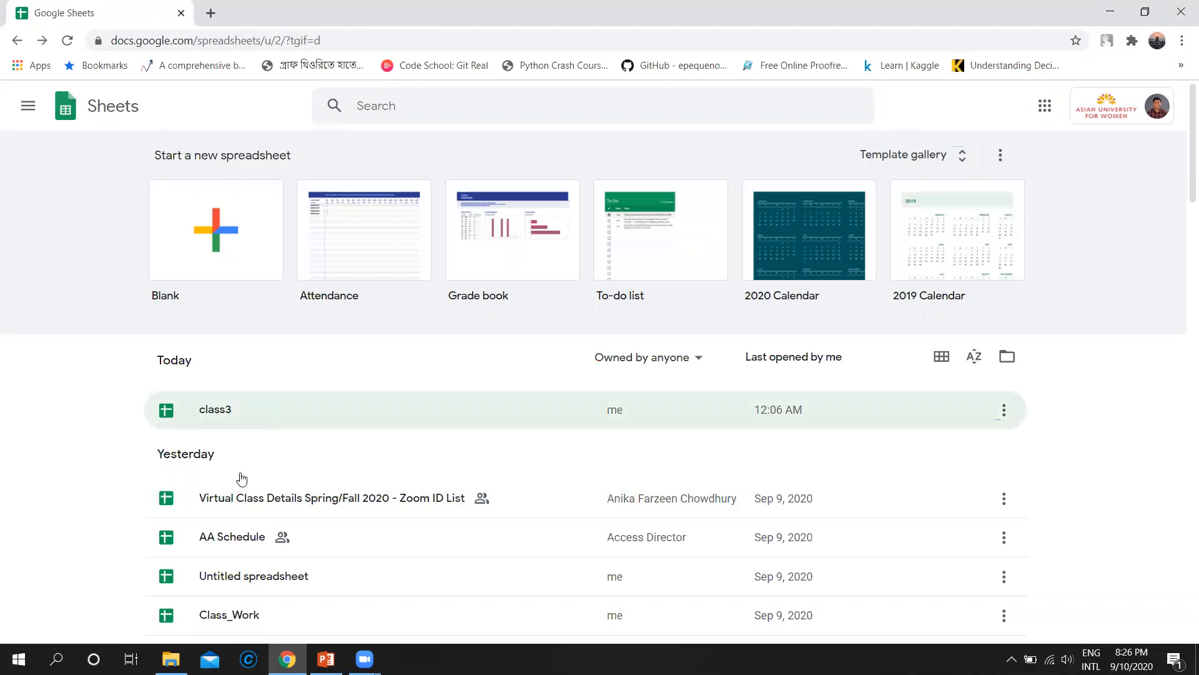
scroll(252, 512, down, 1)
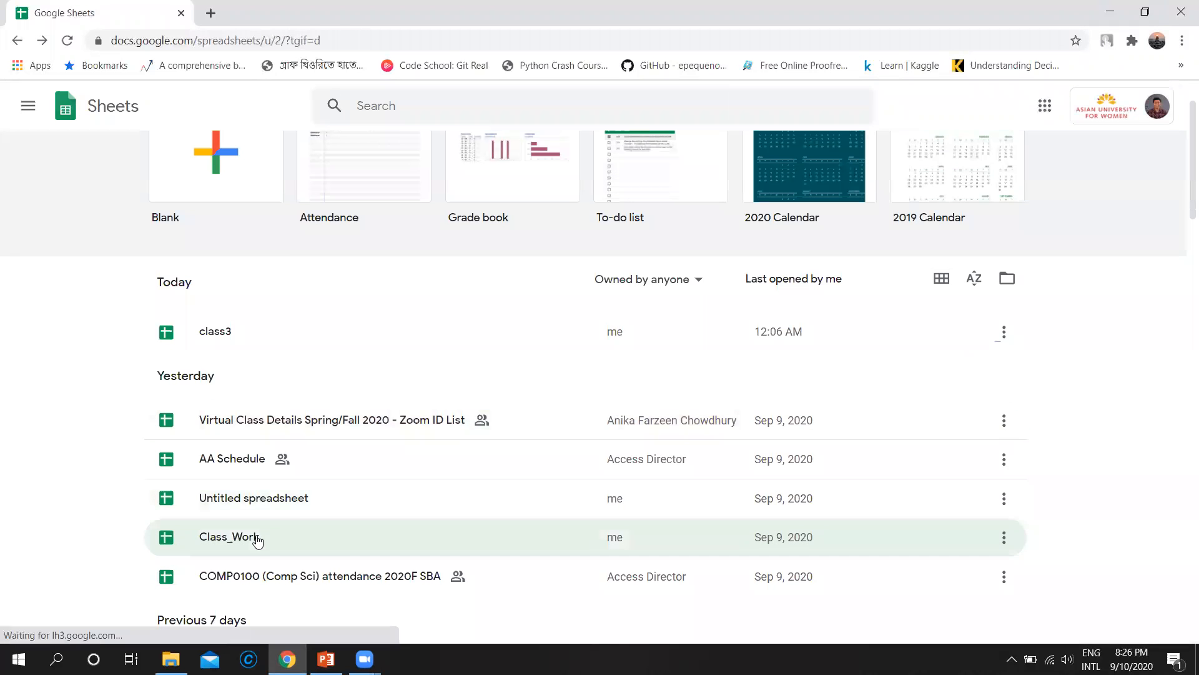
right_click(257, 541)
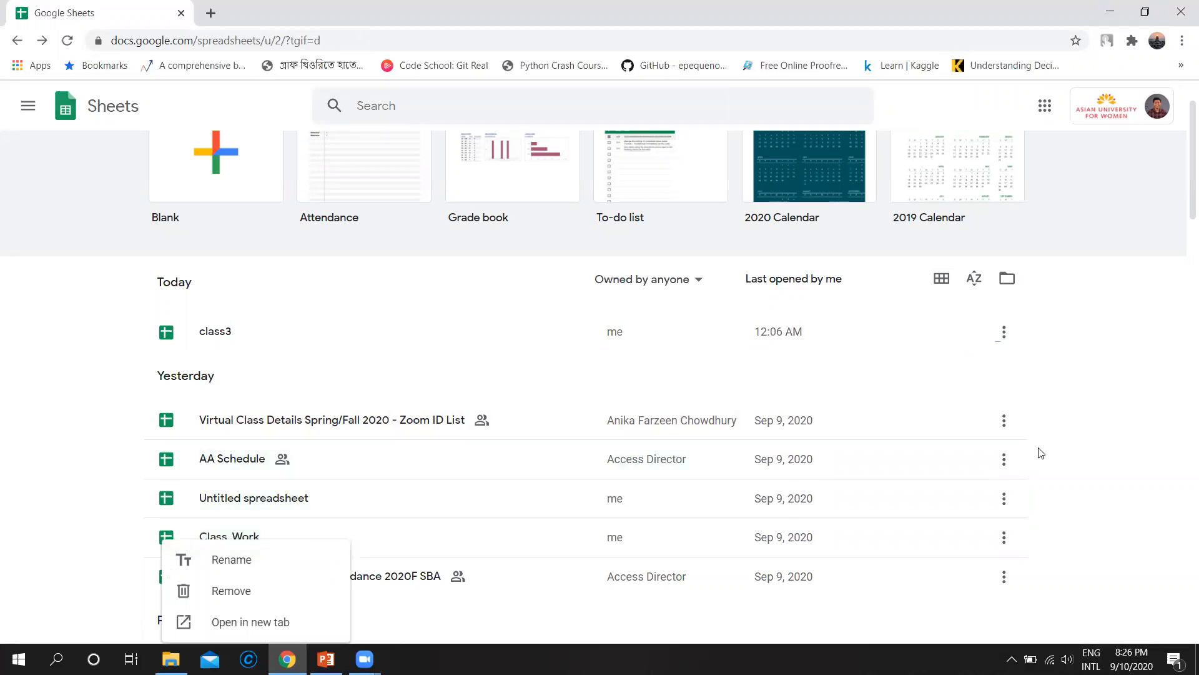
click(316, 621)
Create a new blank spreadsheet from the Sheets home page and keep it in view
click(94, 12)
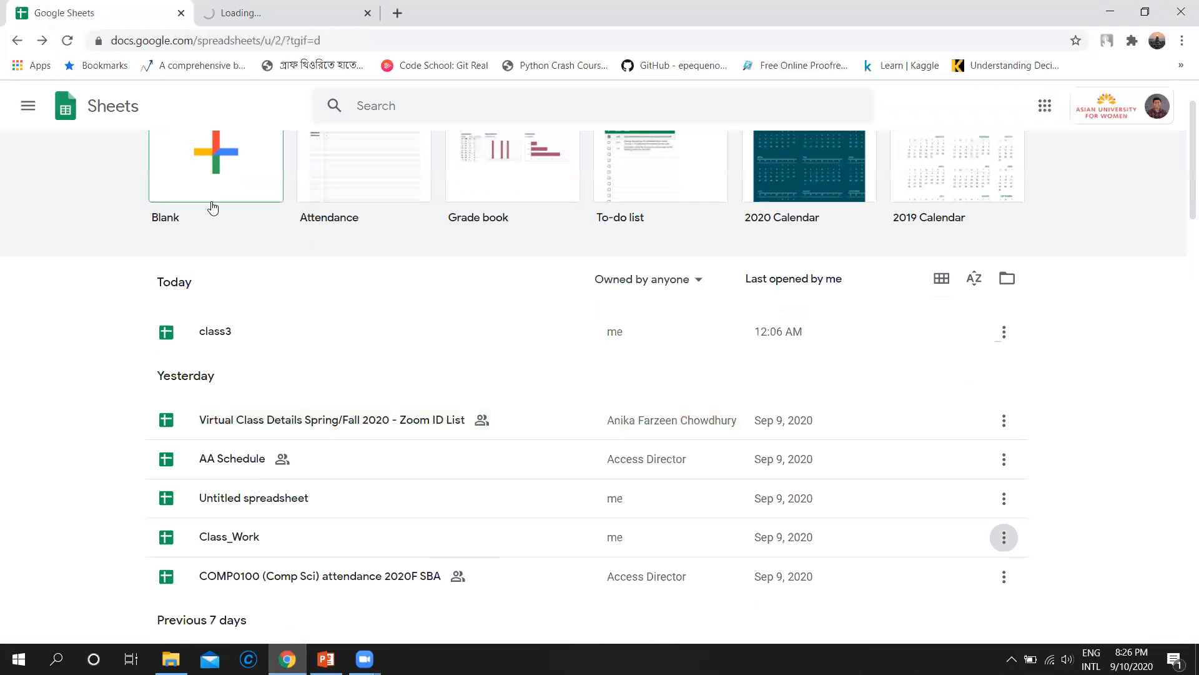
click(197, 183)
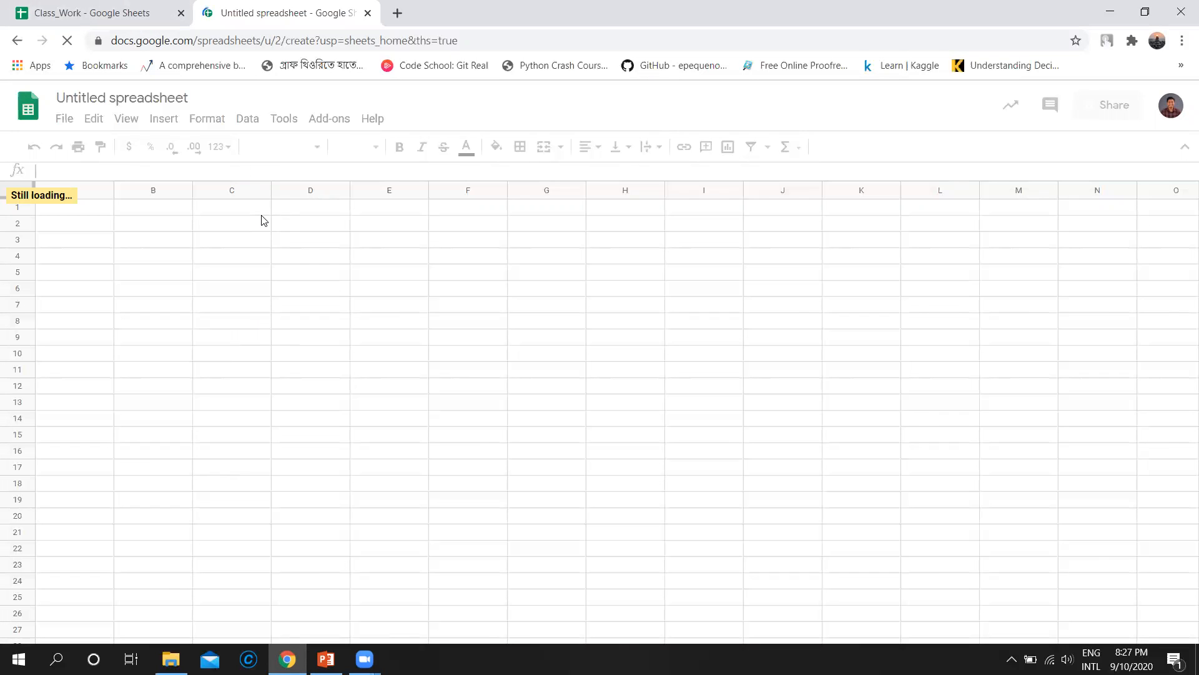
click(100, 11)
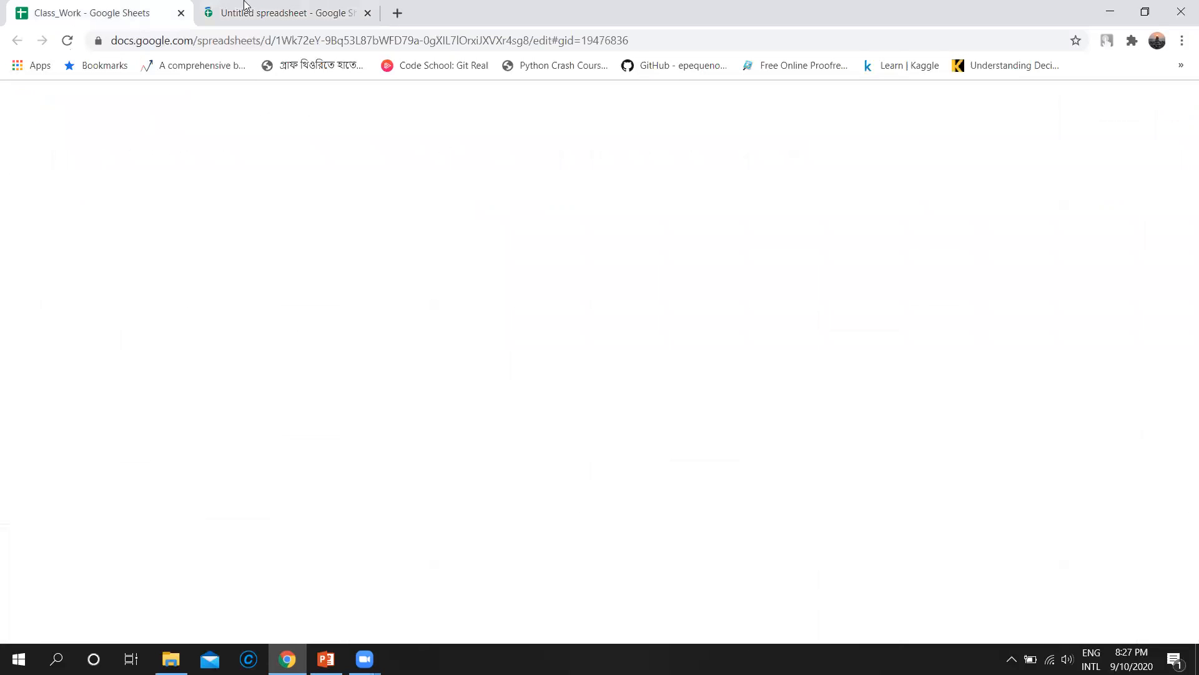
click(290, 5)
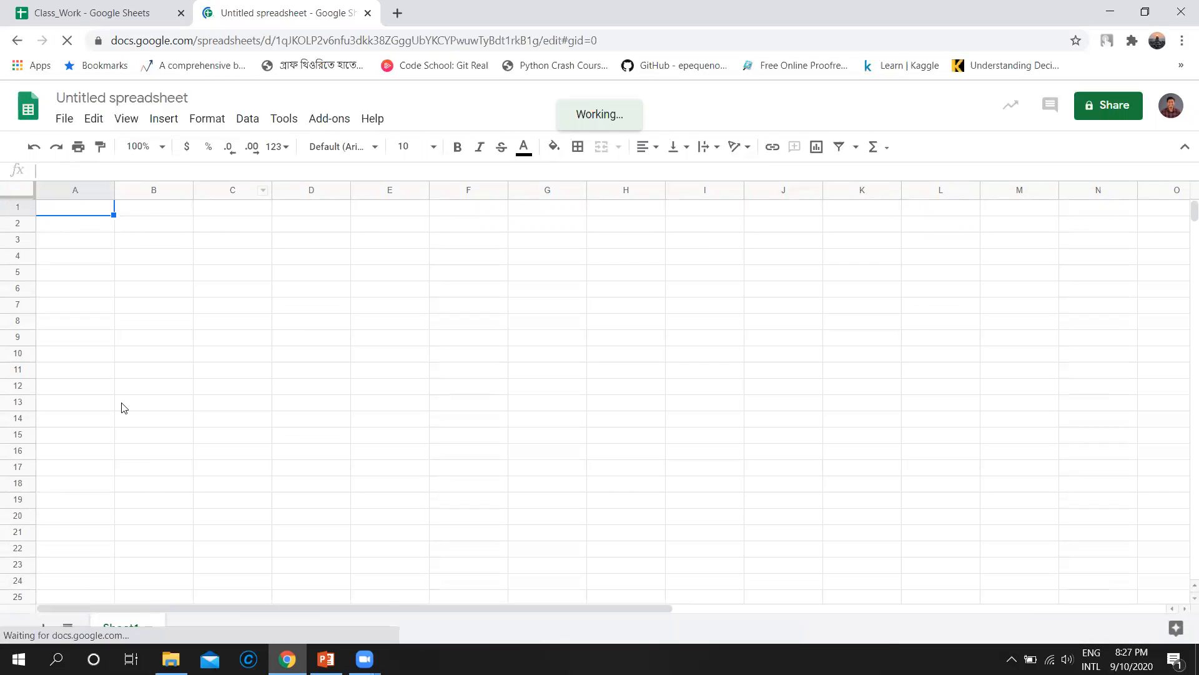
Rename Sheet1 as validation
click(150, 633)
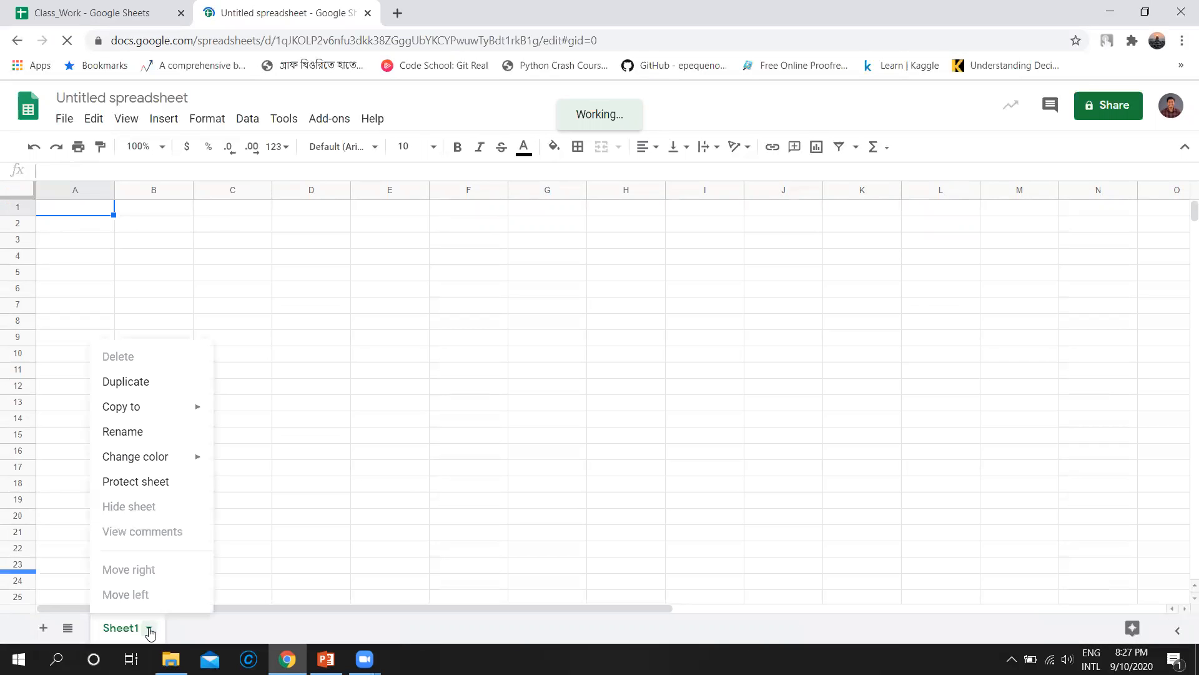
click(160, 432)
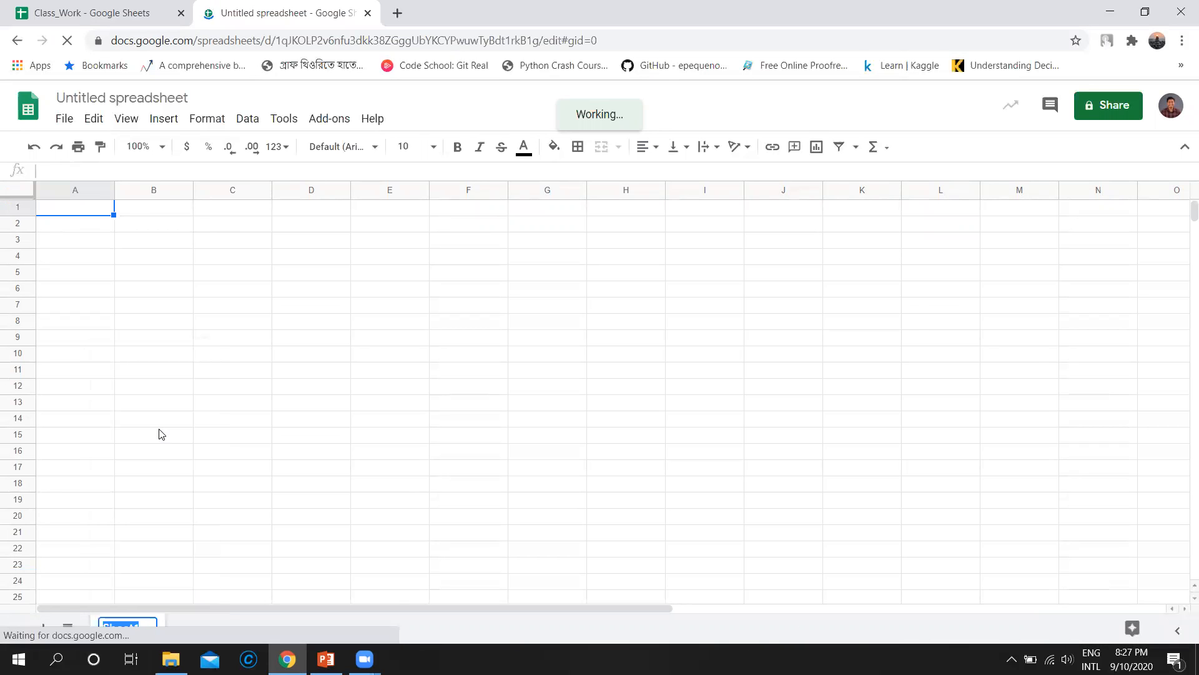
text(validation)
key(Return)
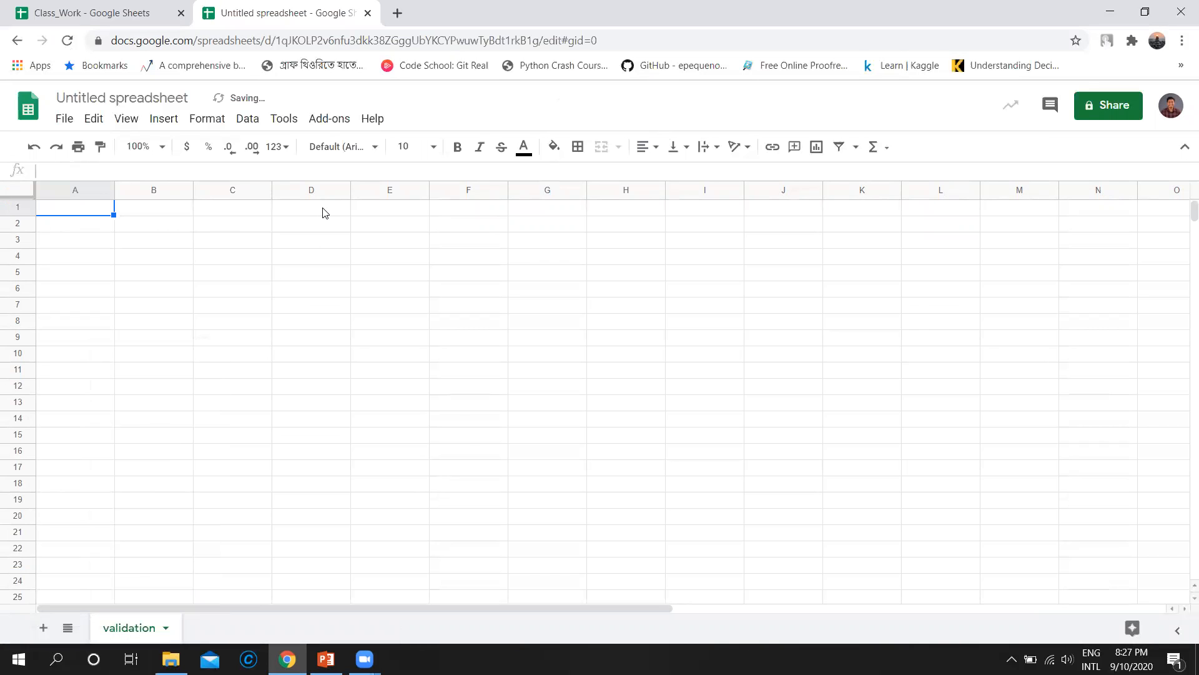
Enter the heading Score in cell D1 and make it bold
click(315, 213)
text(Score)
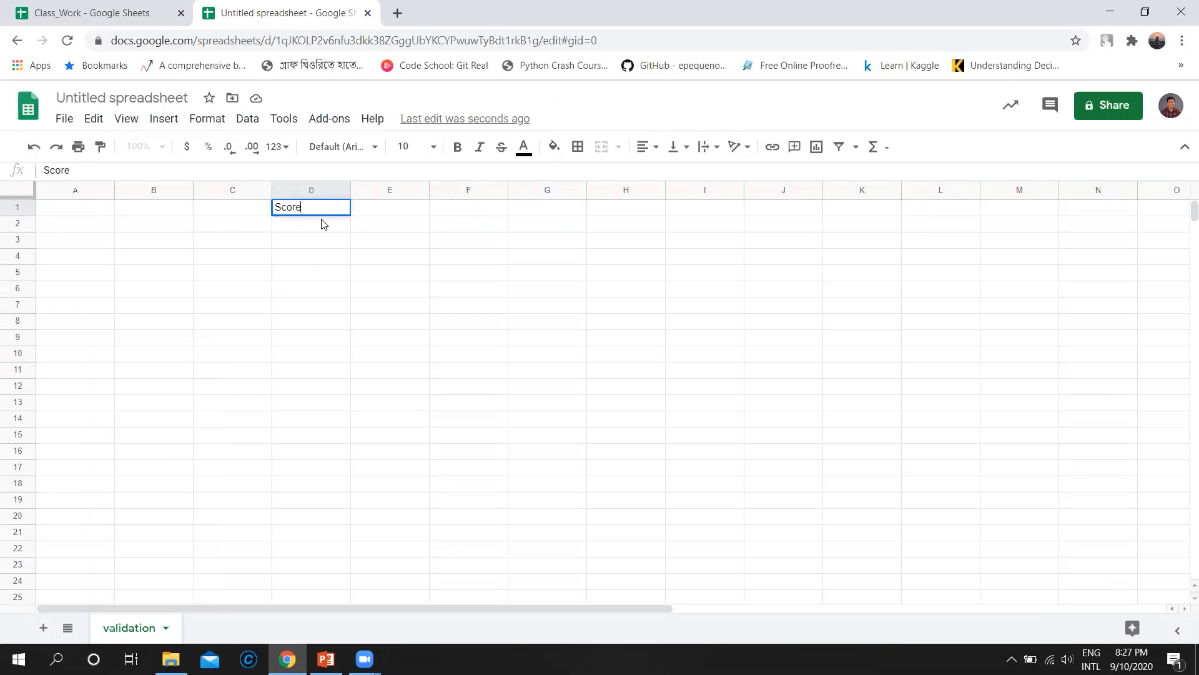
key(Return)
click(320, 209)
click(457, 146)
click(316, 223)
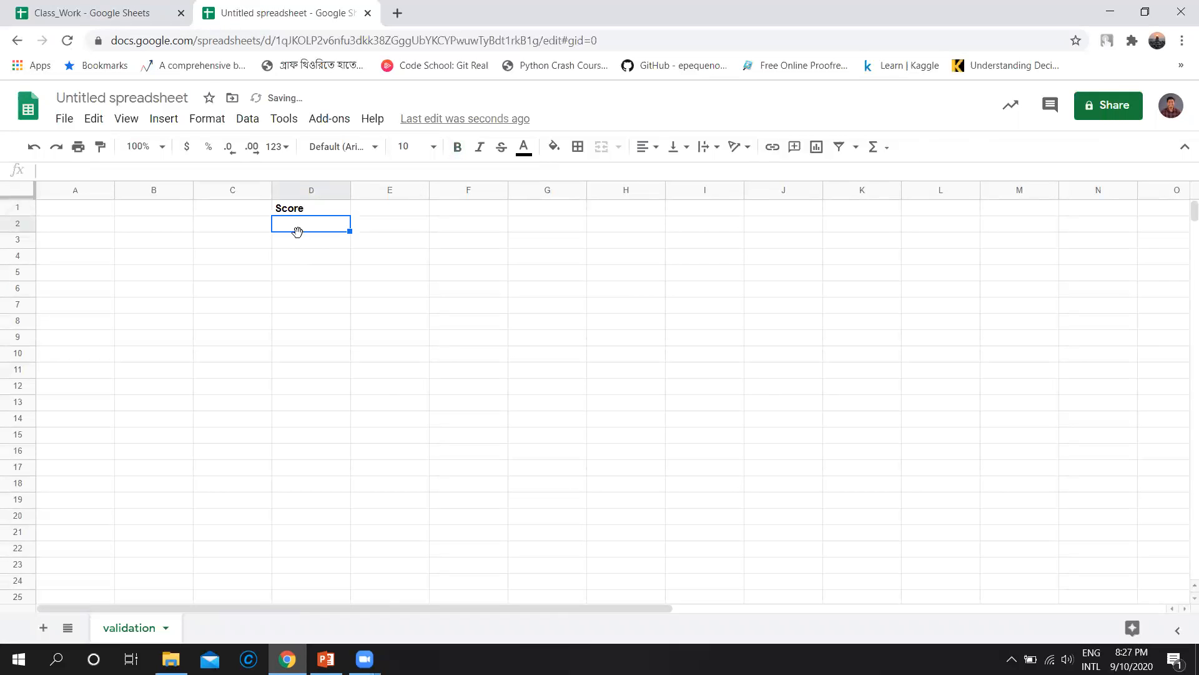
click(318, 208)
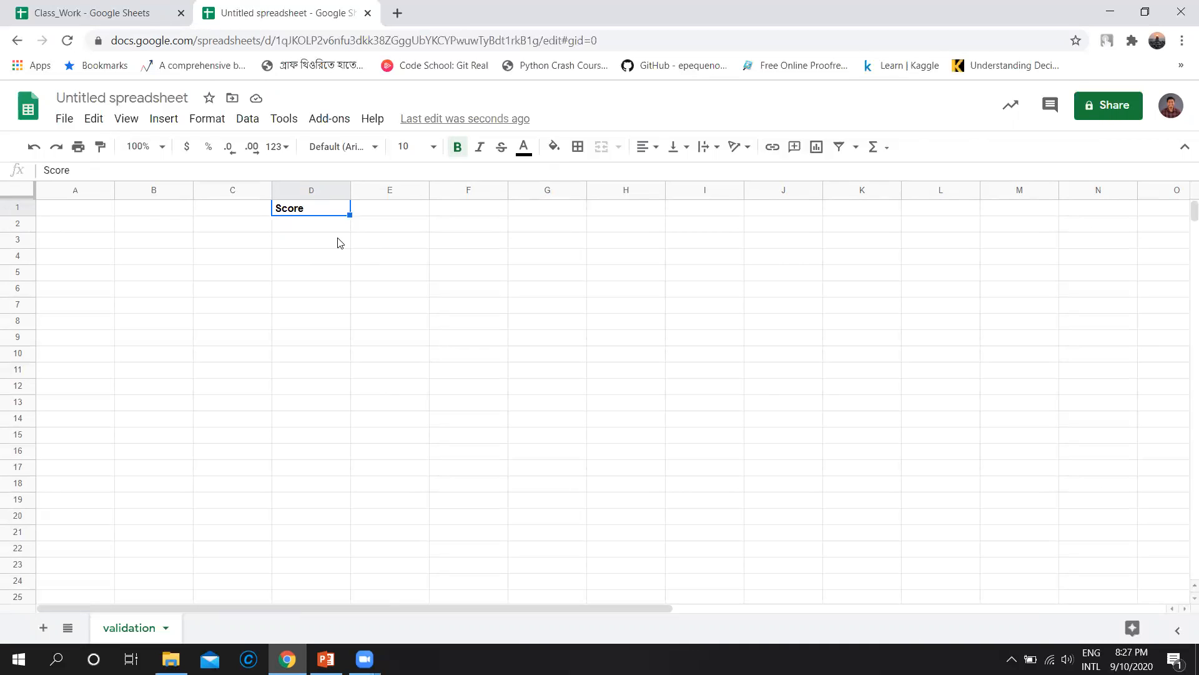
click(318, 254)
click(310, 214)
Start a data validation rule for the whole column D with Number as the criteria
click(324, 189)
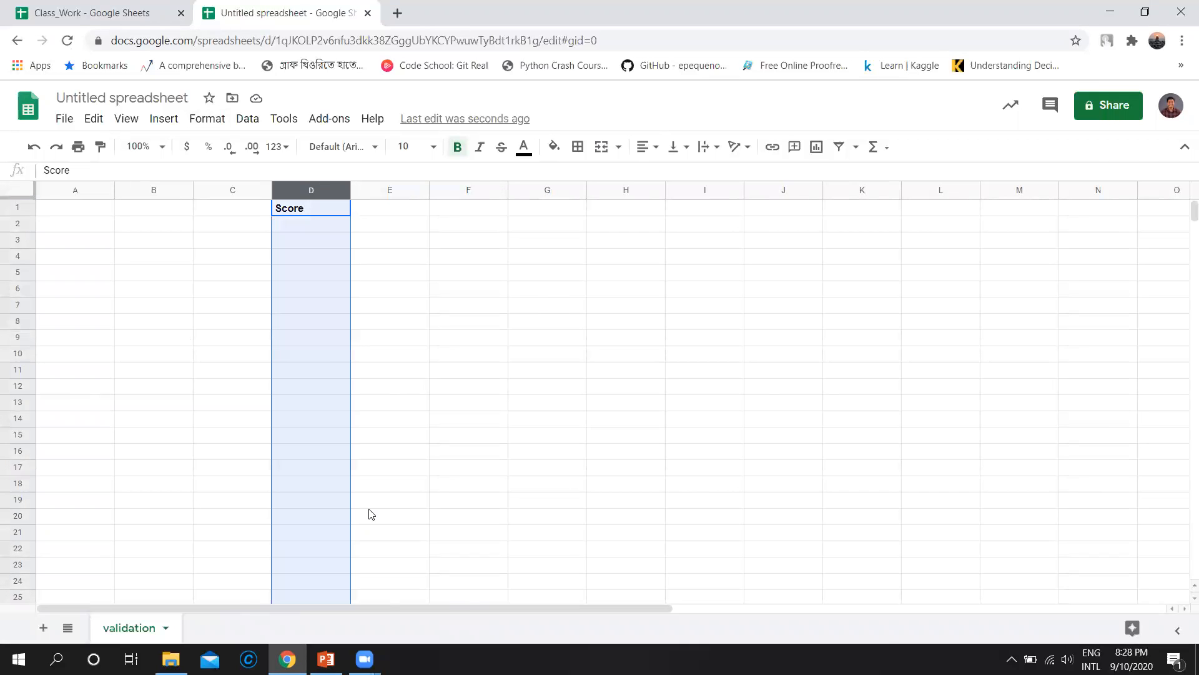
click(259, 120)
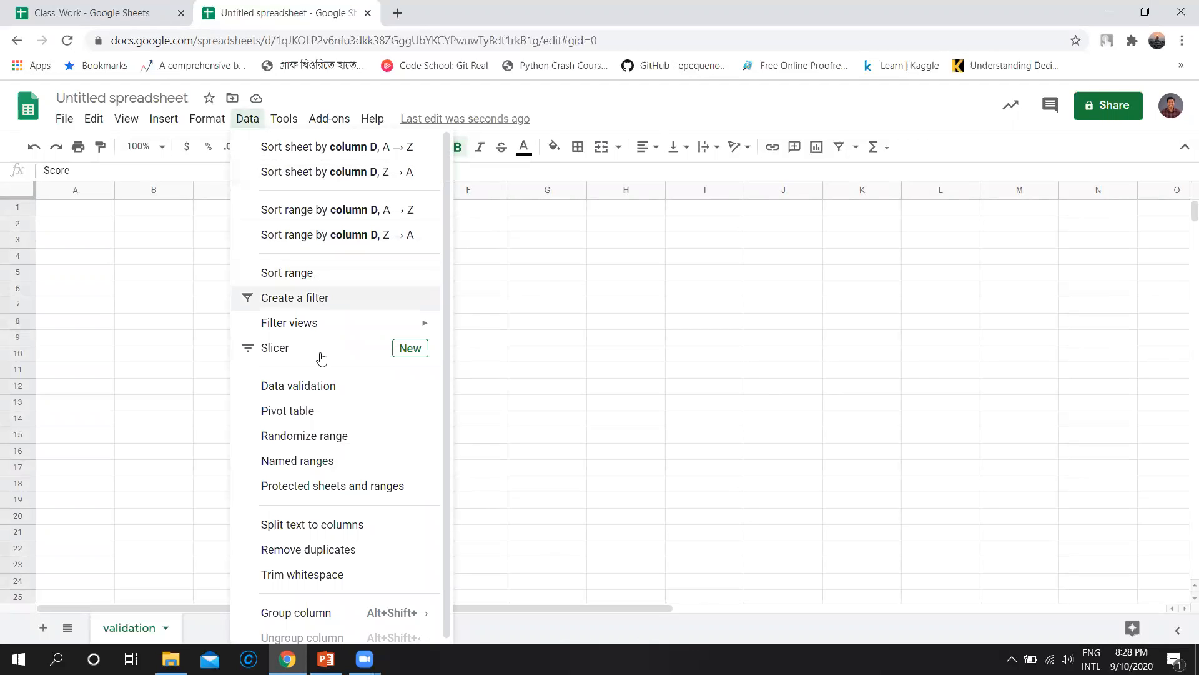
click(360, 391)
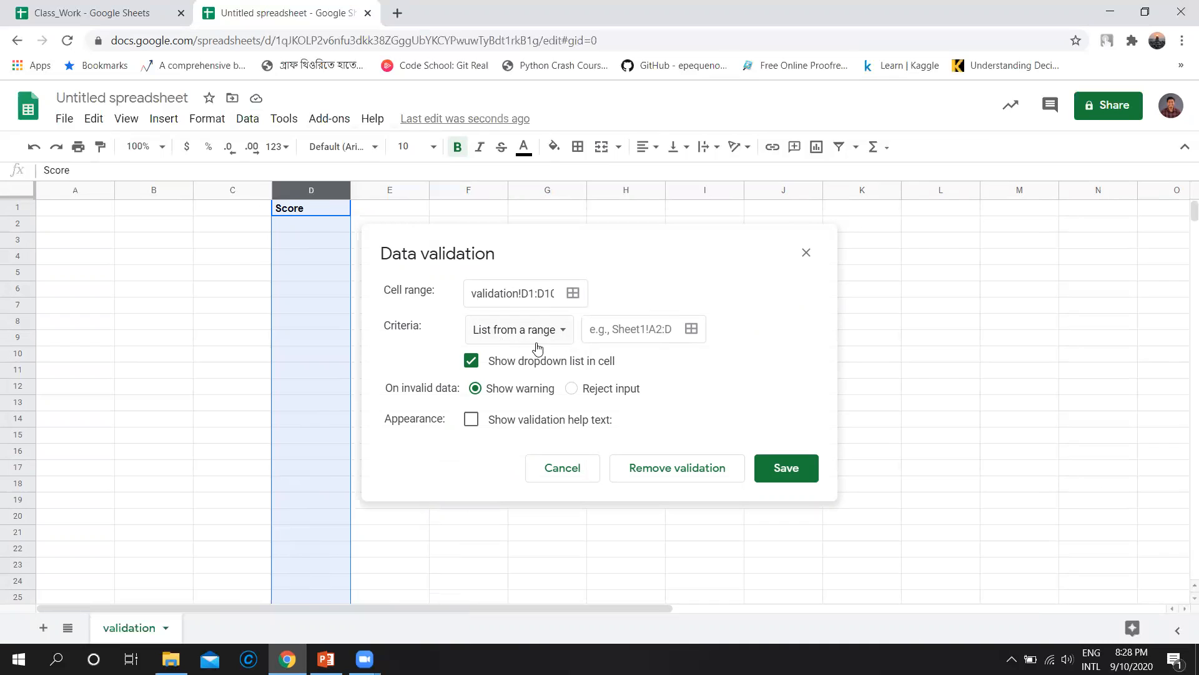
click(563, 335)
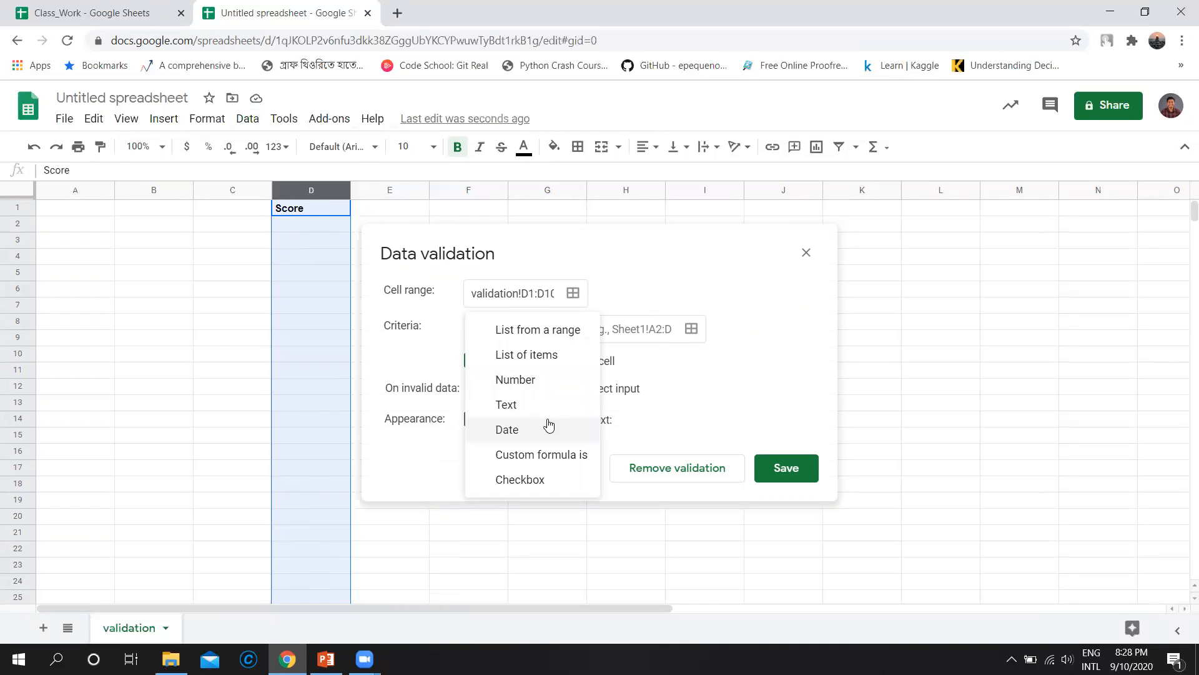
click(537, 392)
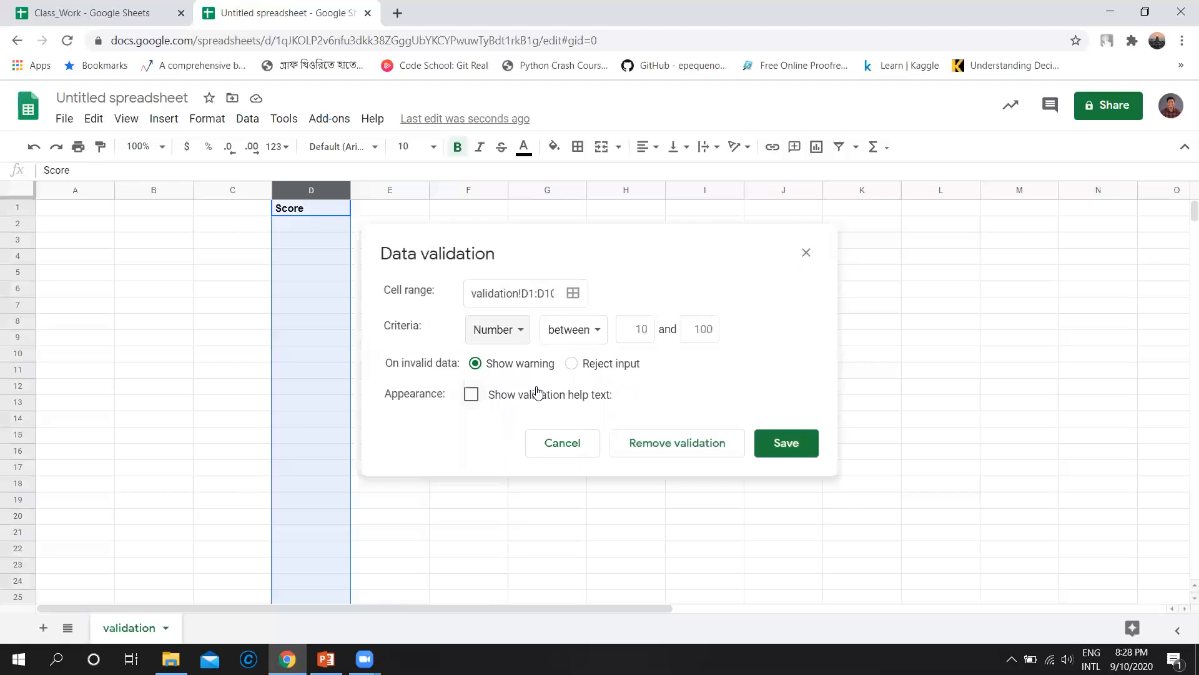
Limit the allowed numbers in the validation rule to between 1 and 100
click(591, 338)
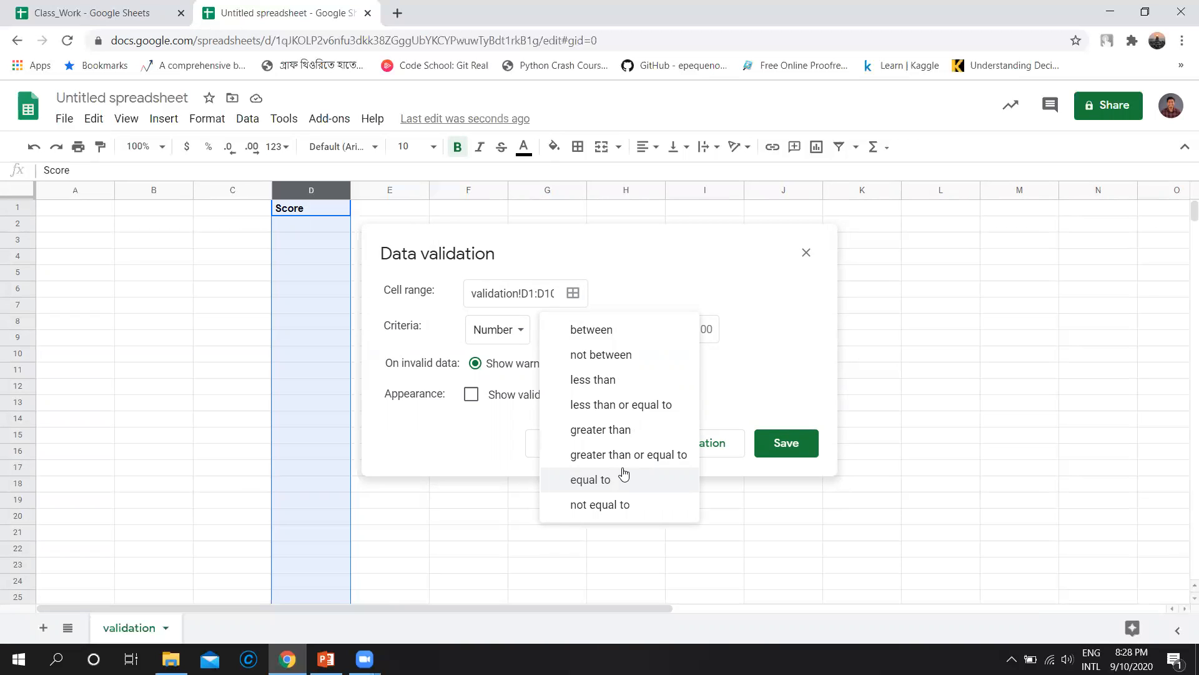
click(774, 349)
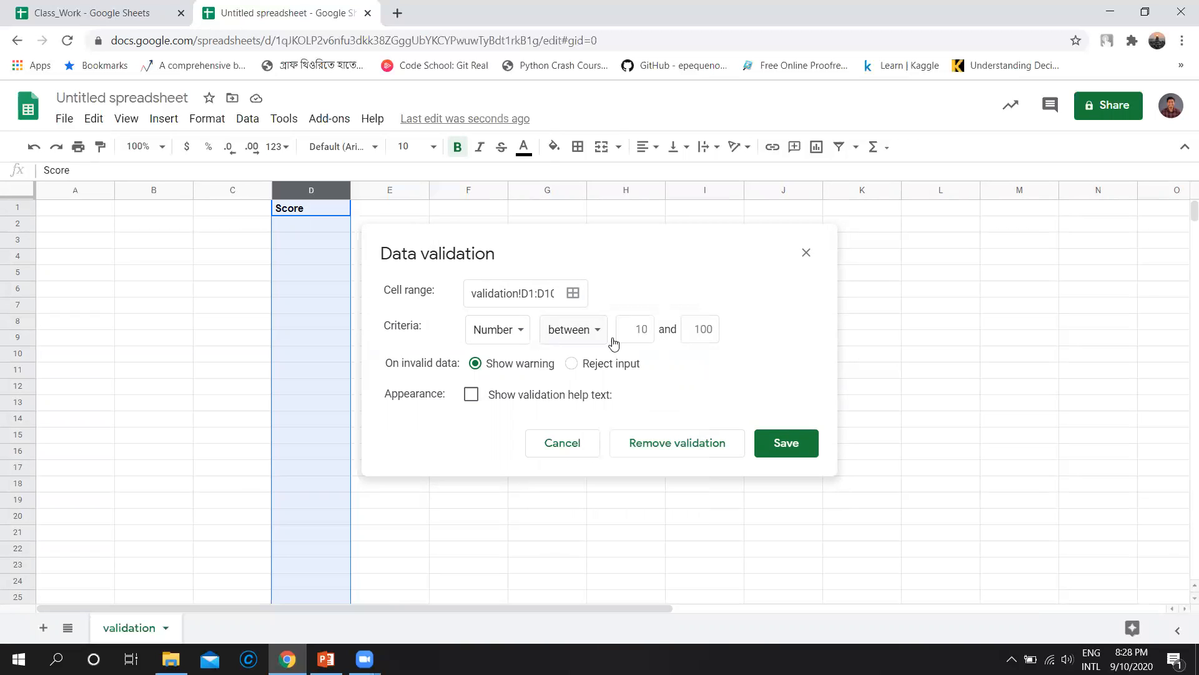
key(BackSpace)
click(711, 329)
key(BackSpace)
key(BackSpace)
text(00)
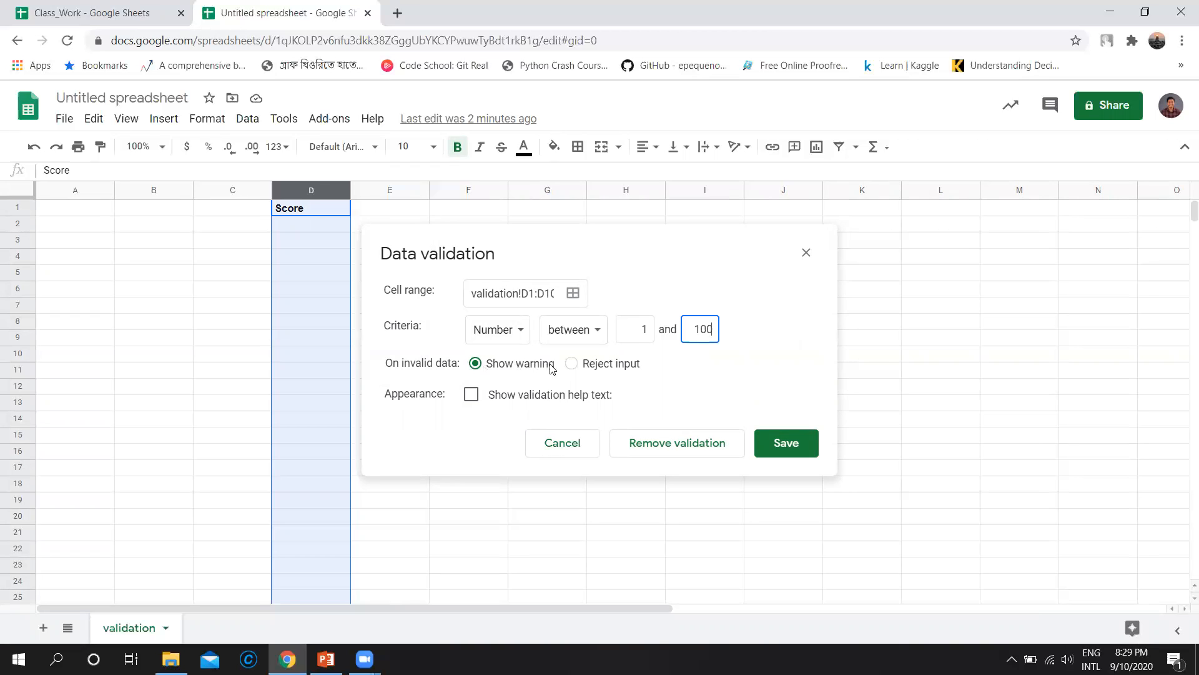
Set the rule to reject invalid input, show the help text "Enter a number between 1 and 100", and save it
click(570, 366)
click(472, 395)
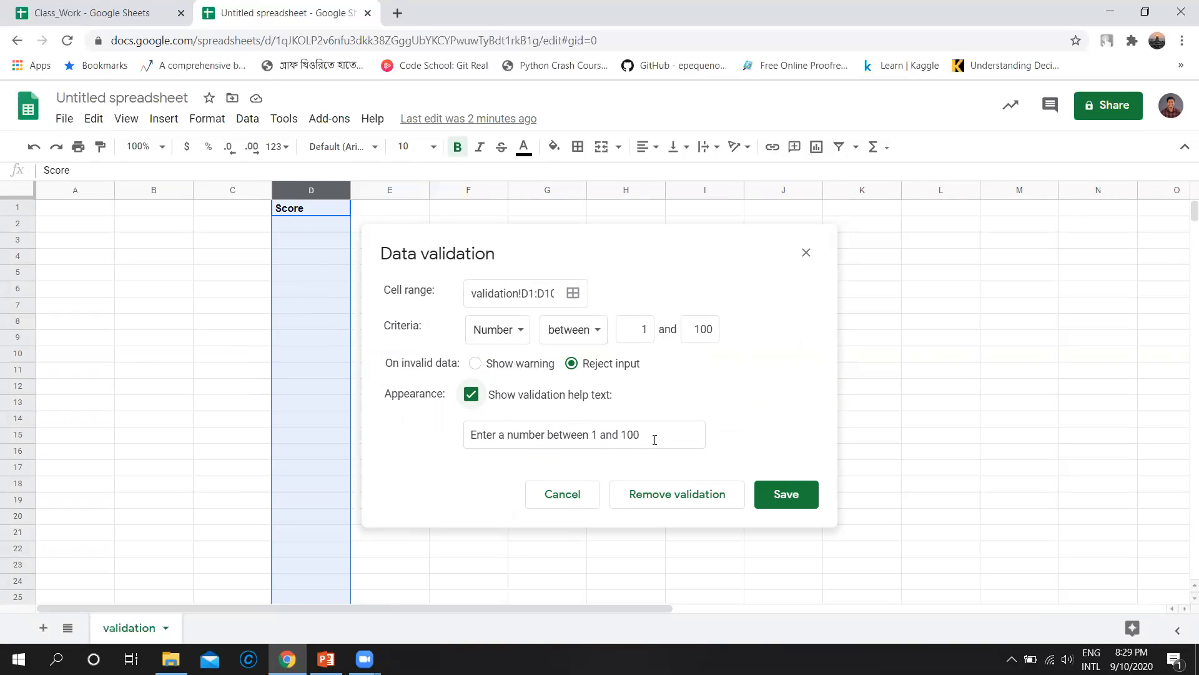
drag(655, 439, 461, 441)
click(684, 438)
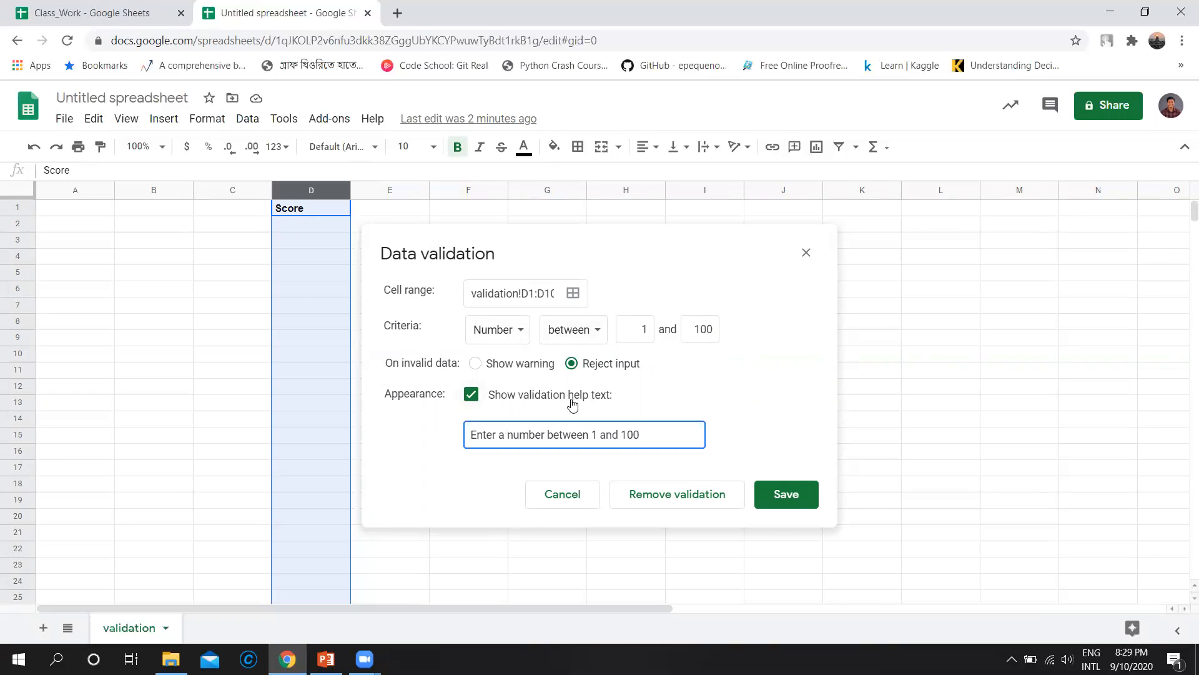
click(794, 494)
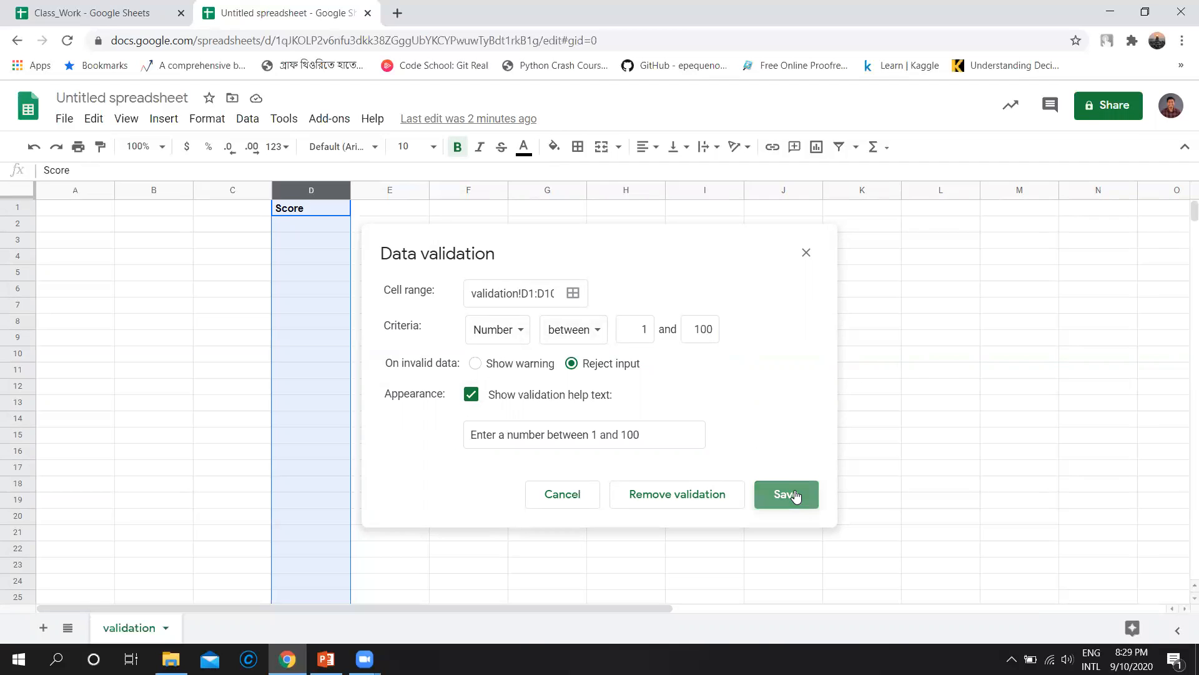
Inspect the validation note on the Score heading in cell D1
click(335, 258)
mouse_move(347, 206)
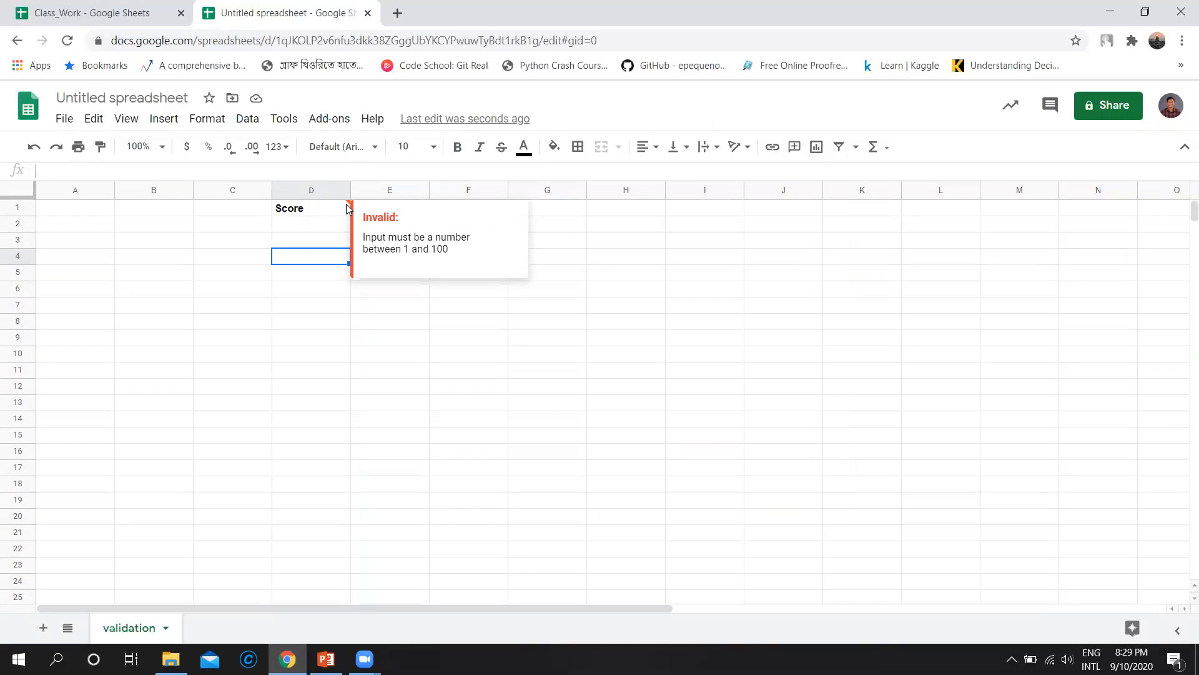
click(342, 226)
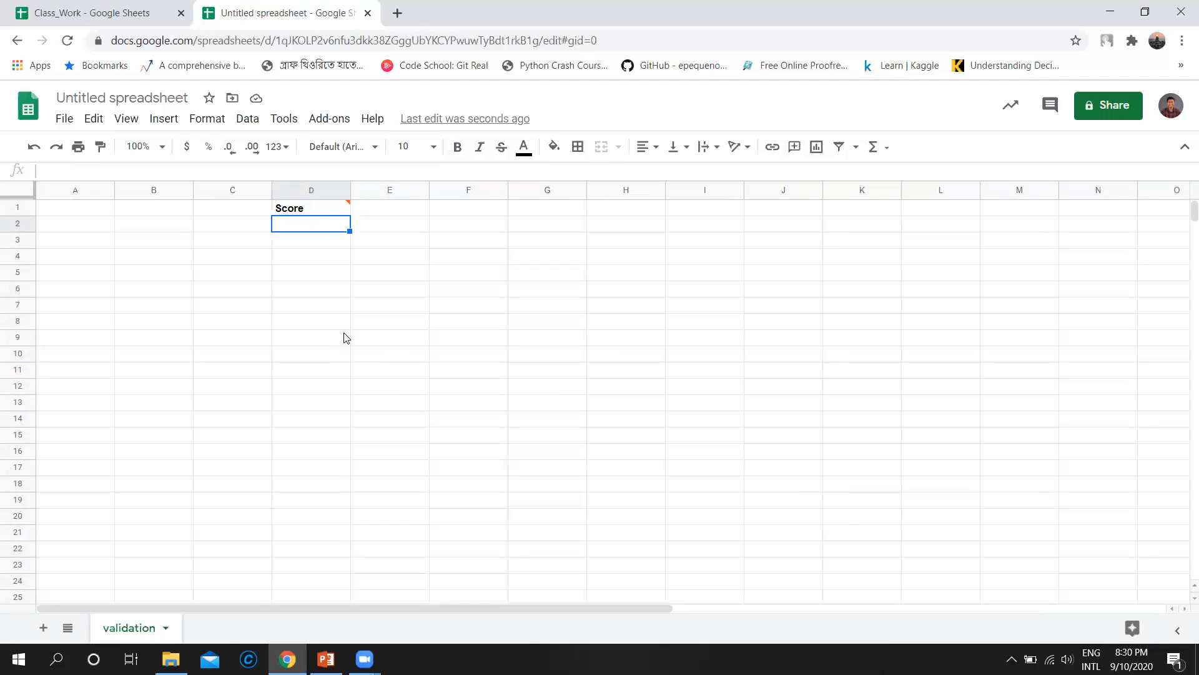
Enter the scores 82 and 95 in cells D2 and D3 under the Score heading
text(82)
key(Return)
text(95)
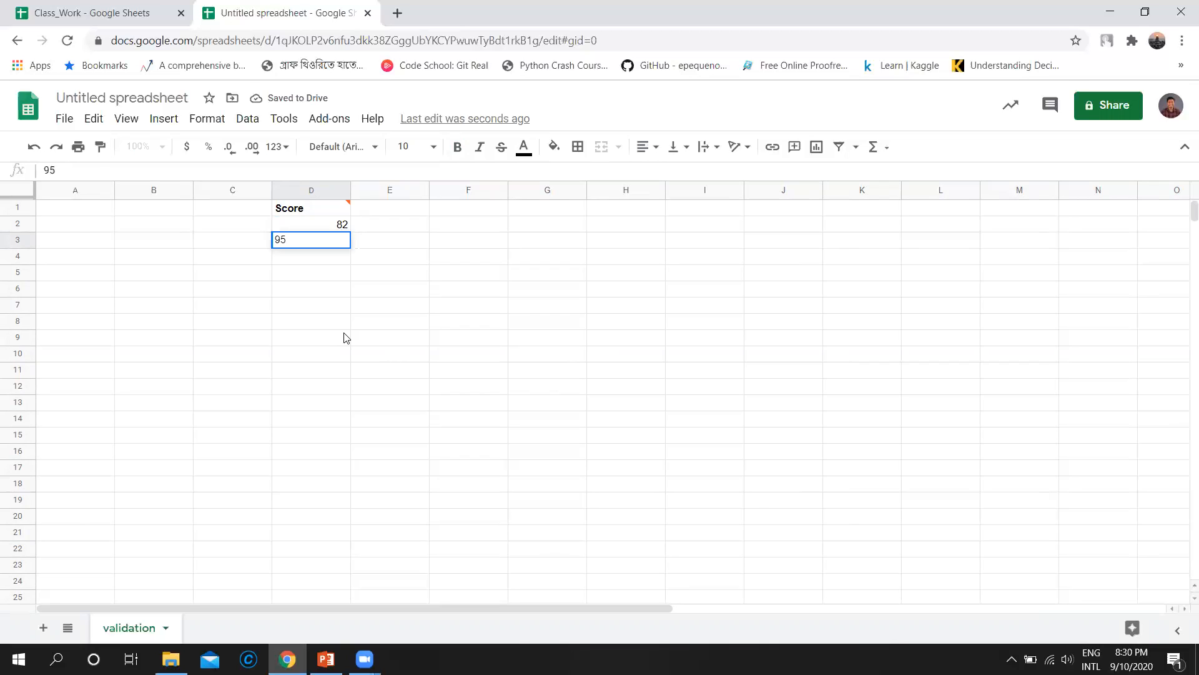
key(Return)
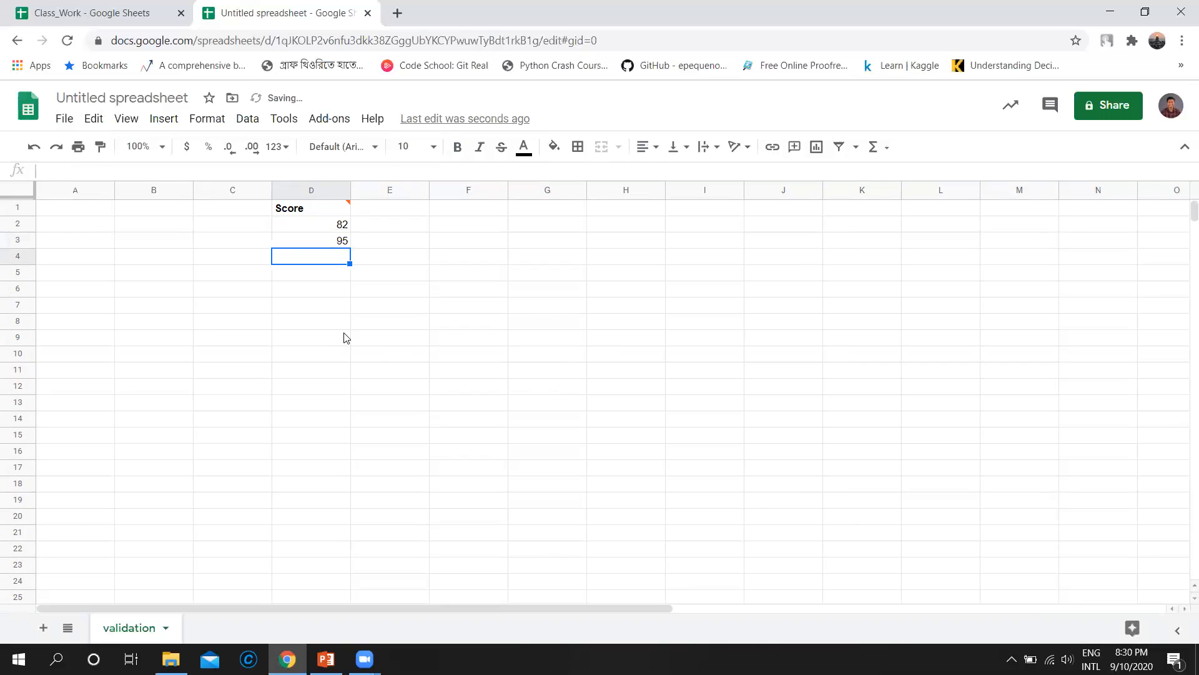
Try to enter the out-of-range score 110 in cell D4 and dismiss the validation message
text(110)
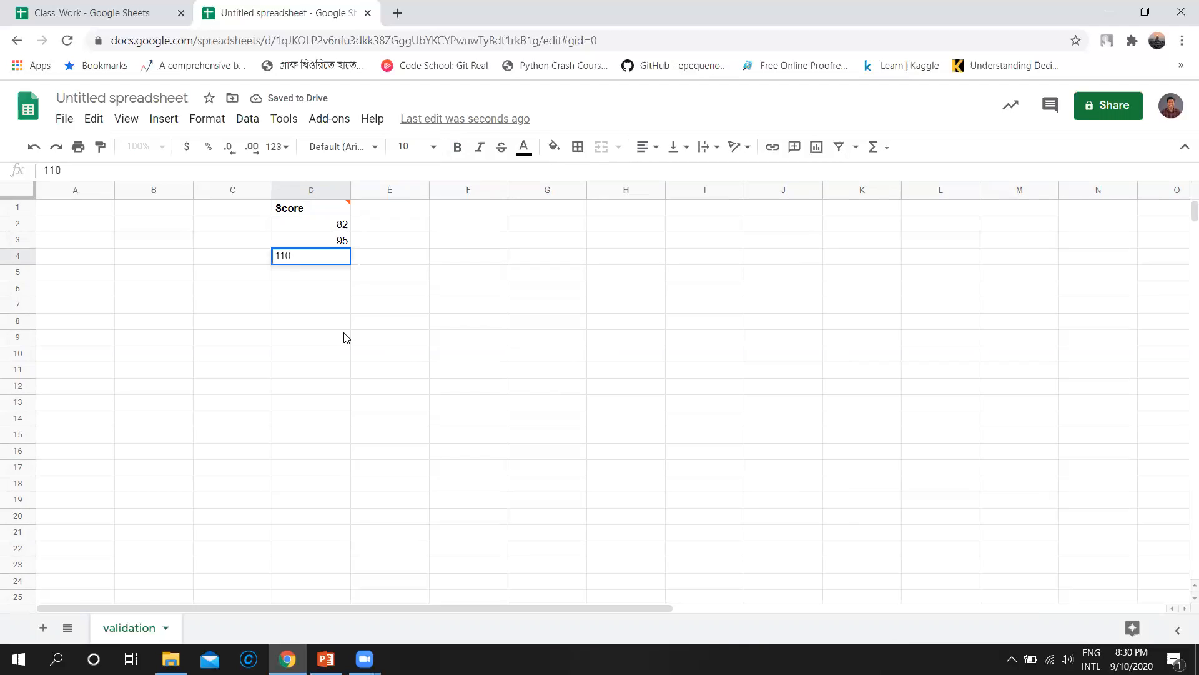
key(Return)
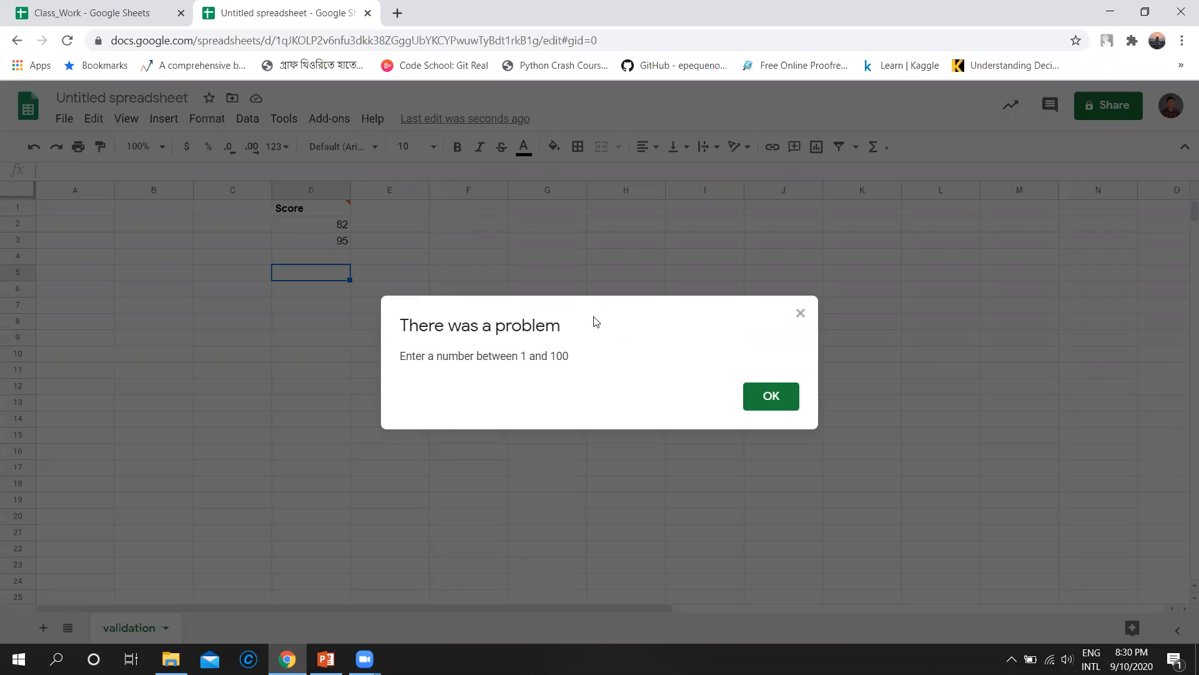
click(768, 400)
Enter the score 75 in cell D4
click(315, 256)
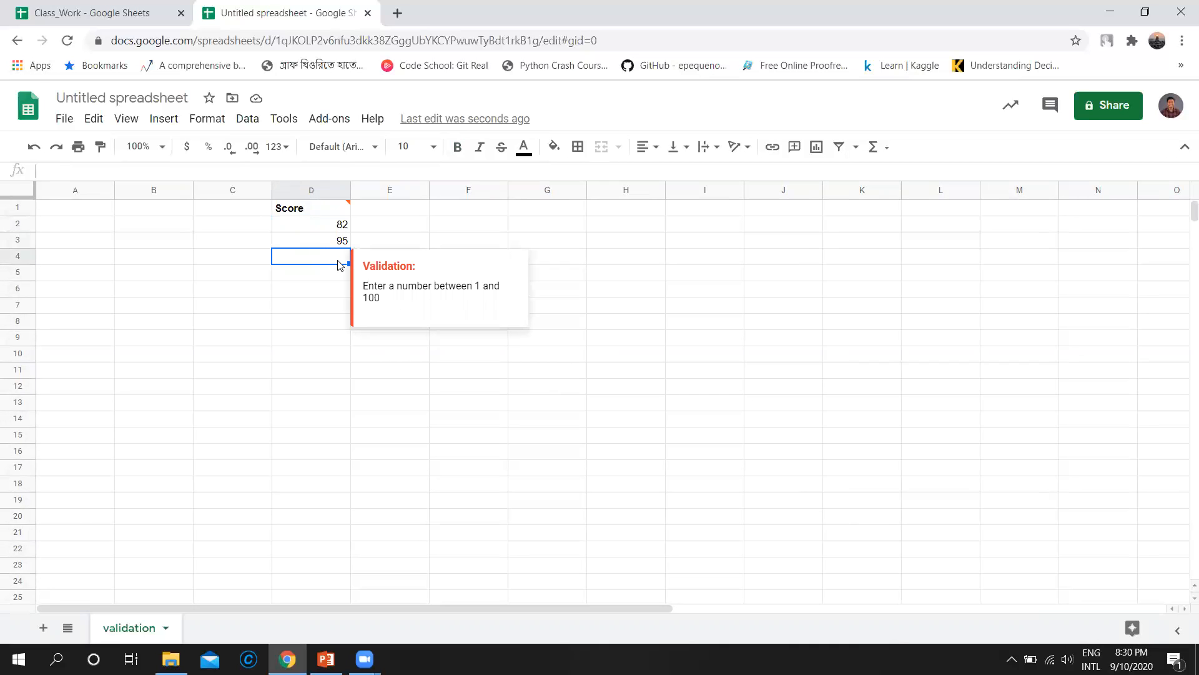
text(75)
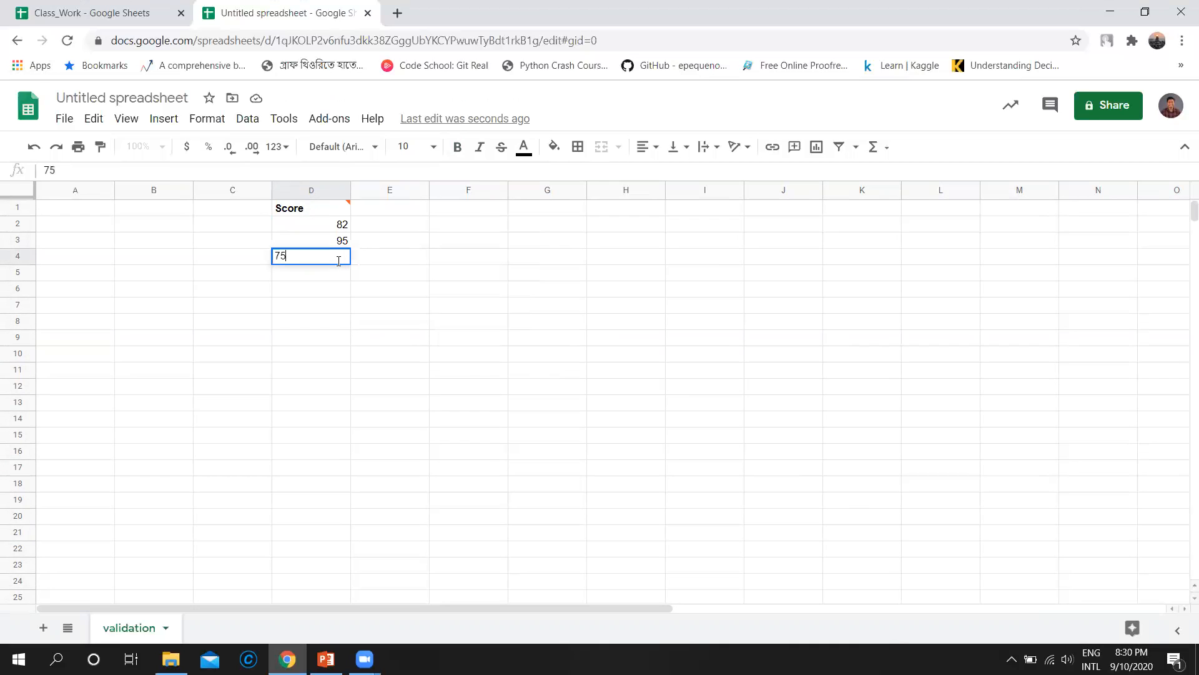
key(Return)
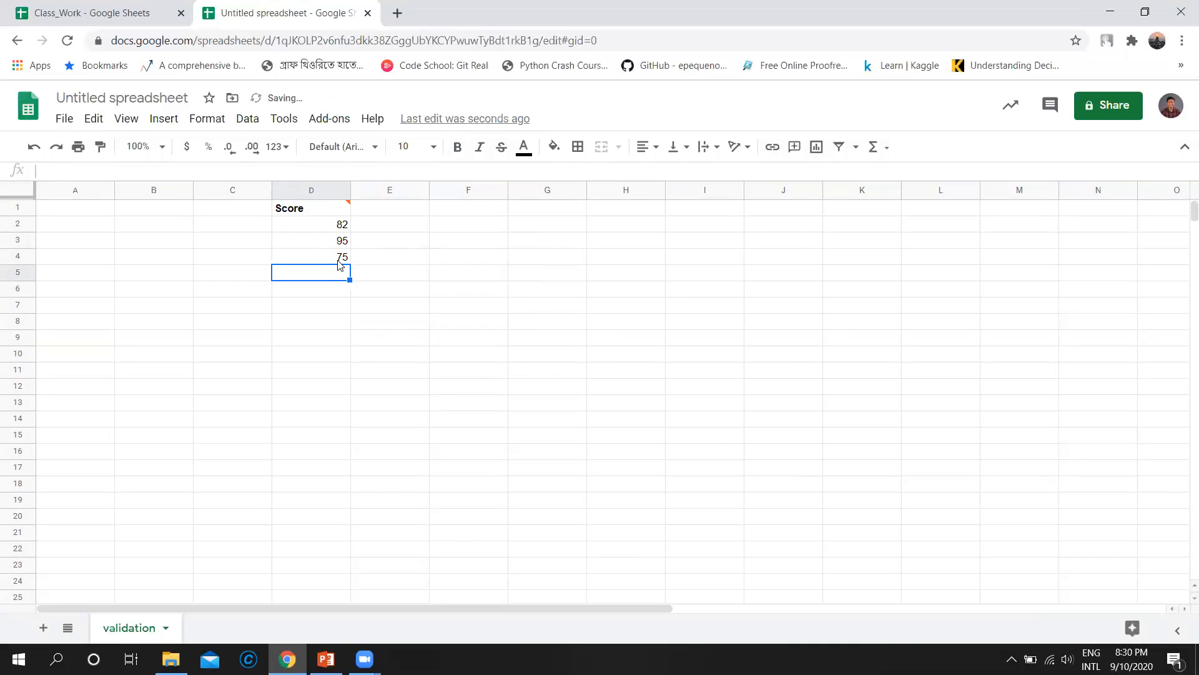
Try to enter the out-of-range score 130 in cell D5 and dismiss the validation message
text(130)
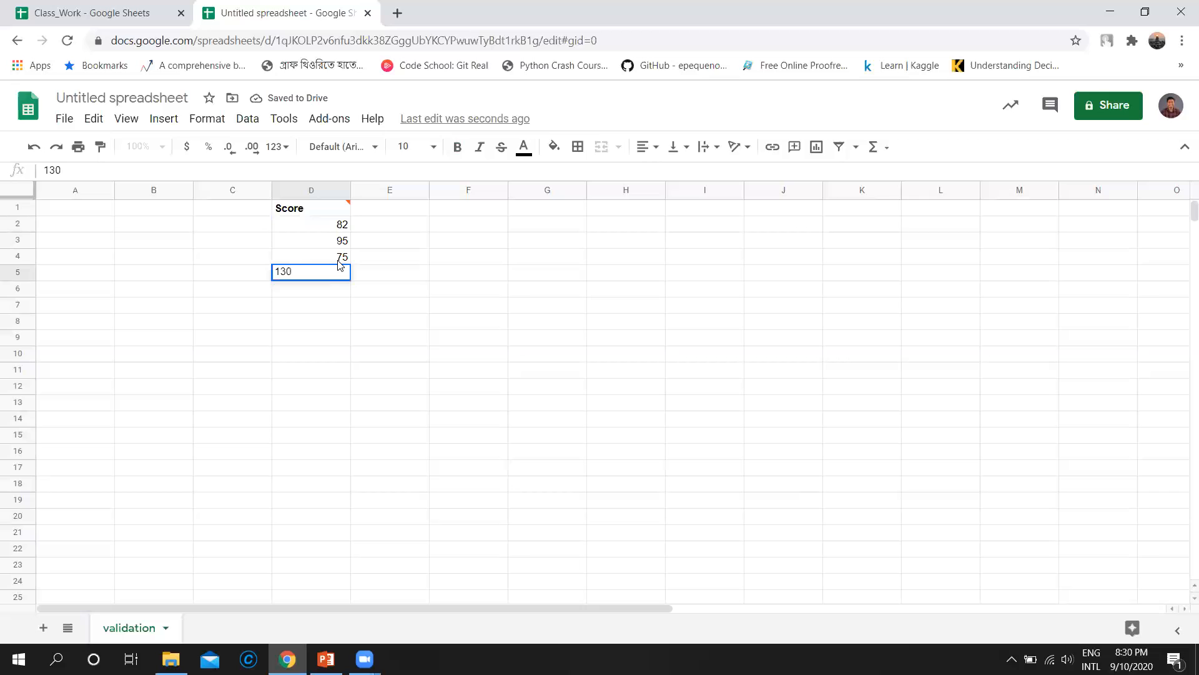
key(Return)
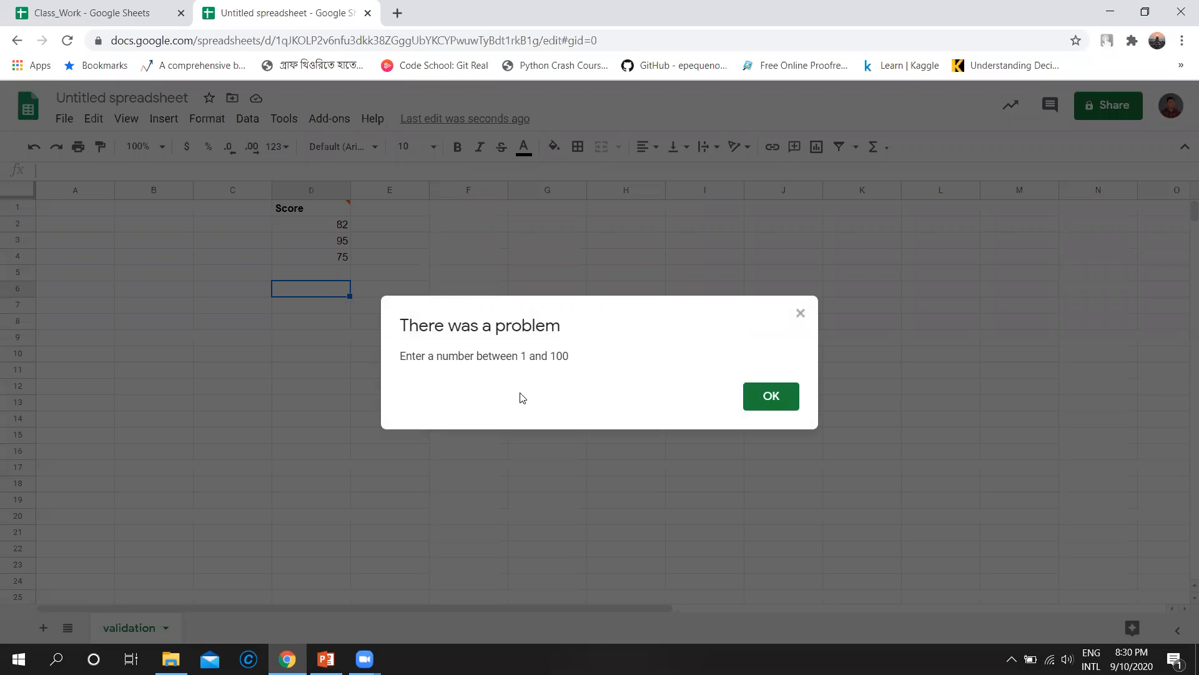
click(784, 398)
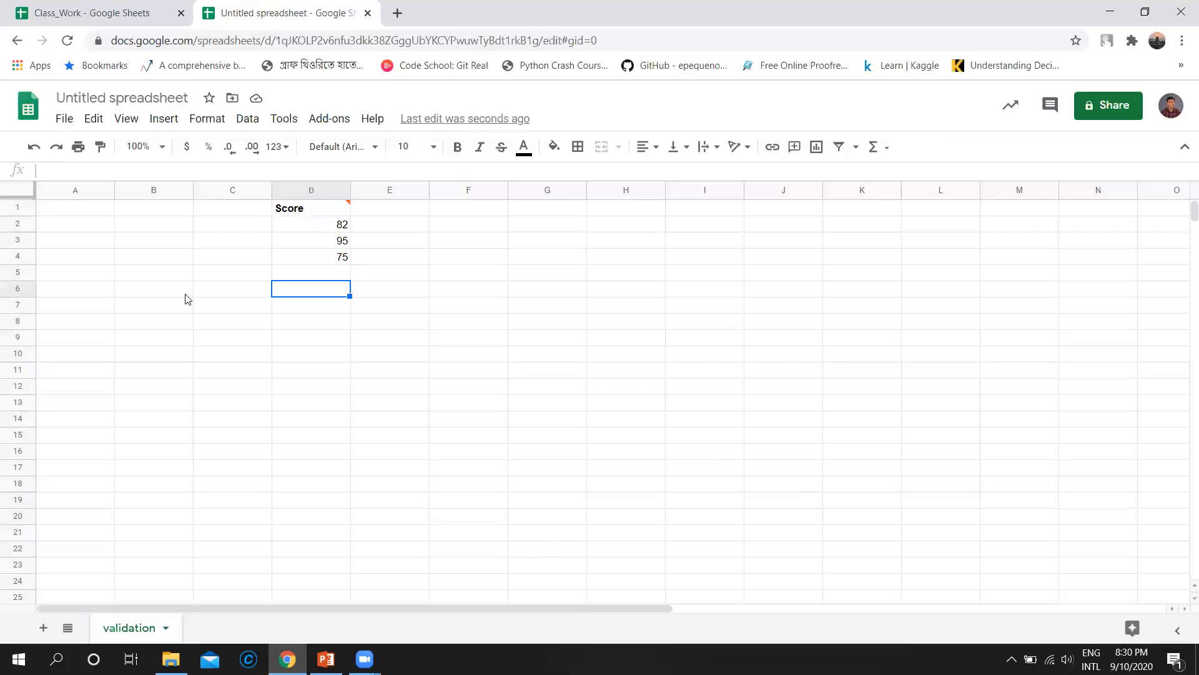
click(319, 211)
click(317, 244)
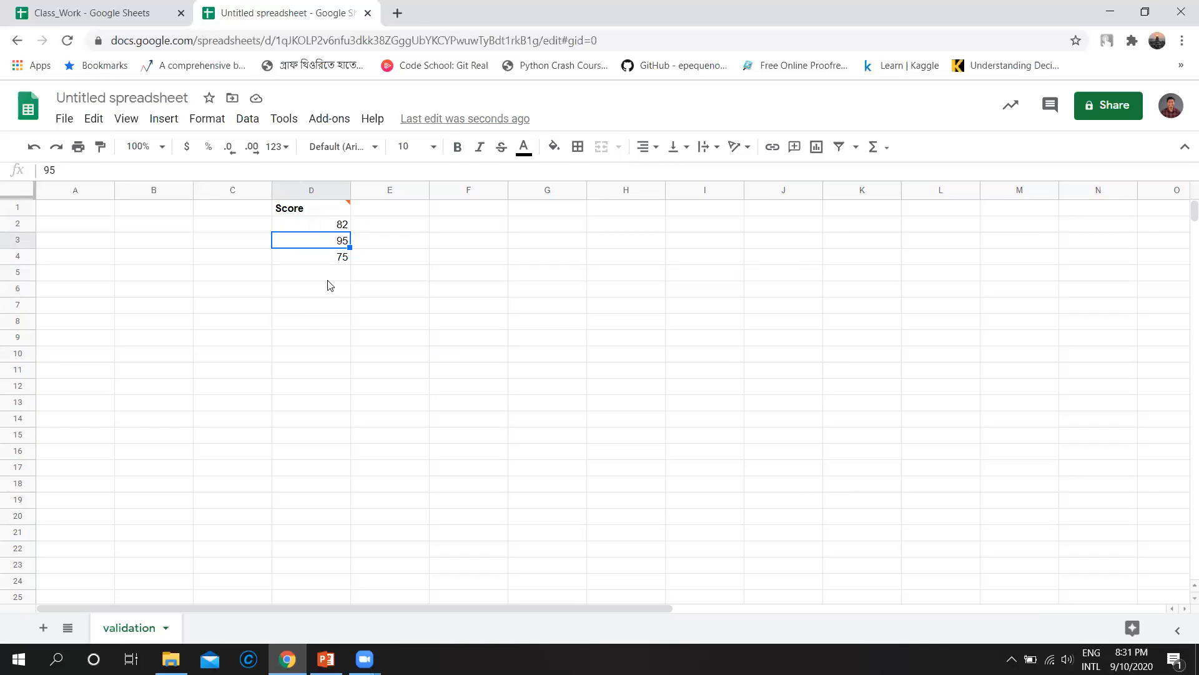
click(338, 261)
click(328, 277)
click(324, 322)
click(317, 258)
click(323, 240)
Enter the sample IDs st100 and st101 in cells G1 and G2
click(541, 210)
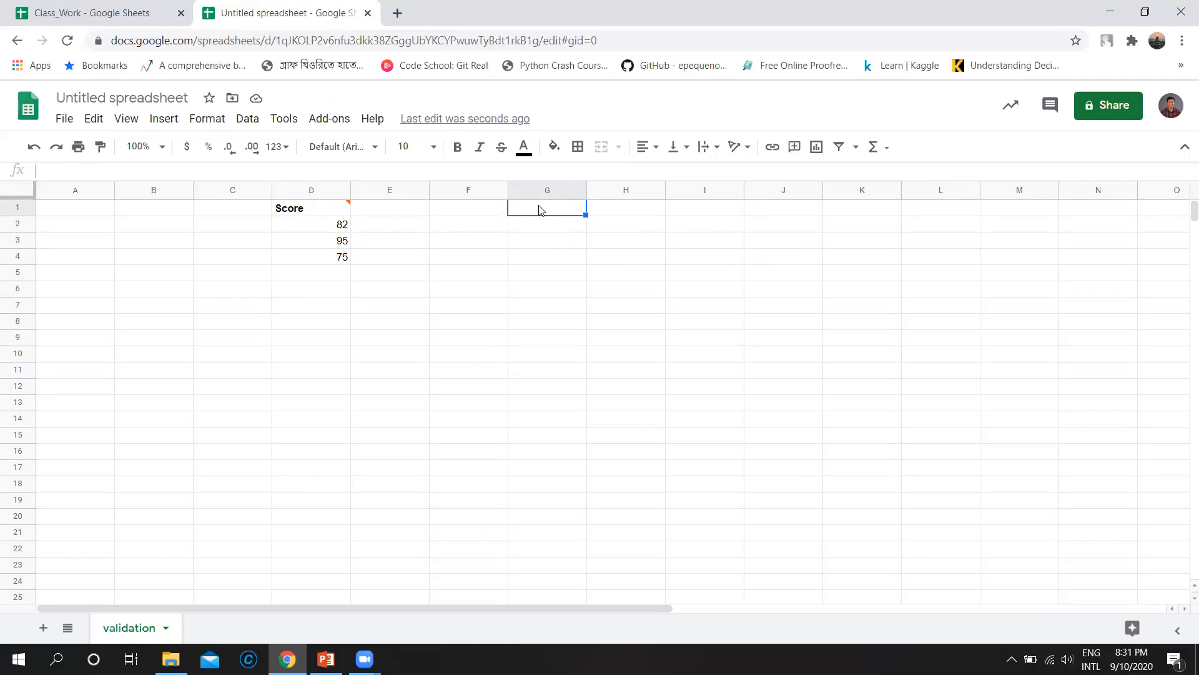
text(st100)
key(Return)
text(101)
key(BackSpace)
key(BackSpace)
key(BackSpace)
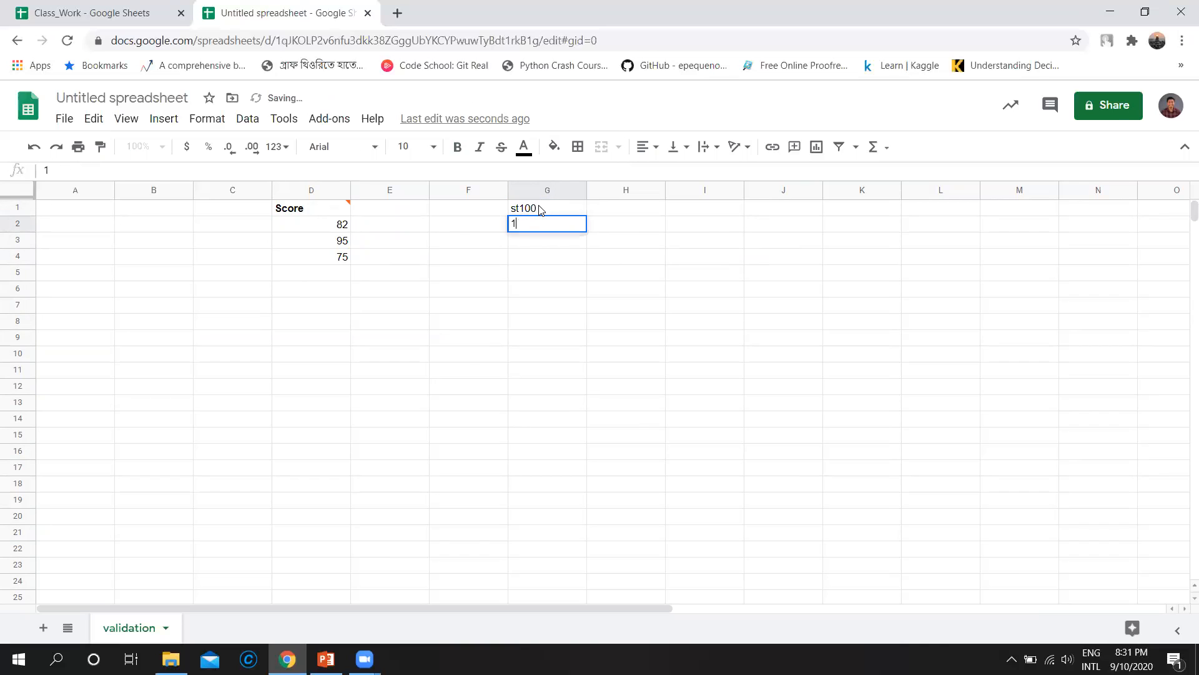
text(st101)
Enter the sample IDs t100 and t101 in cells H1 and H2
click(611, 211)
text(t100)
key(Return)
text(t101)
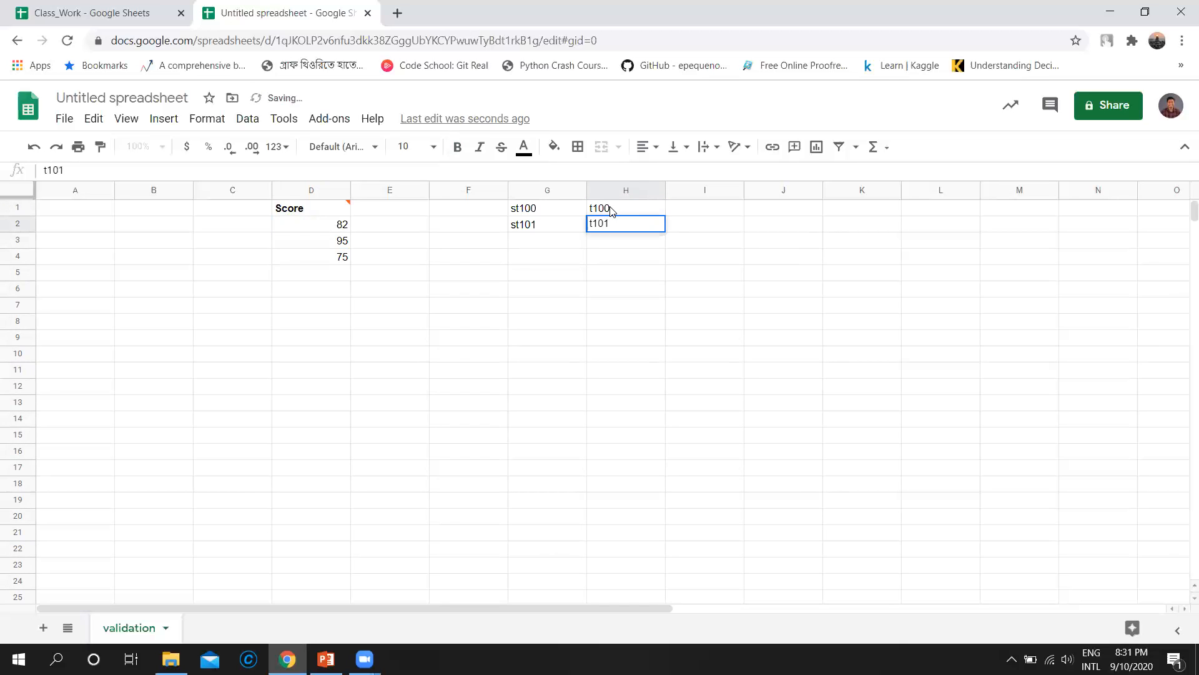
click(737, 212)
Enter the heading "Student ID" in cell J1
click(772, 211)
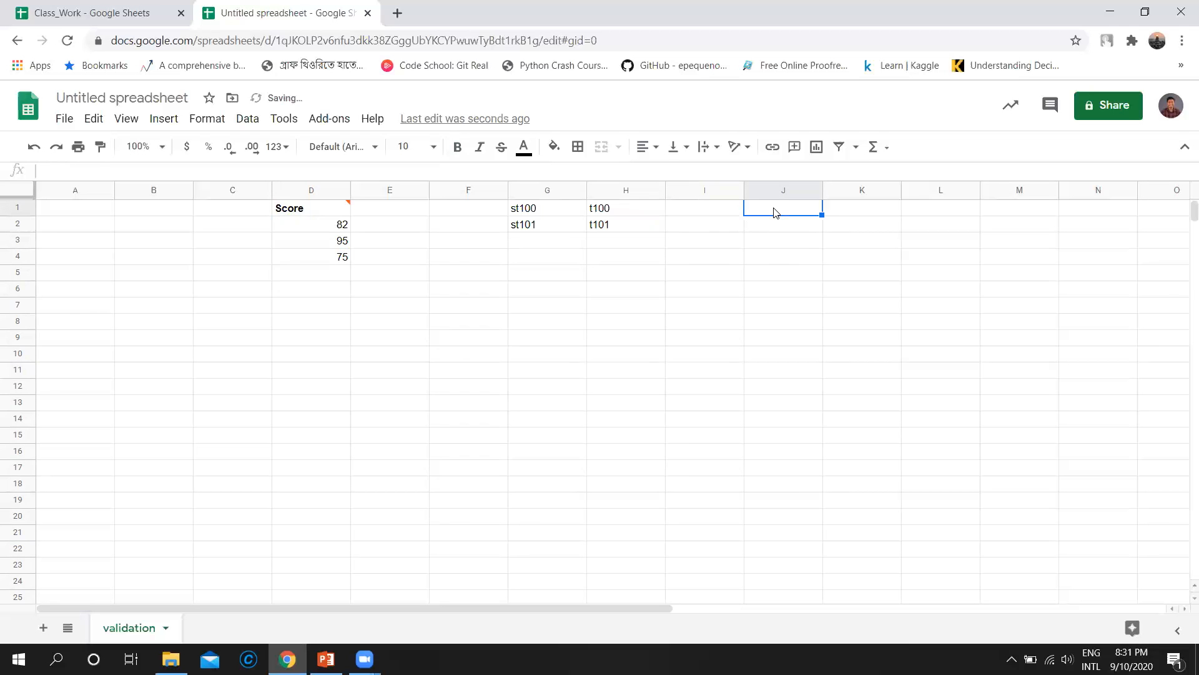
text(Student )
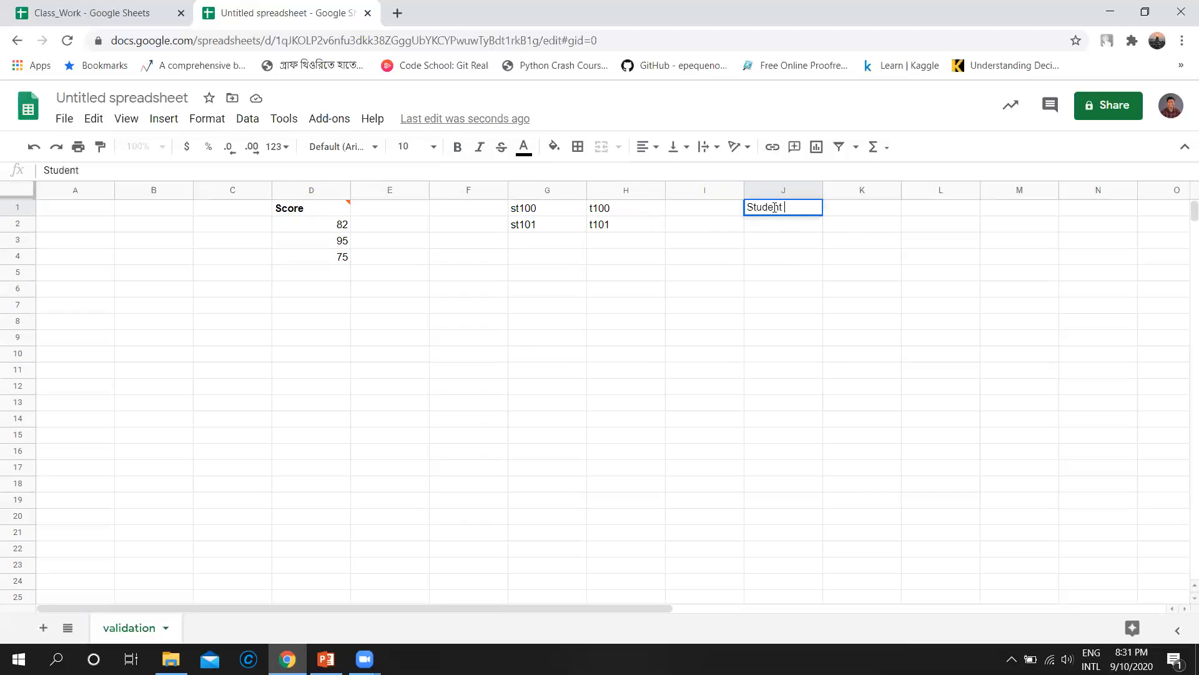
text(ID)
key(Return)
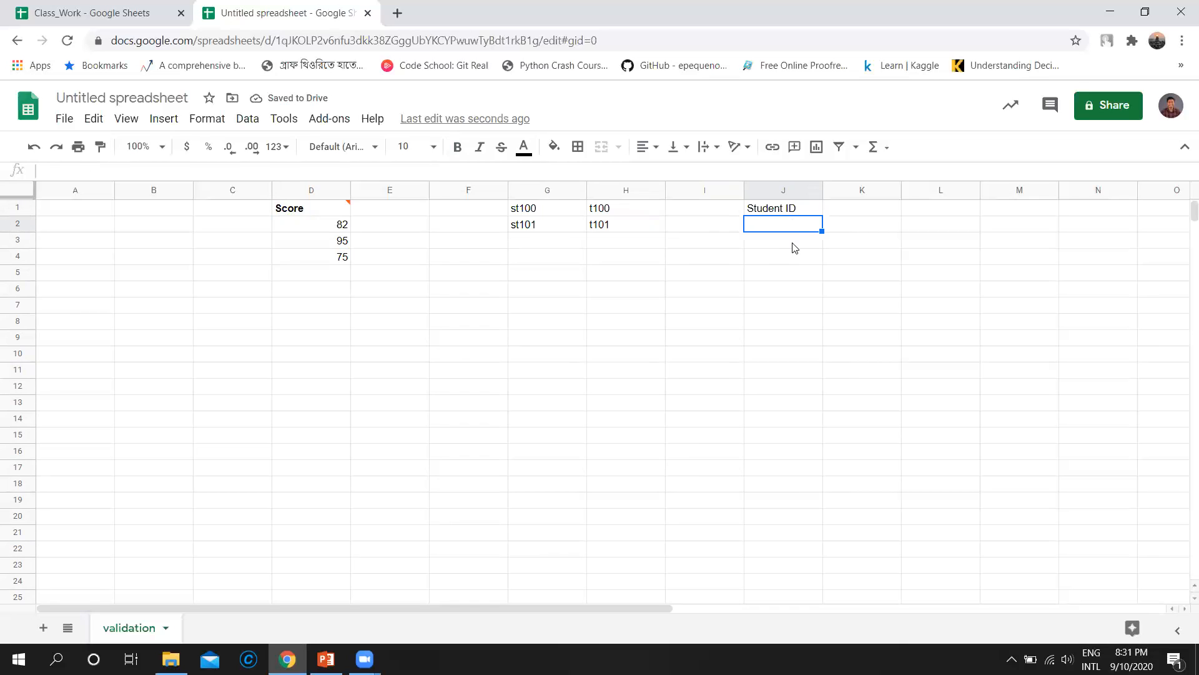
click(780, 211)
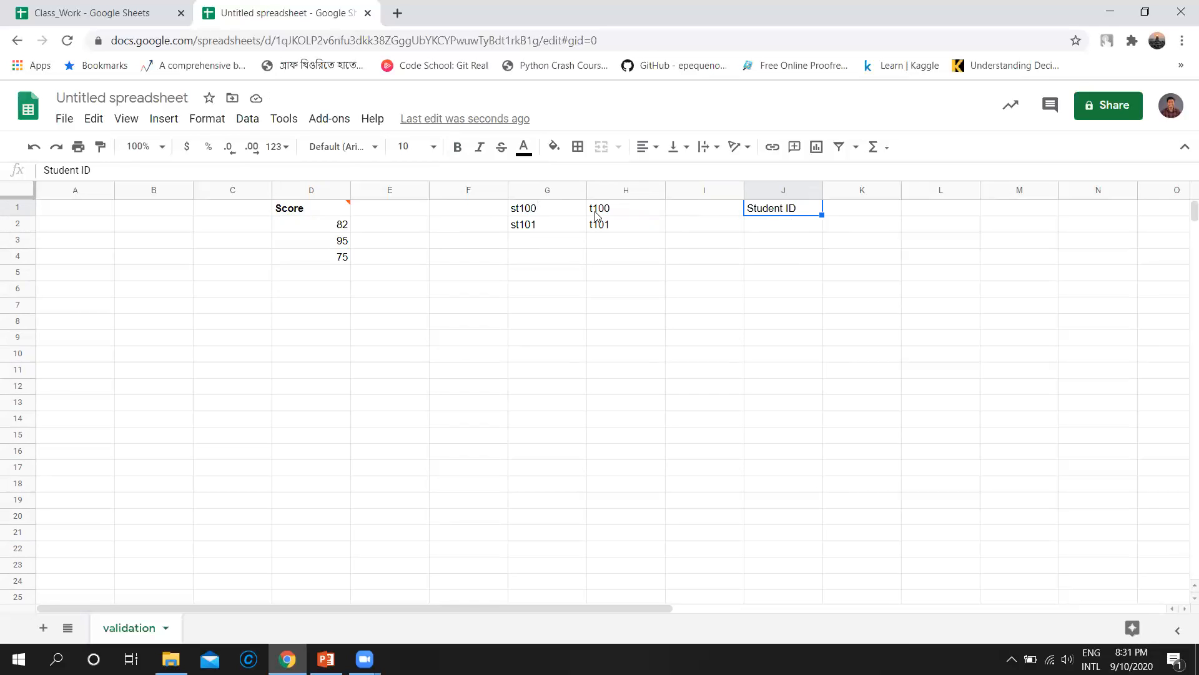
click(538, 211)
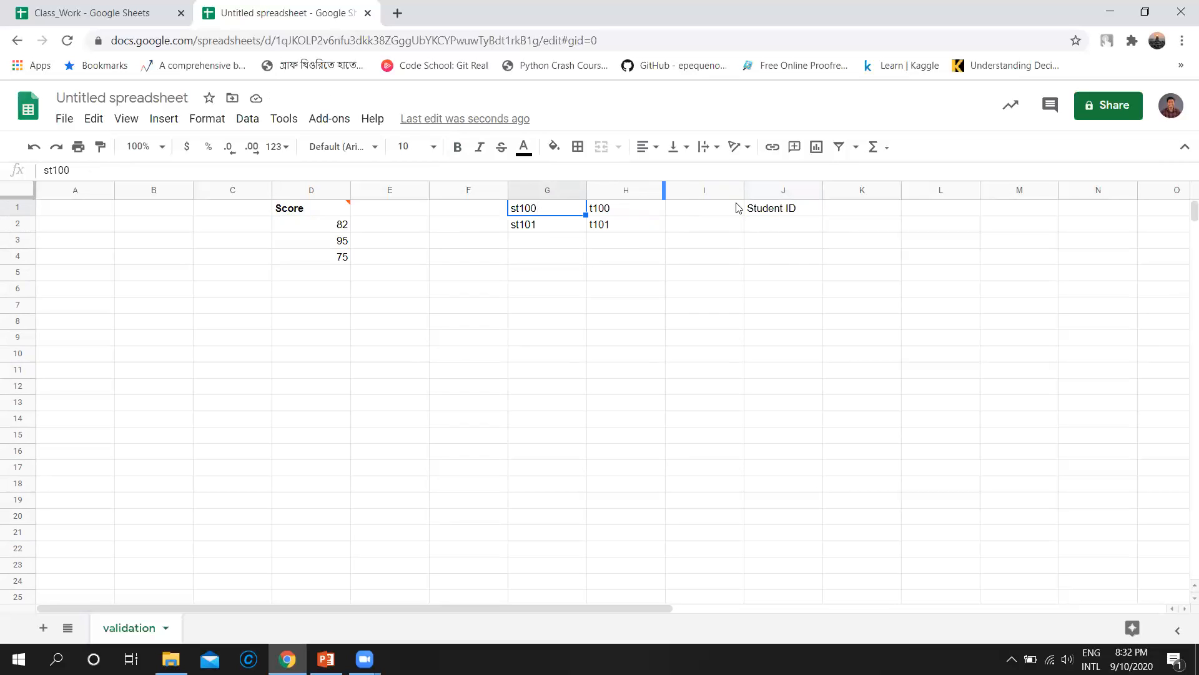
click(771, 230)
click(791, 211)
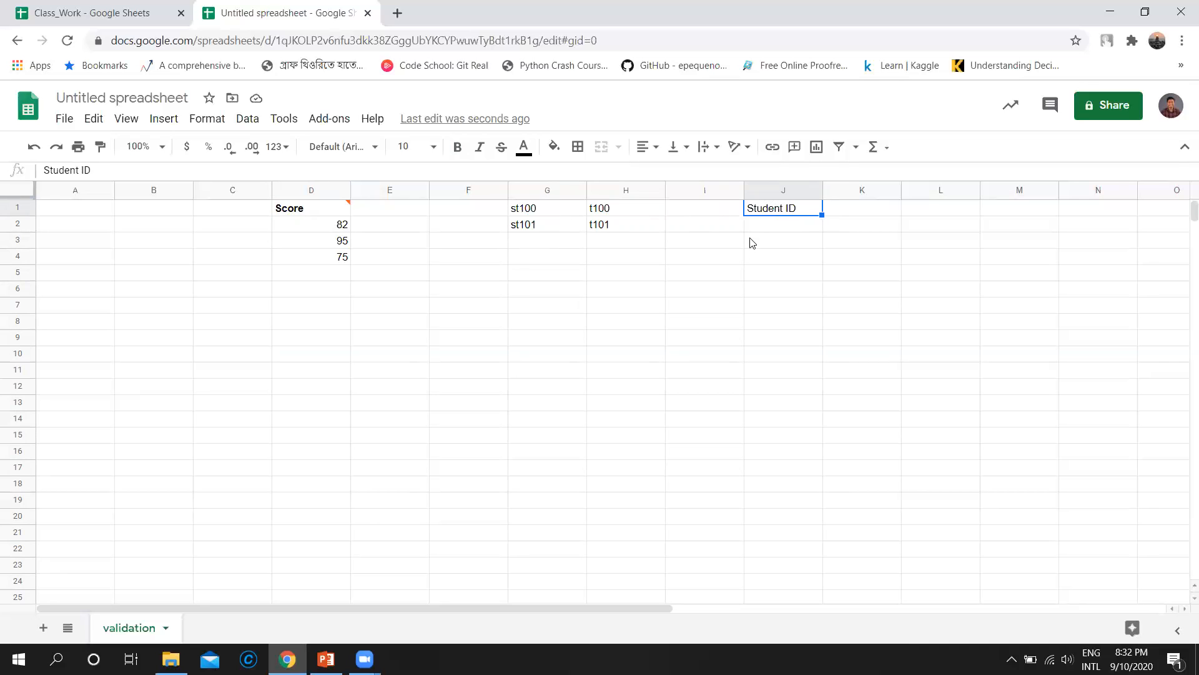
Start a data validation rule for the whole column J with Text as the criteria
click(768, 189)
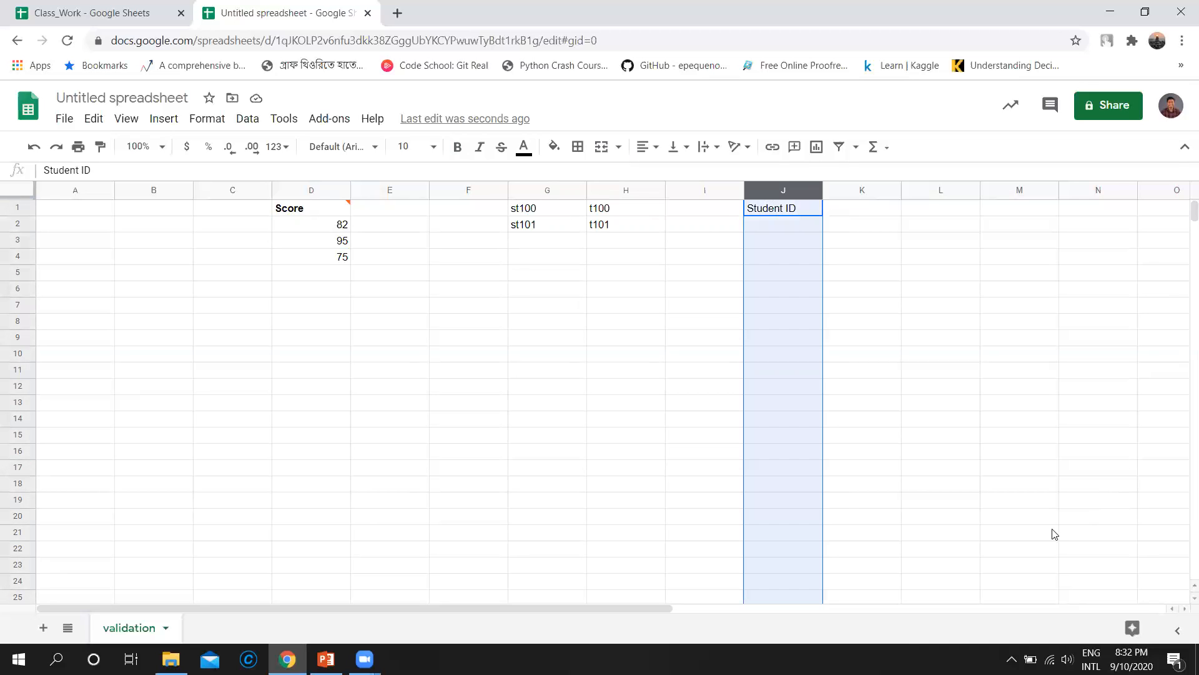
click(252, 122)
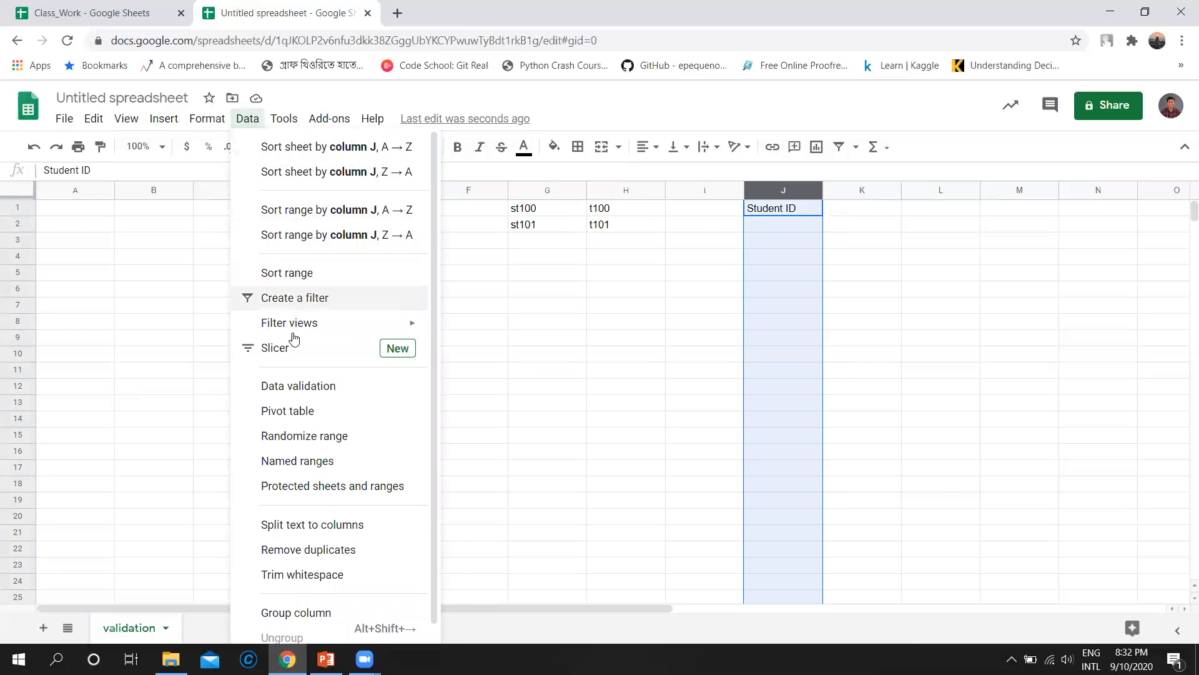
click(312, 386)
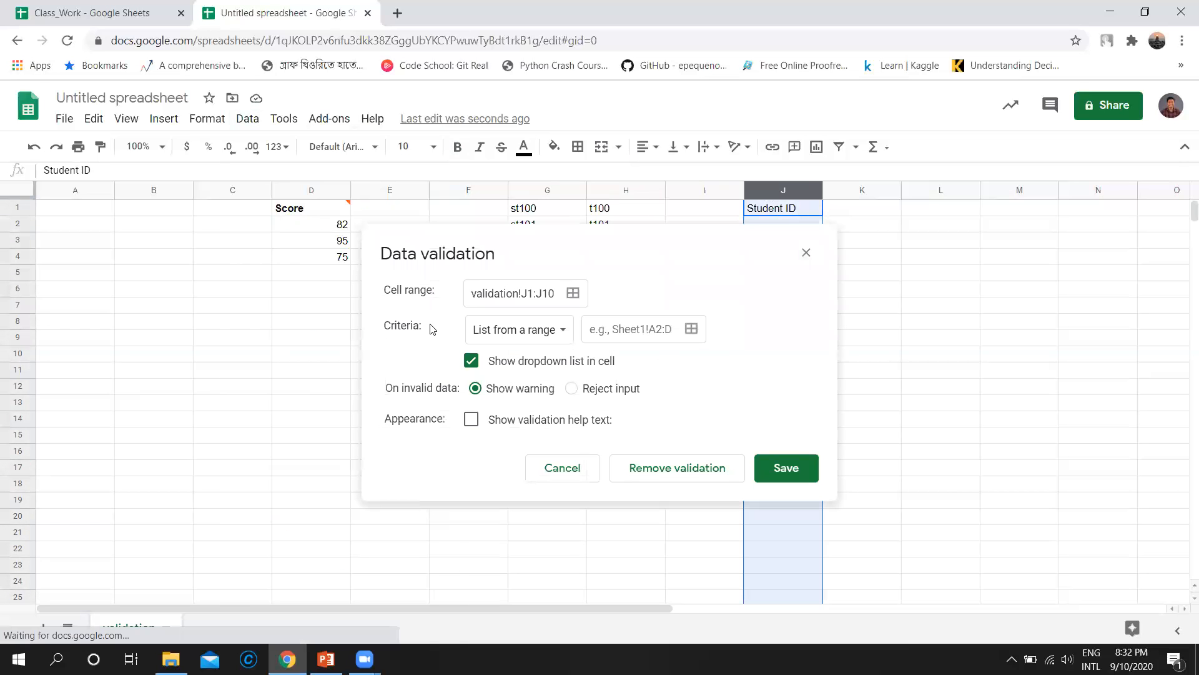
click(557, 334)
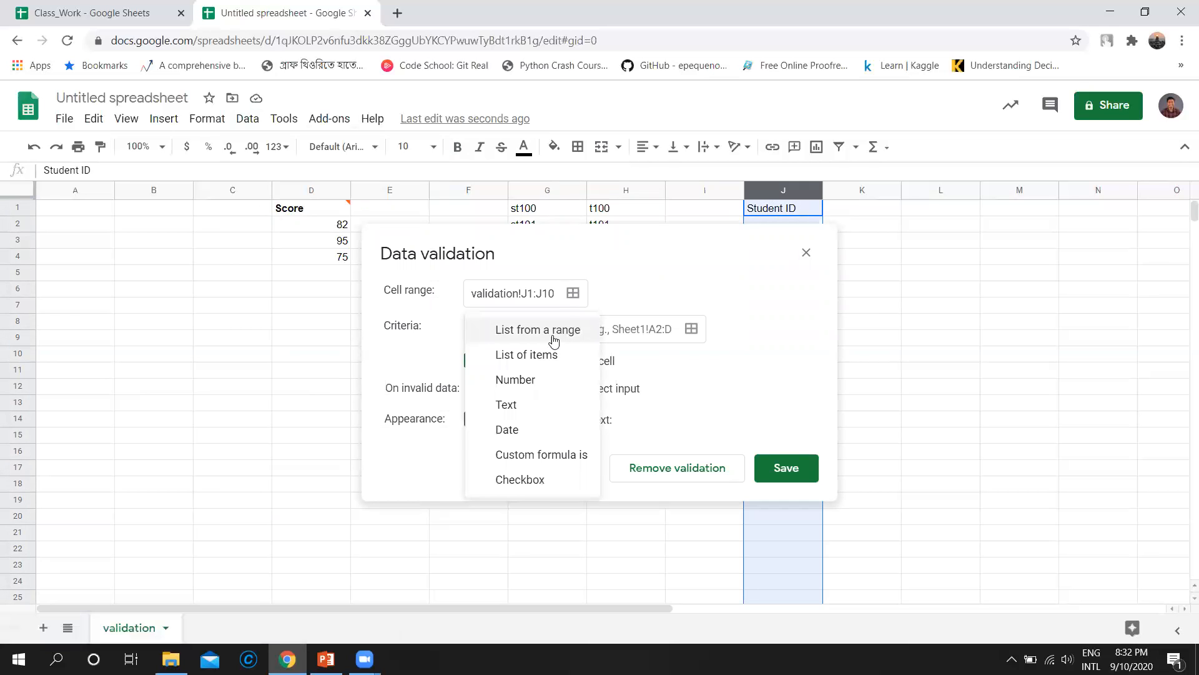
click(507, 407)
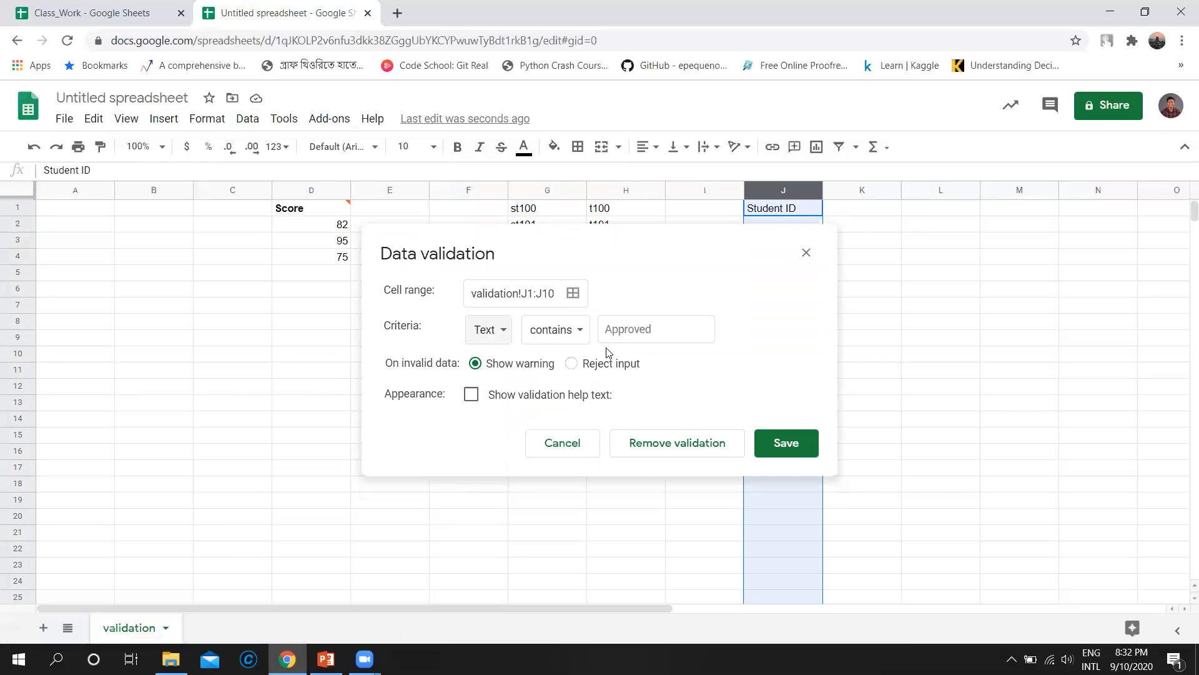
Set the text criteria of the validation rule to contains "st"
click(571, 331)
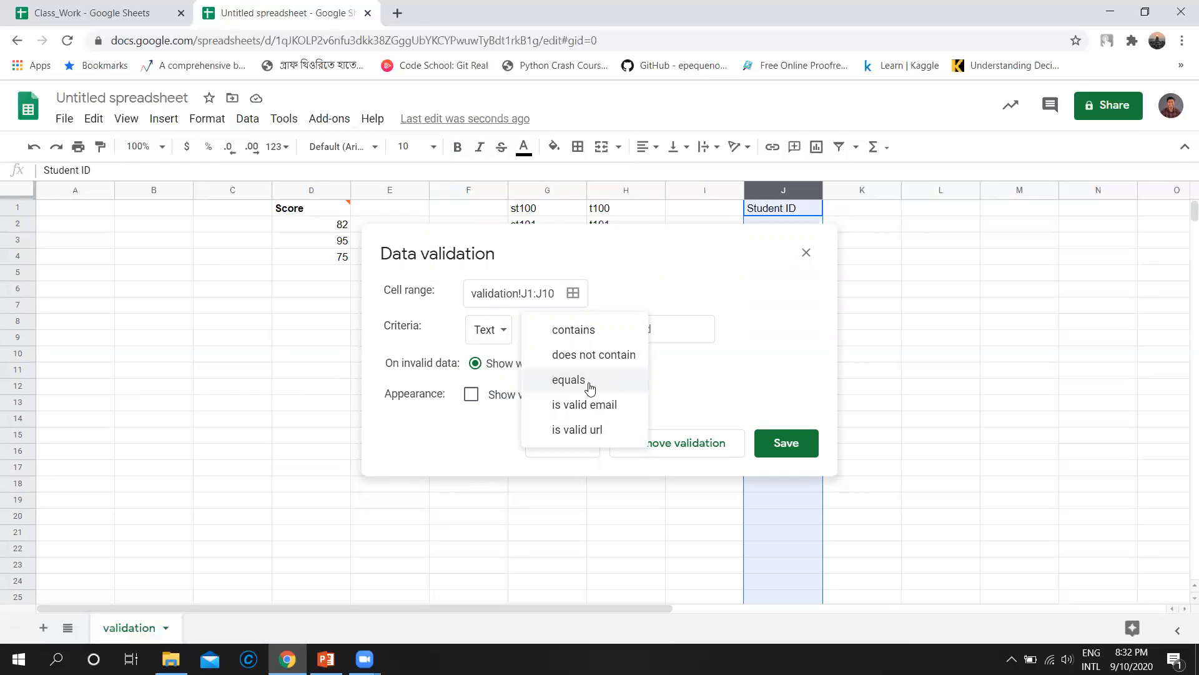
click(604, 336)
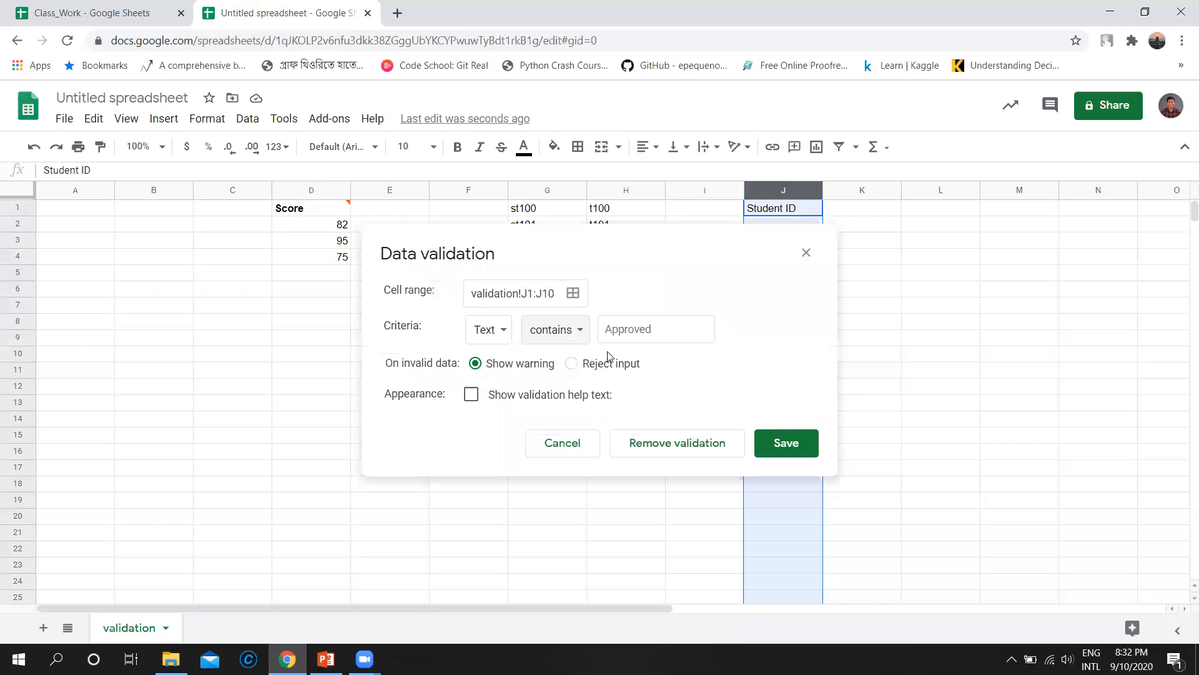
click(608, 327)
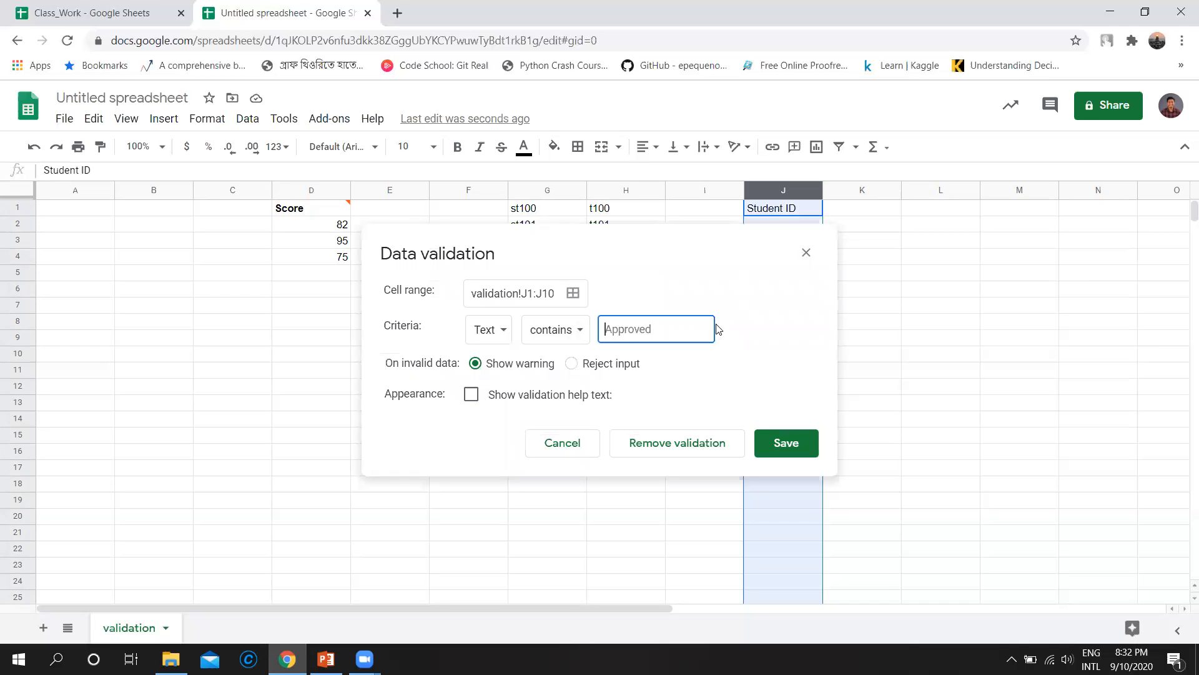
text(st)
Set the rule to reject invalid input, show the help text 'Enter text that contains "st"', and save it
click(571, 363)
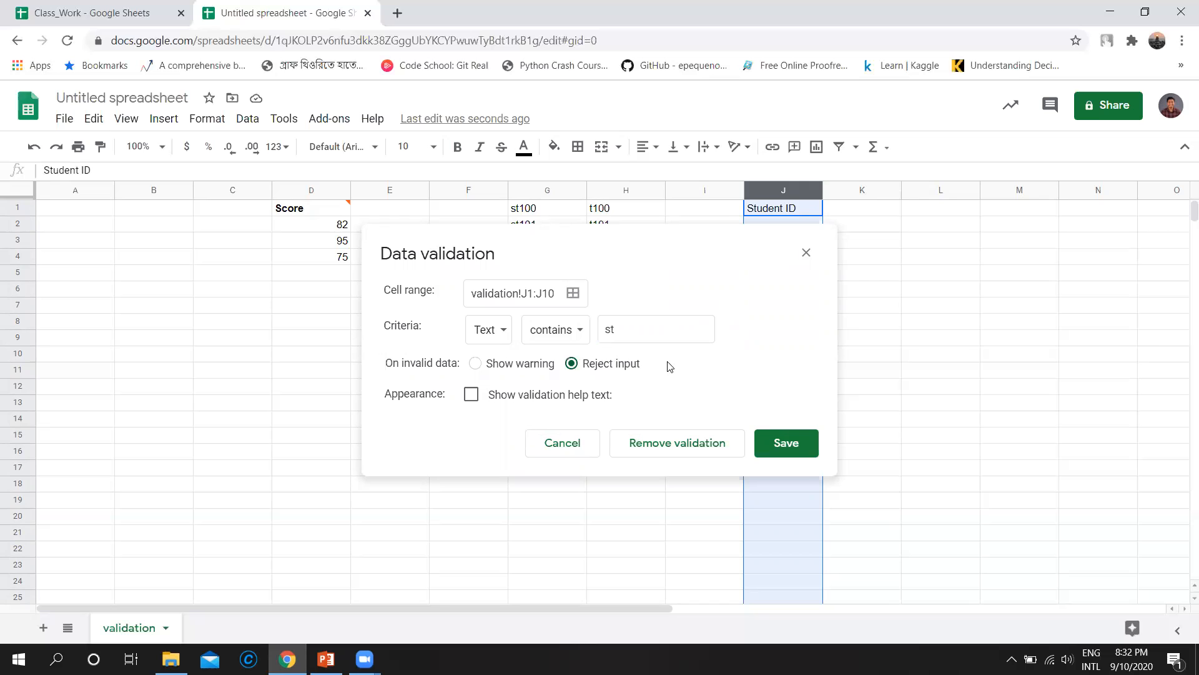
click(471, 394)
click(597, 435)
key(BackSpace)
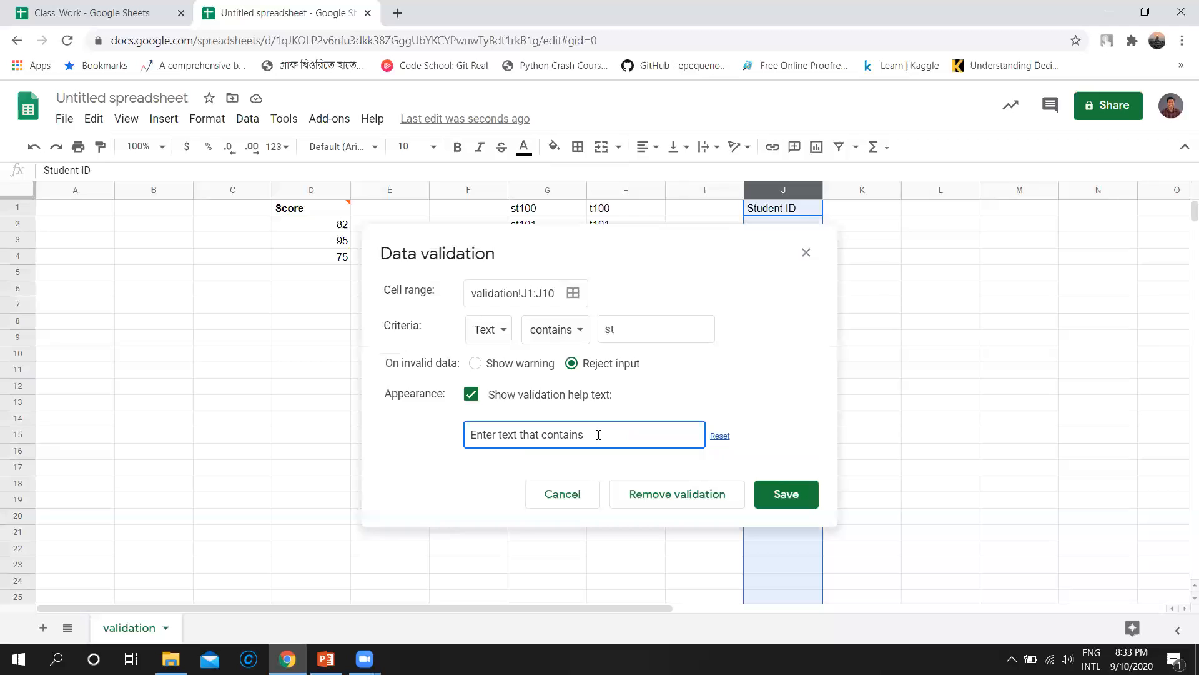
text("st")
click(781, 494)
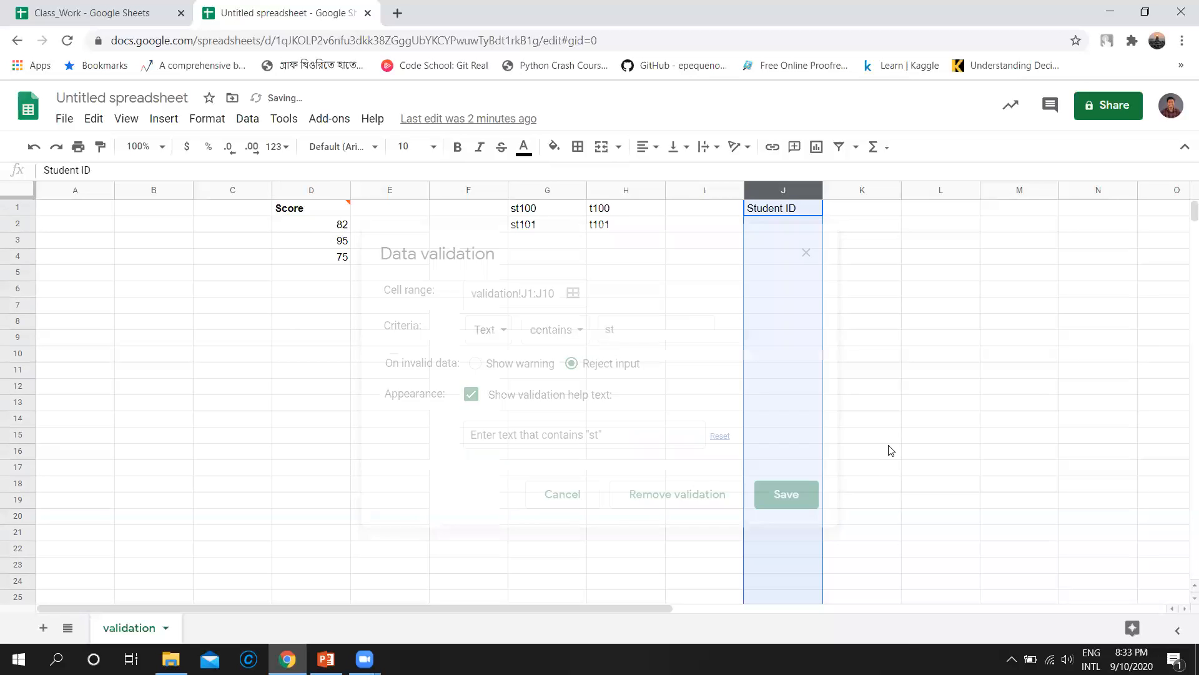
Inspect the validation note on the Student ID heading in cell J1
click(923, 290)
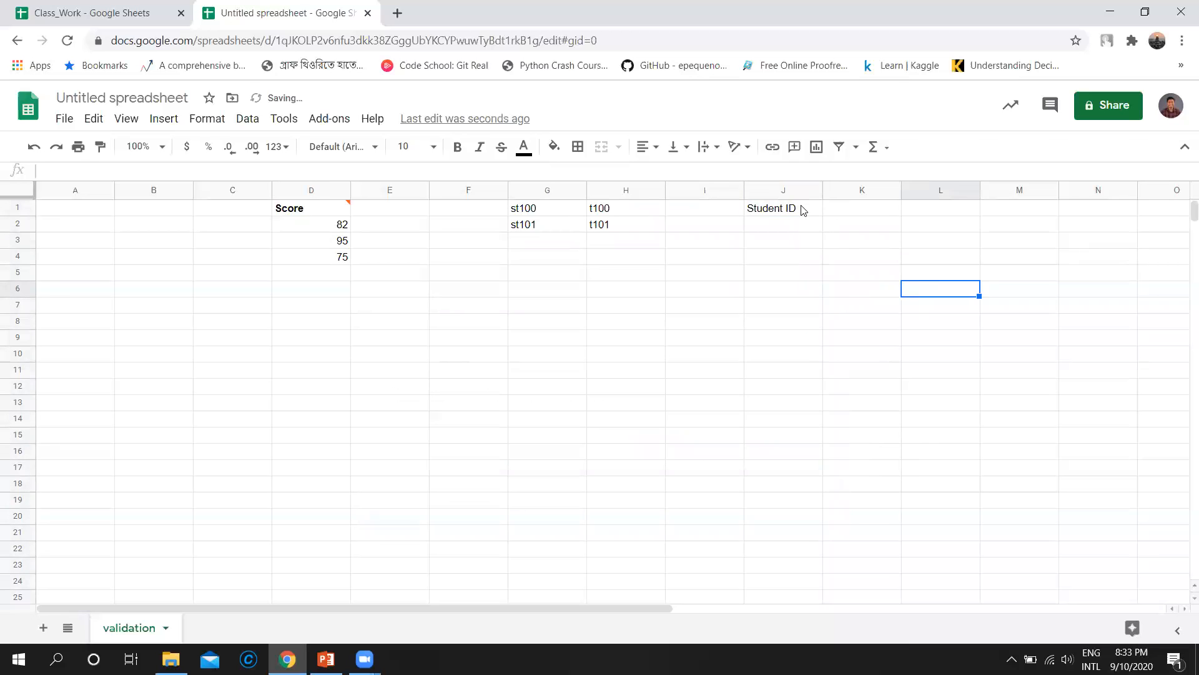
click(802, 213)
mouse_move(807, 213)
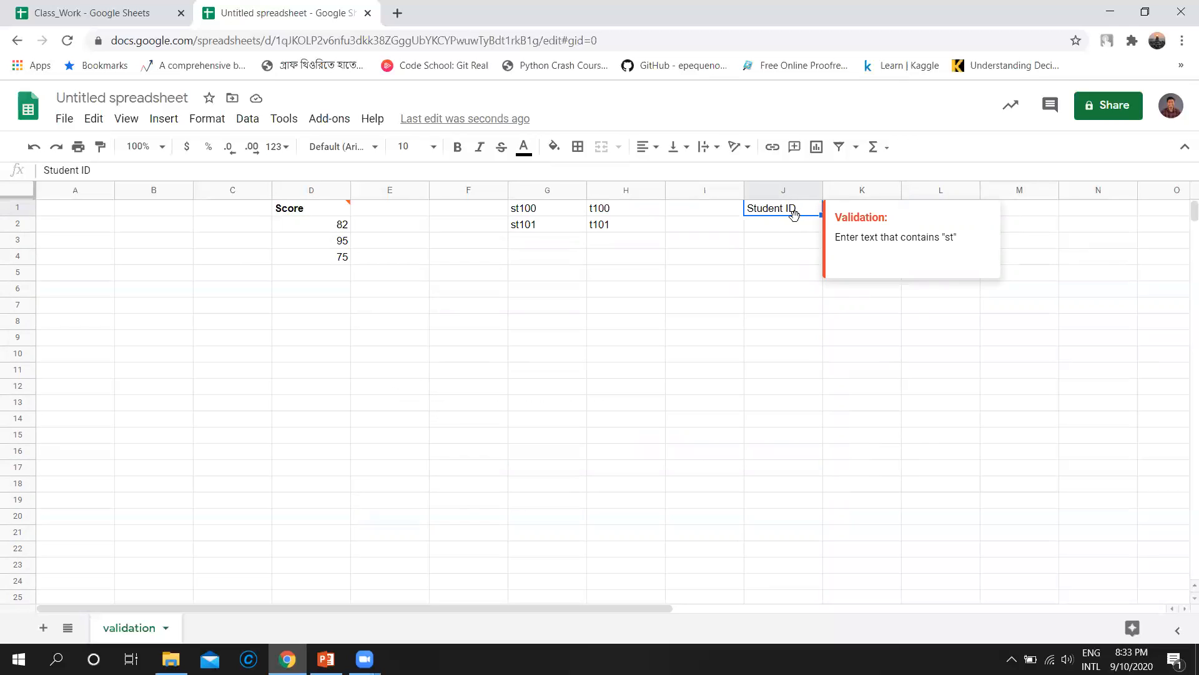
Enter the student IDs st100 and st201 in cells J2 and J3 under Student ID
click(793, 231)
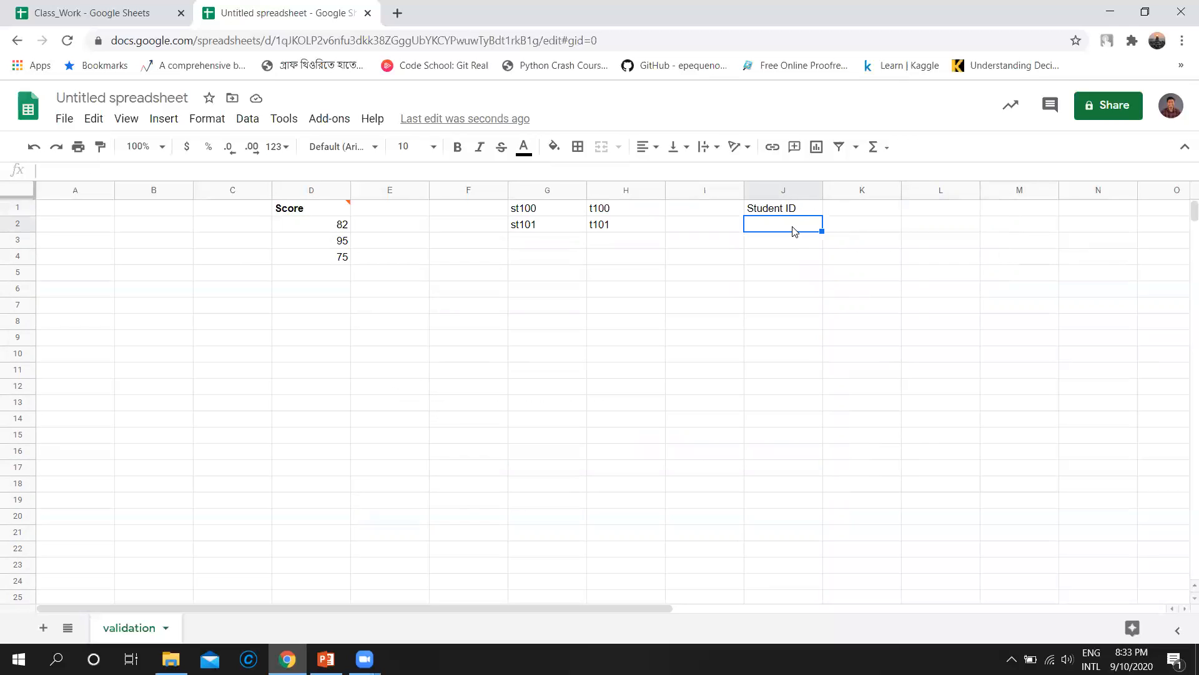
text(st100)
key(Return)
text(st)
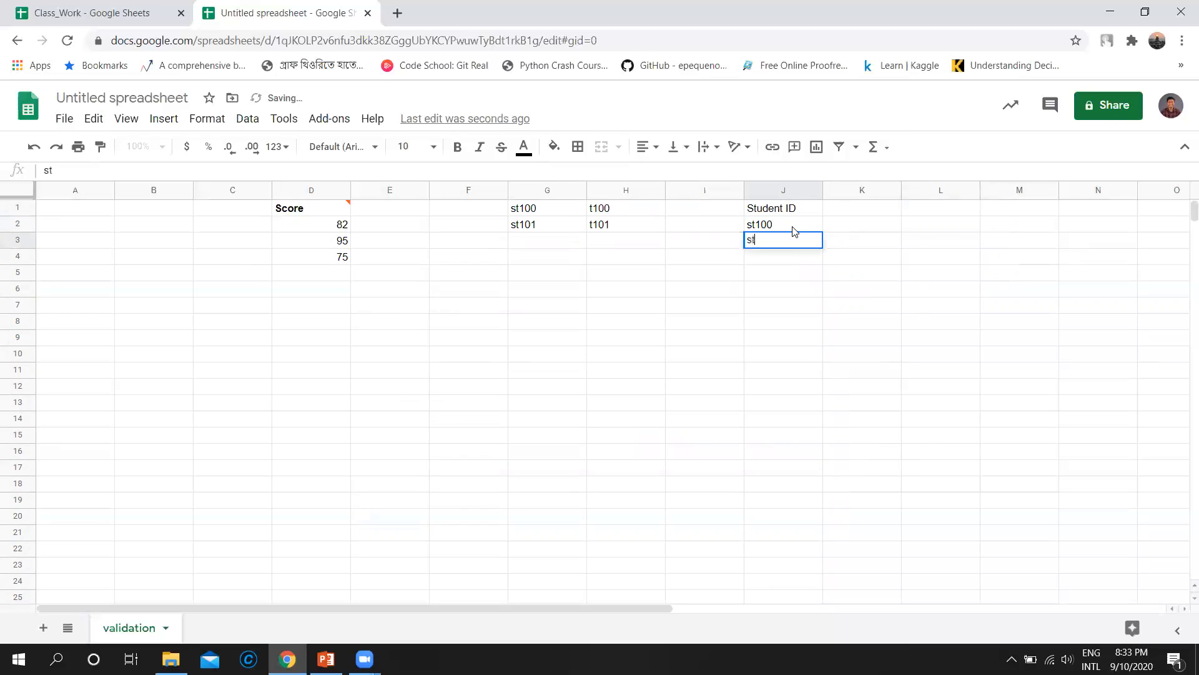
text(201)
key(Return)
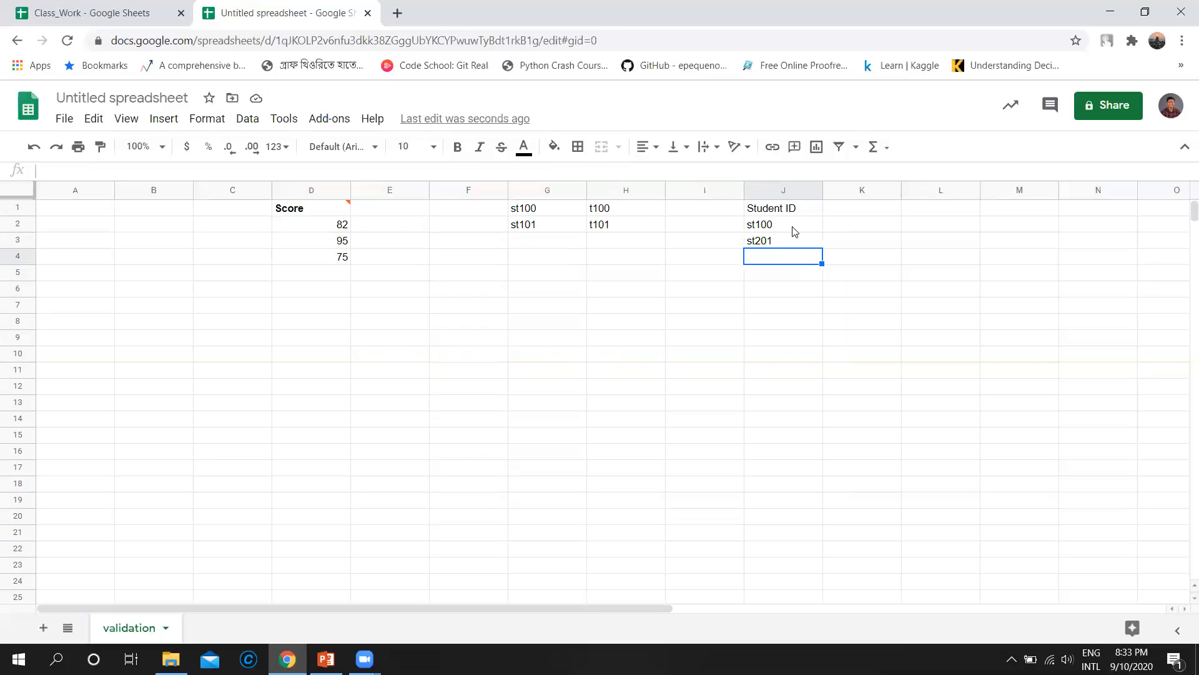
Test the Student ID validation rule by trying to enter 200 and t500 in cell J4
text(200)
key(Return)
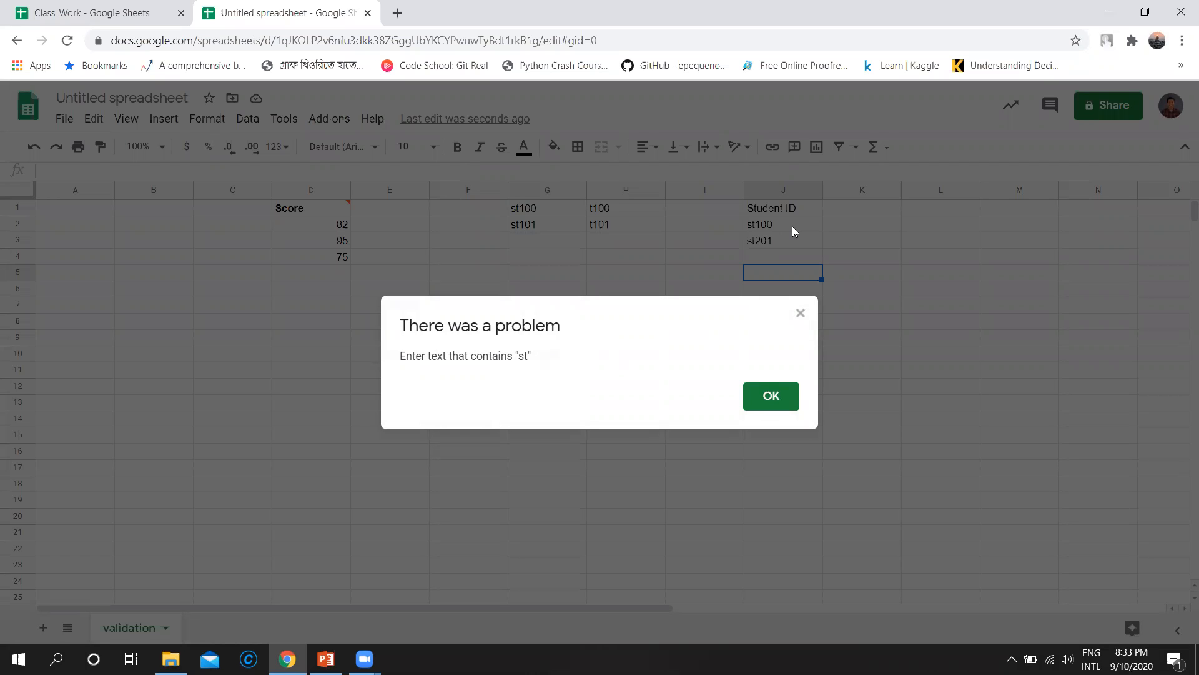
click(772, 396)
click(781, 262)
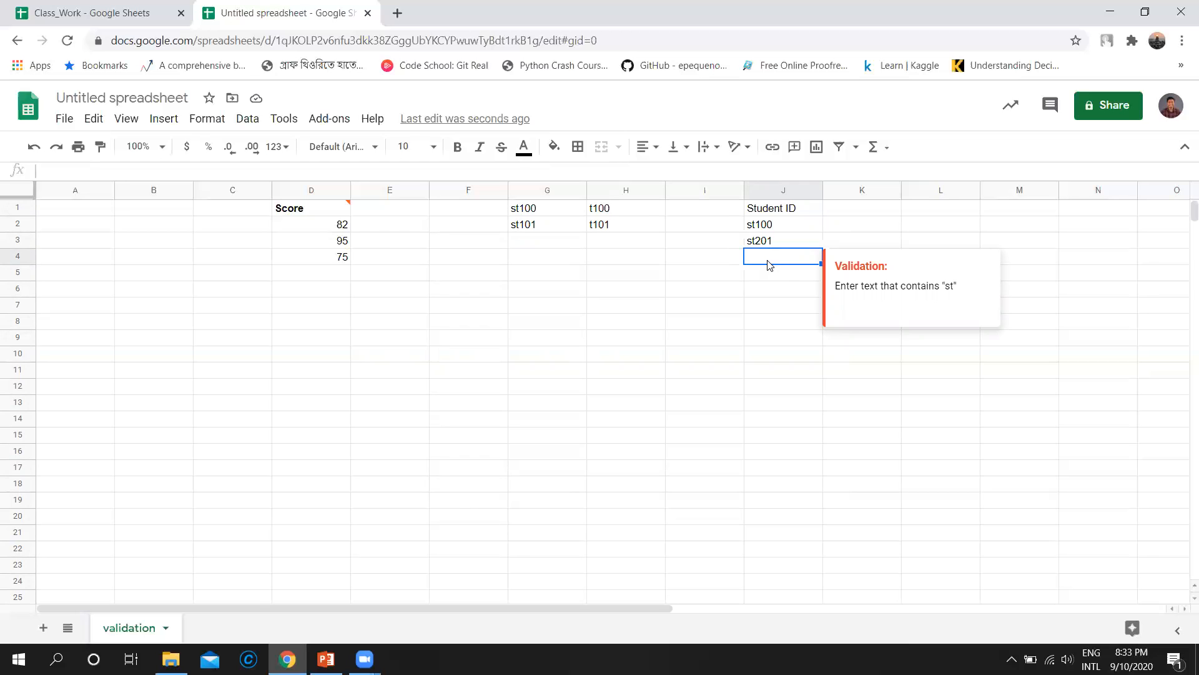
text(t500)
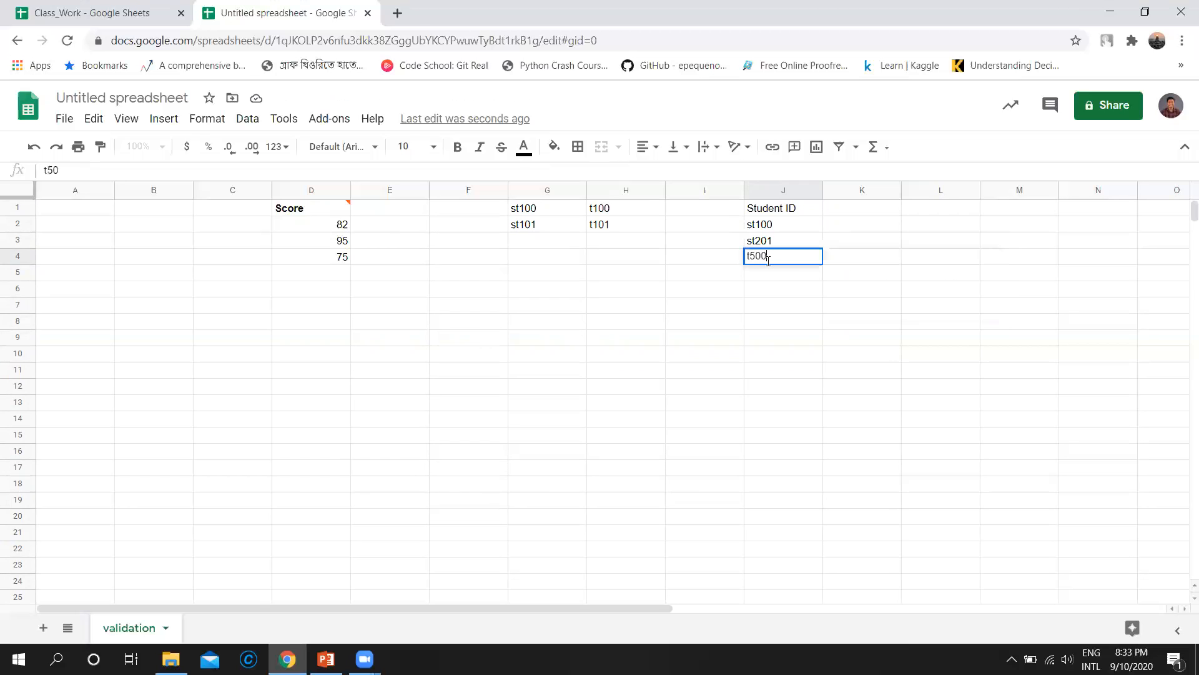
key(Return)
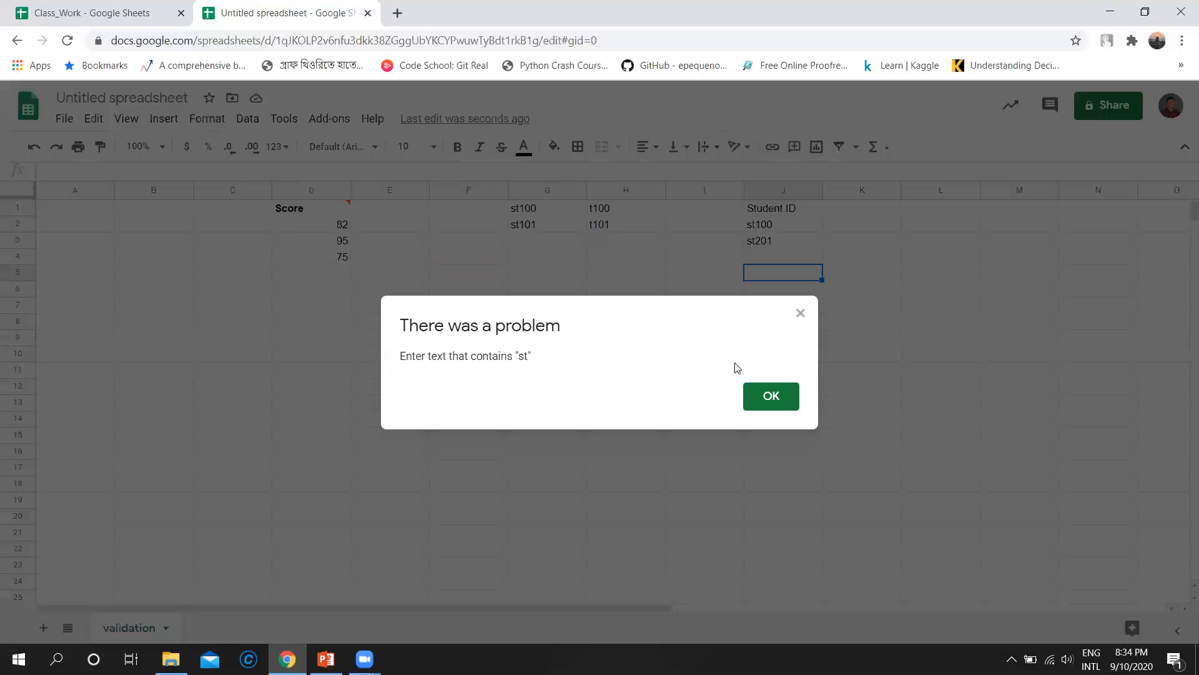
click(782, 400)
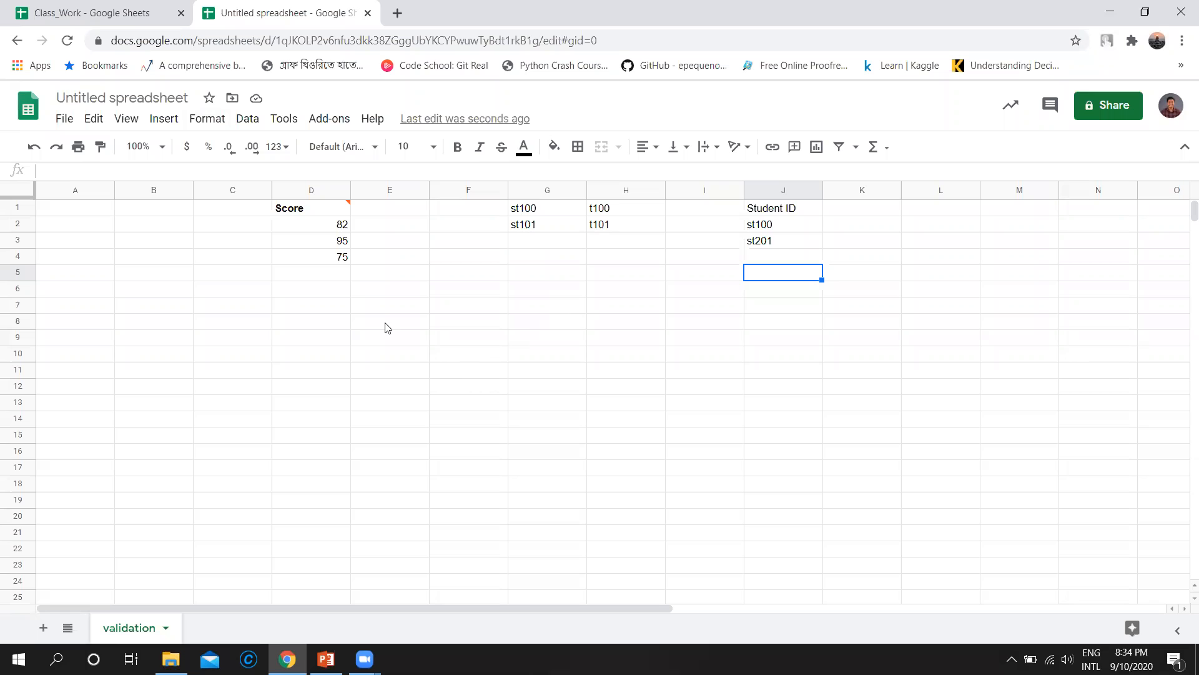
Switch to PowerPoint and view the lecture slide on inserting a chart
click(326, 659)
click(43, 425)
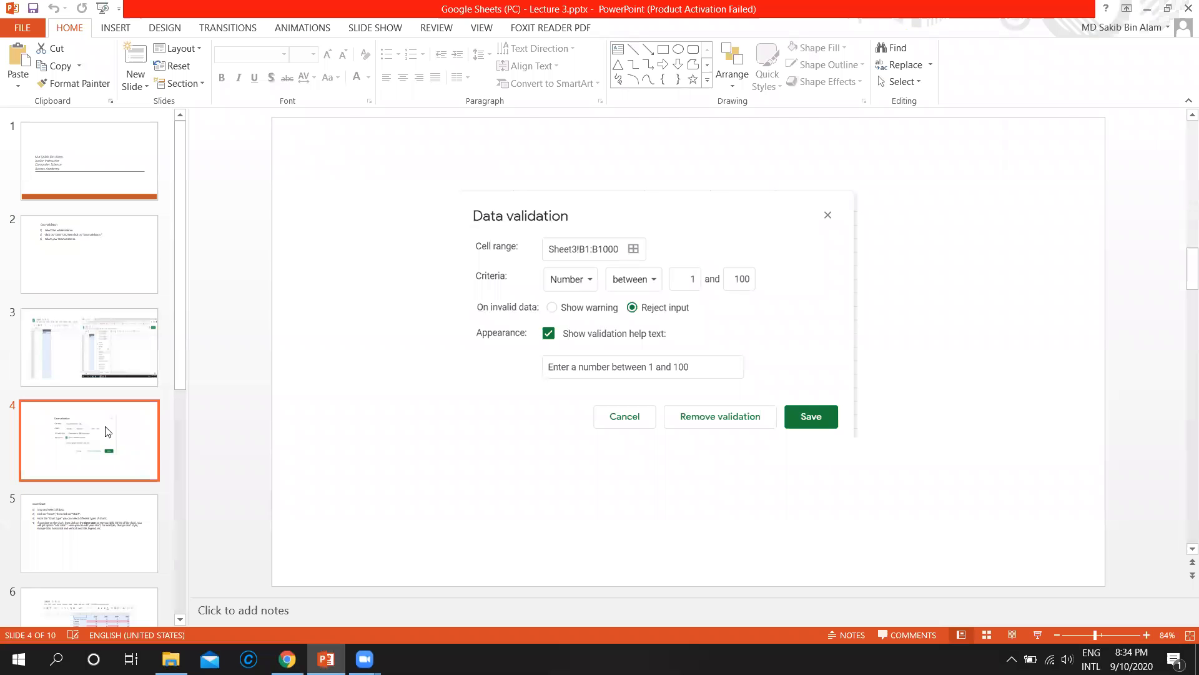
scroll(107, 429, down, 2)
click(129, 440)
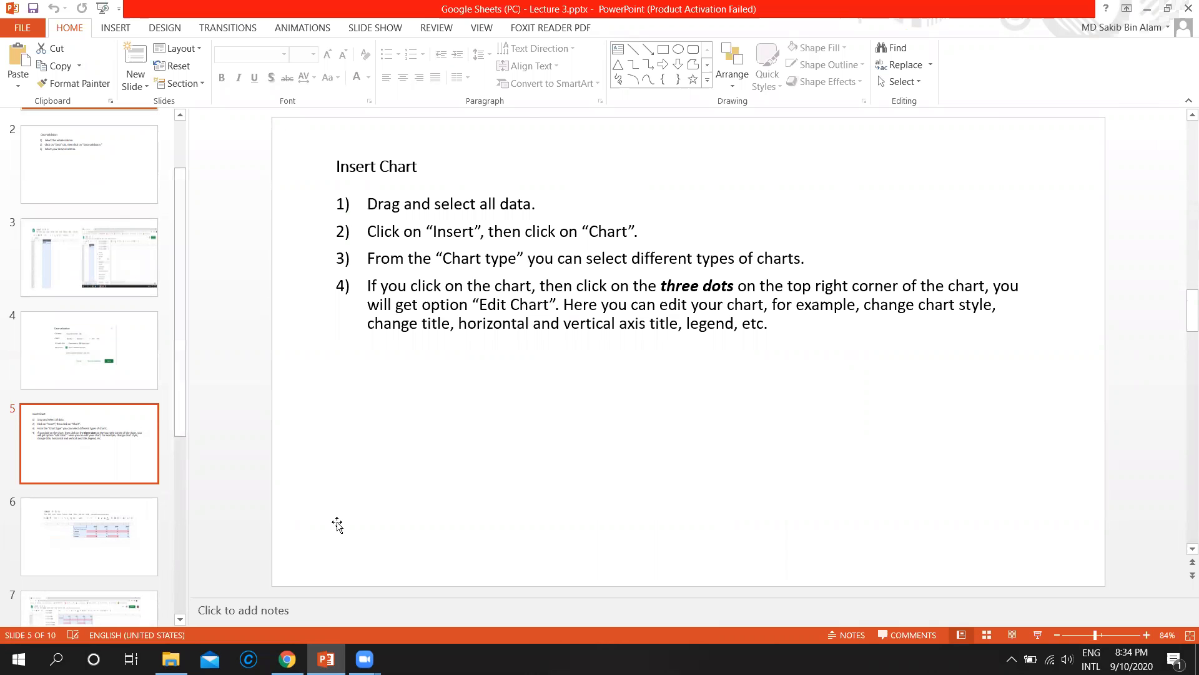
Switch back to Google Sheets in Chrome, add a new sheet to the spreadsheet and rename it chart
click(287, 659)
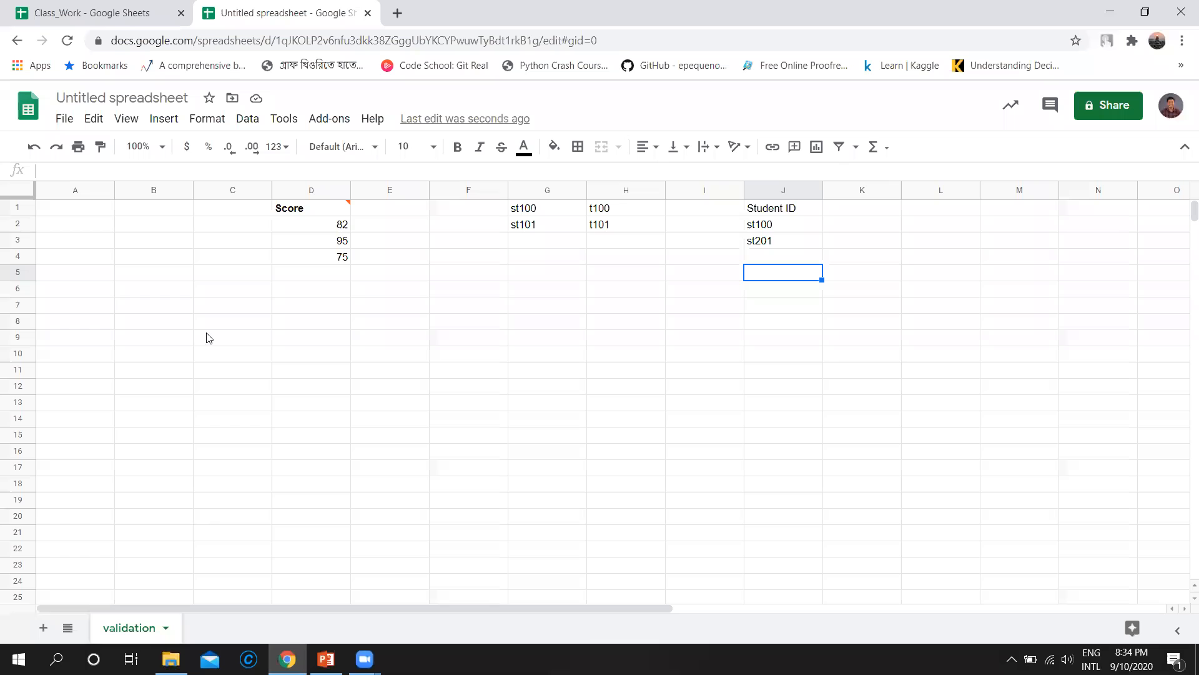
click(41, 628)
click(240, 628)
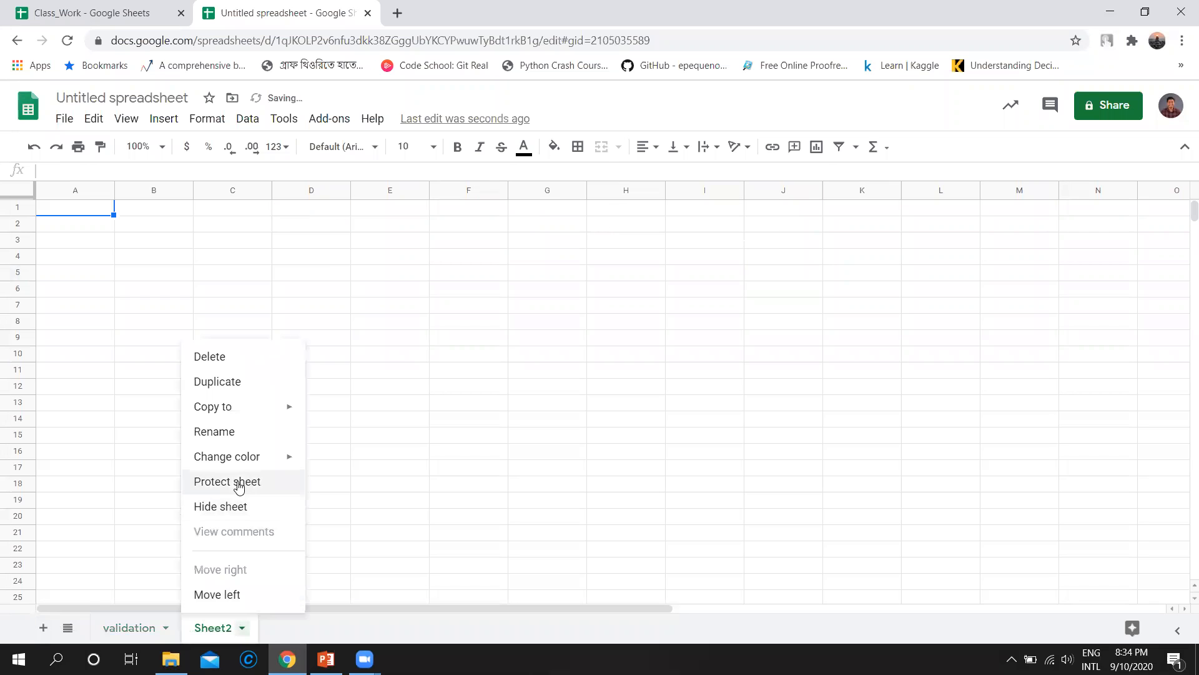
click(237, 437)
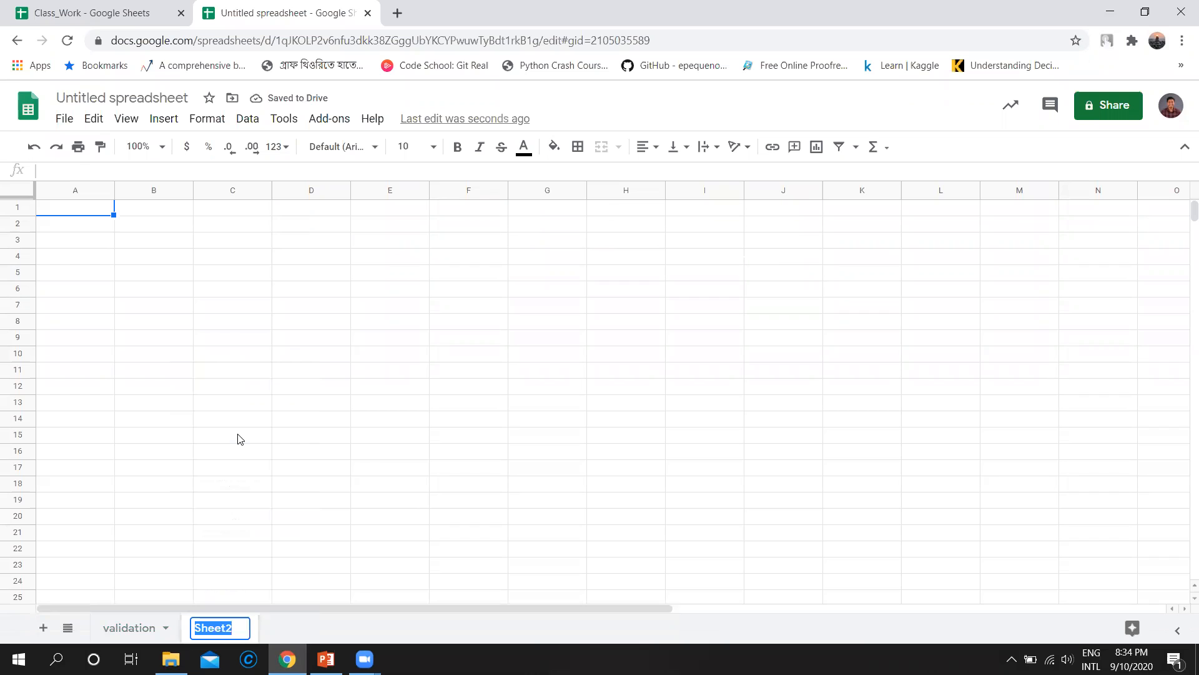
text(chart)
key(Return)
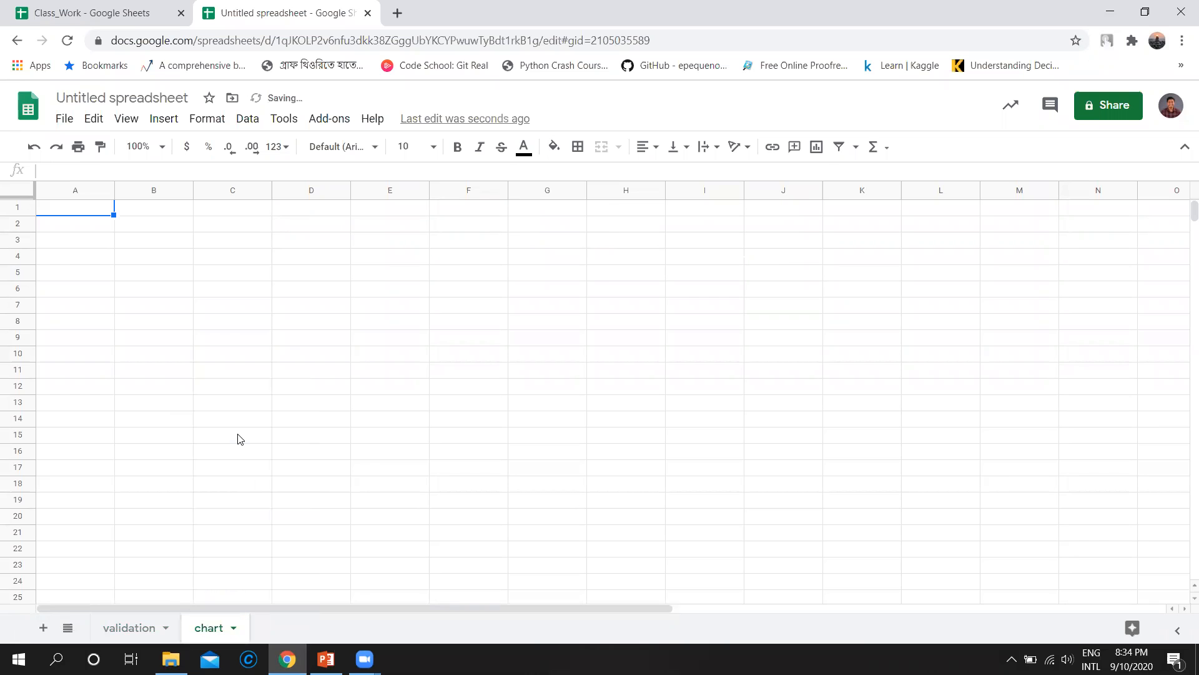
click(252, 333)
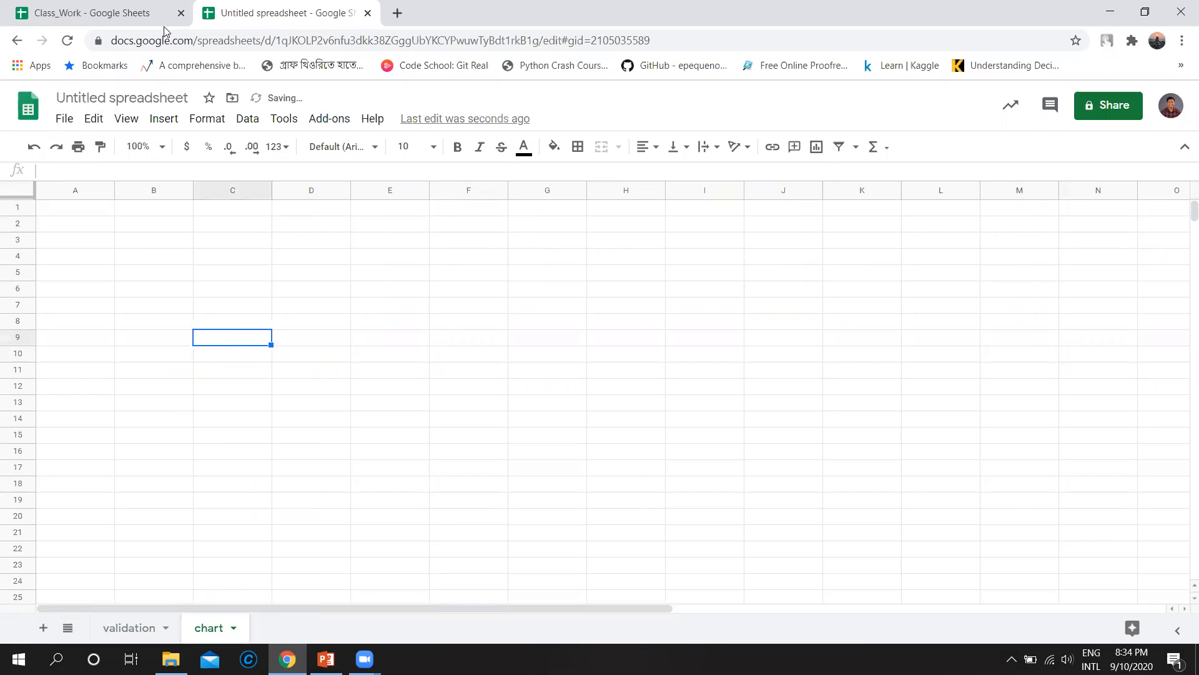
Copy the sales table A1:E5 from the Sales Data sheet of the Class_Work spreadsheet
click(122, 8)
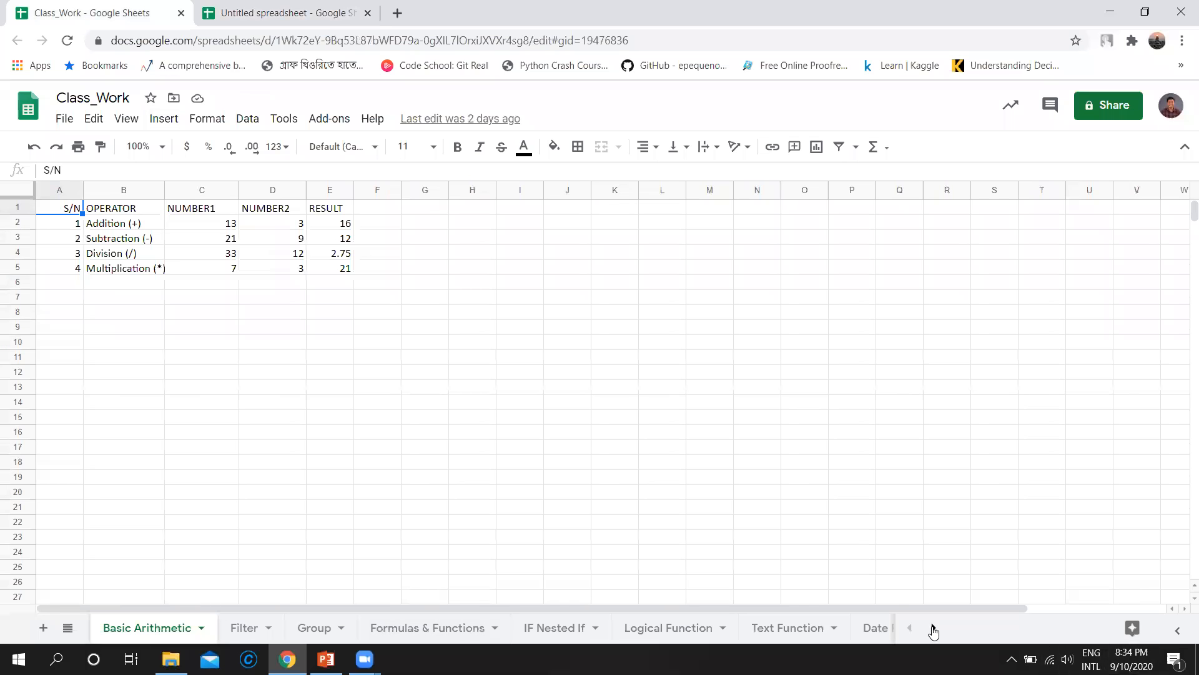
click(933, 627)
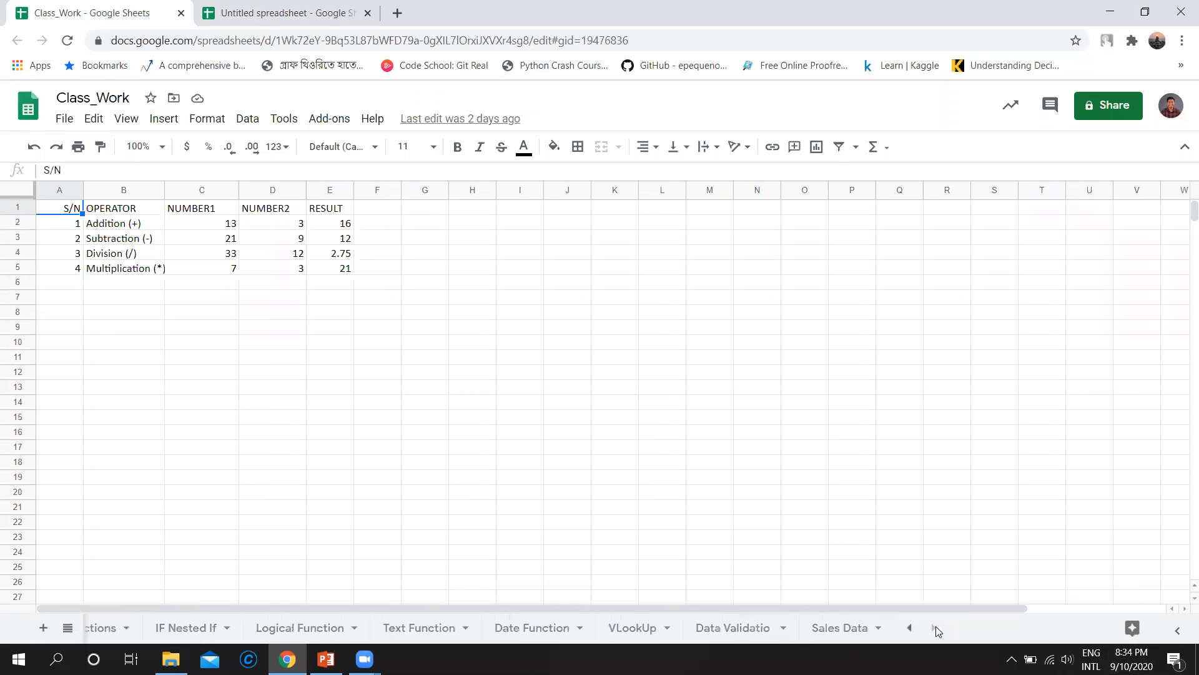
click(833, 632)
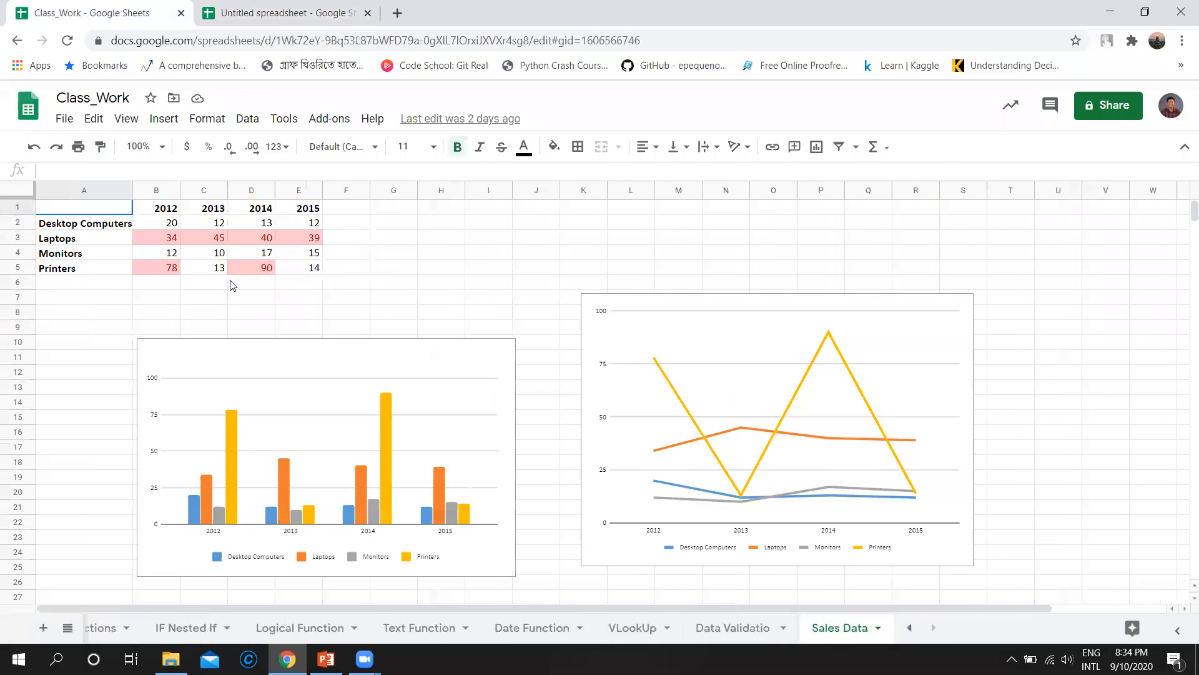
drag(121, 211, 296, 273)
Paste the sales table at cell C1 of the chart sheet and widen column C to fit the product names
click(284, 13)
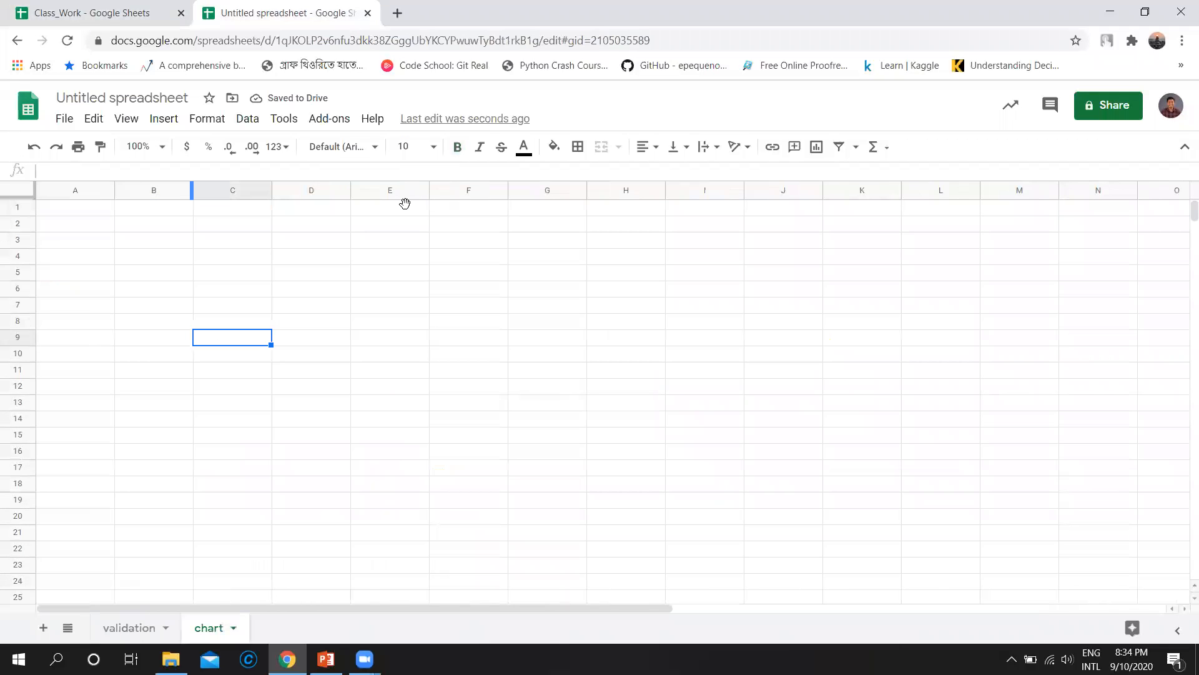
click(227, 213)
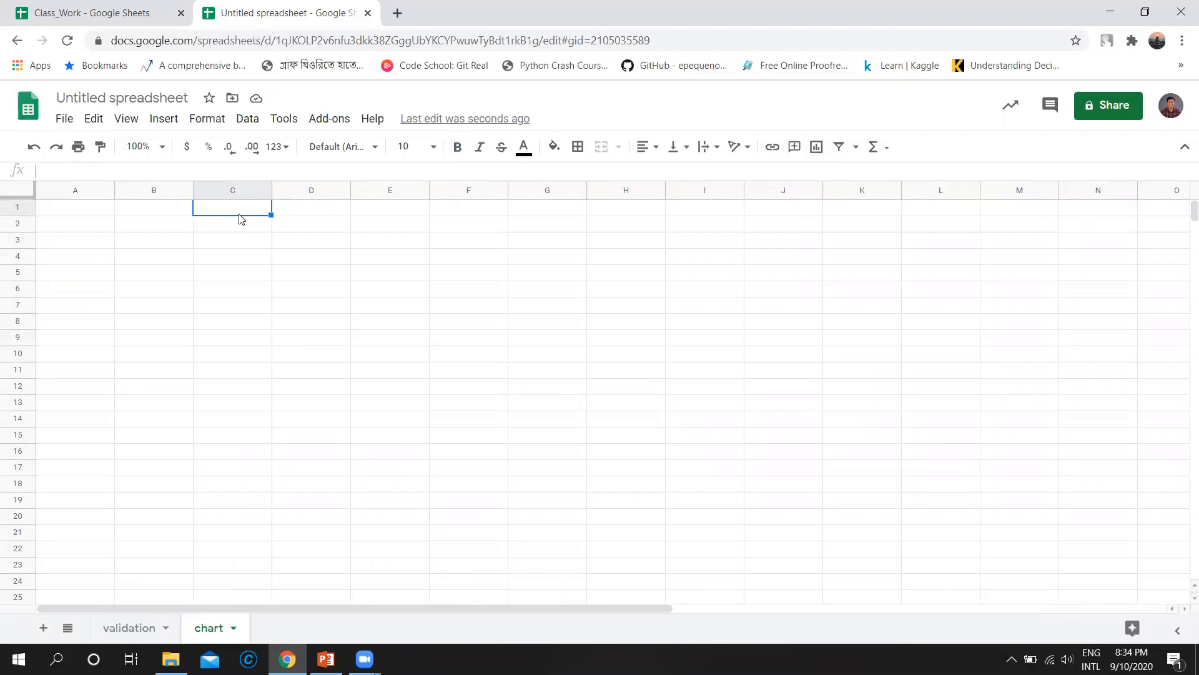
key(ctrl+v)
click(458, 317)
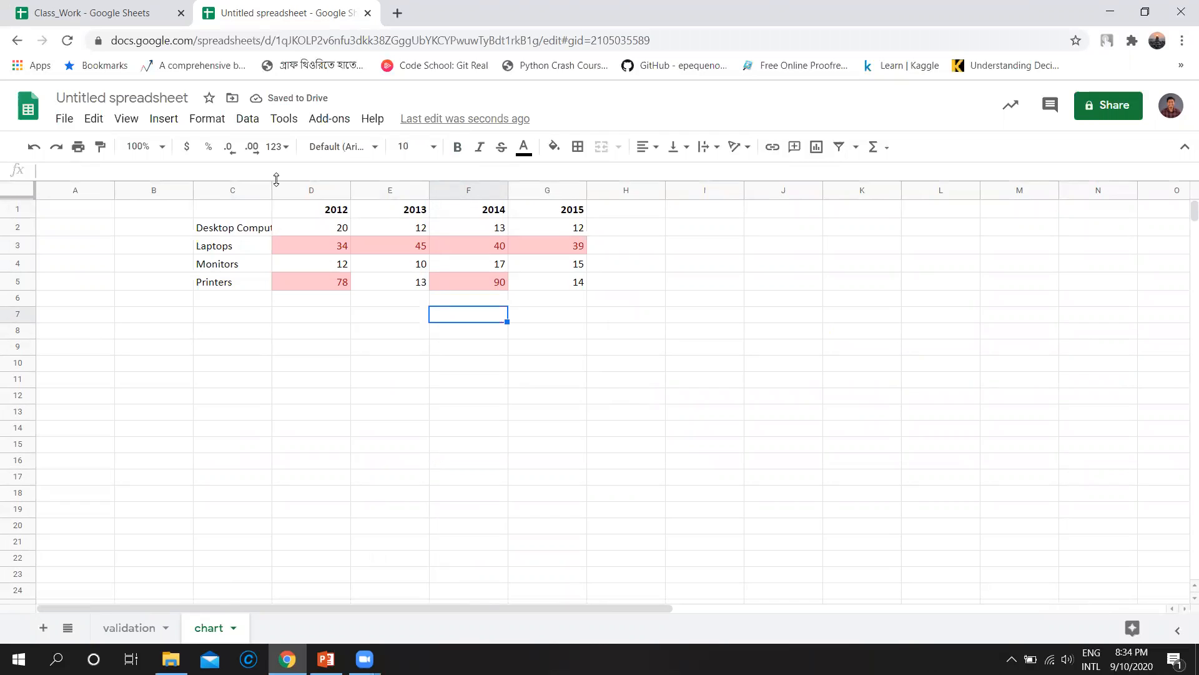
drag(270, 185, 293, 184)
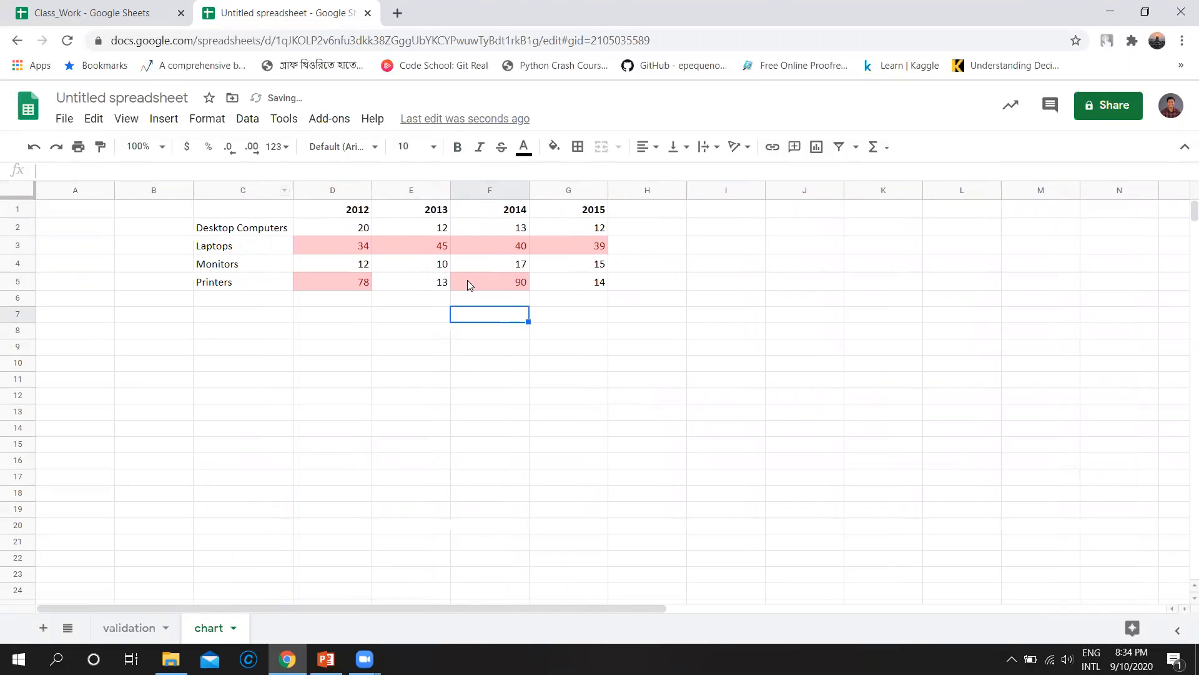
click(619, 347)
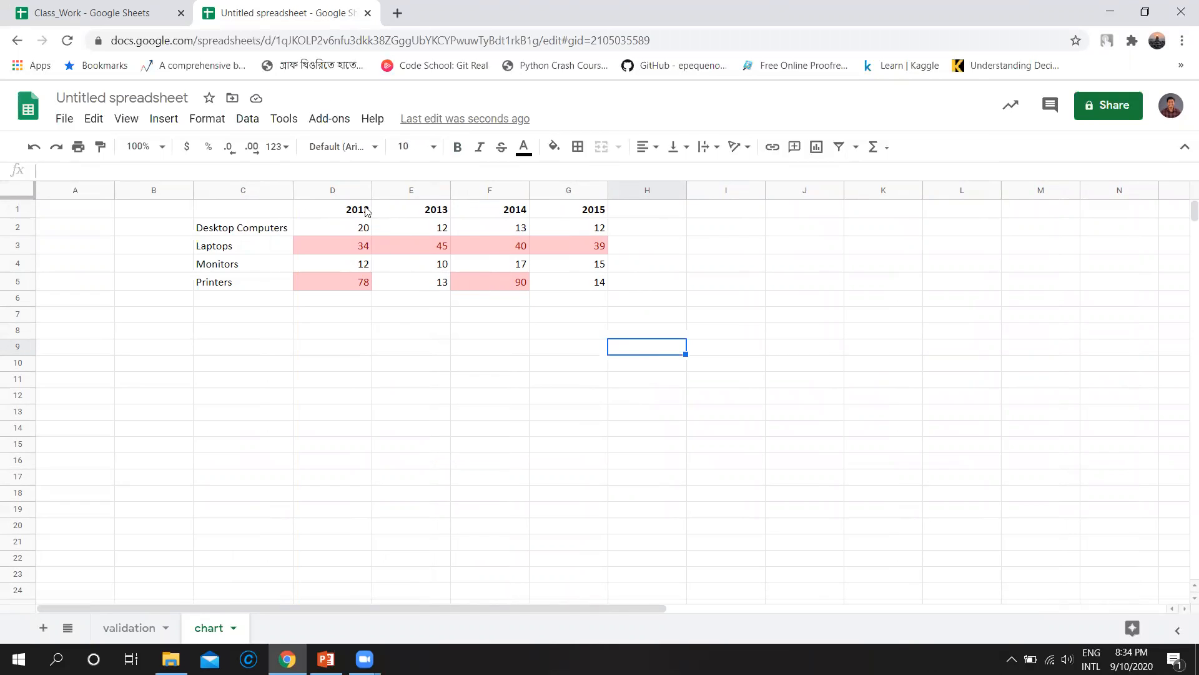
Examine how the sales figures in the table relate to each product row and year column
click(356, 227)
click(265, 227)
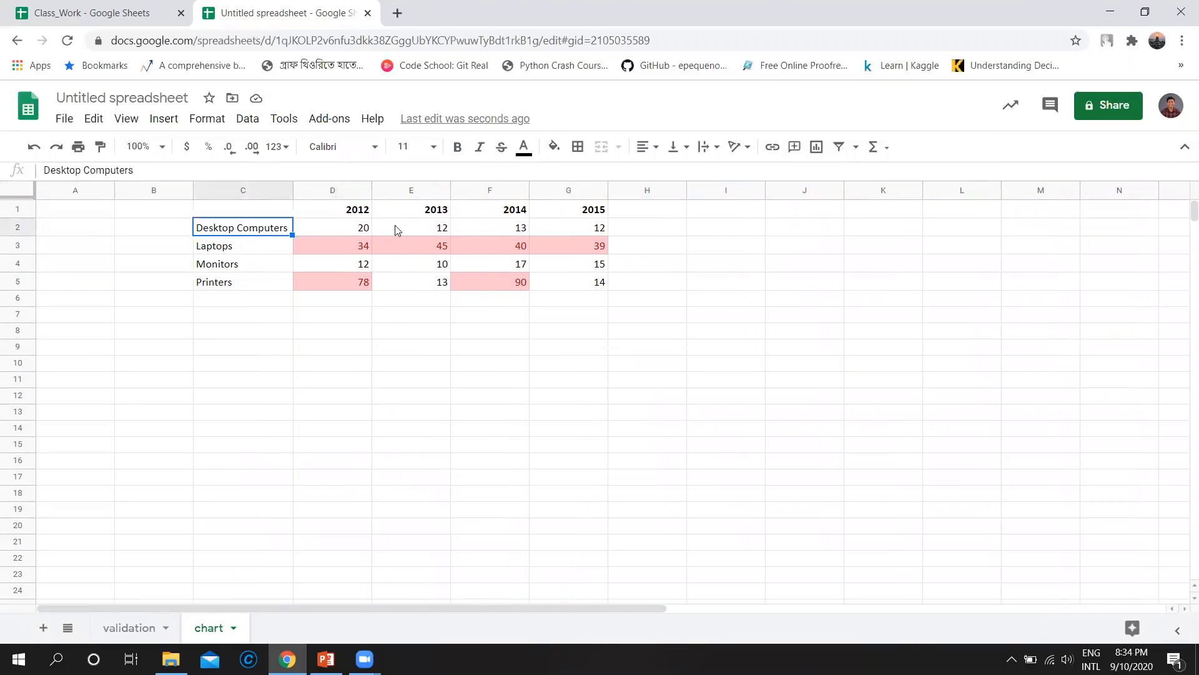
click(437, 232)
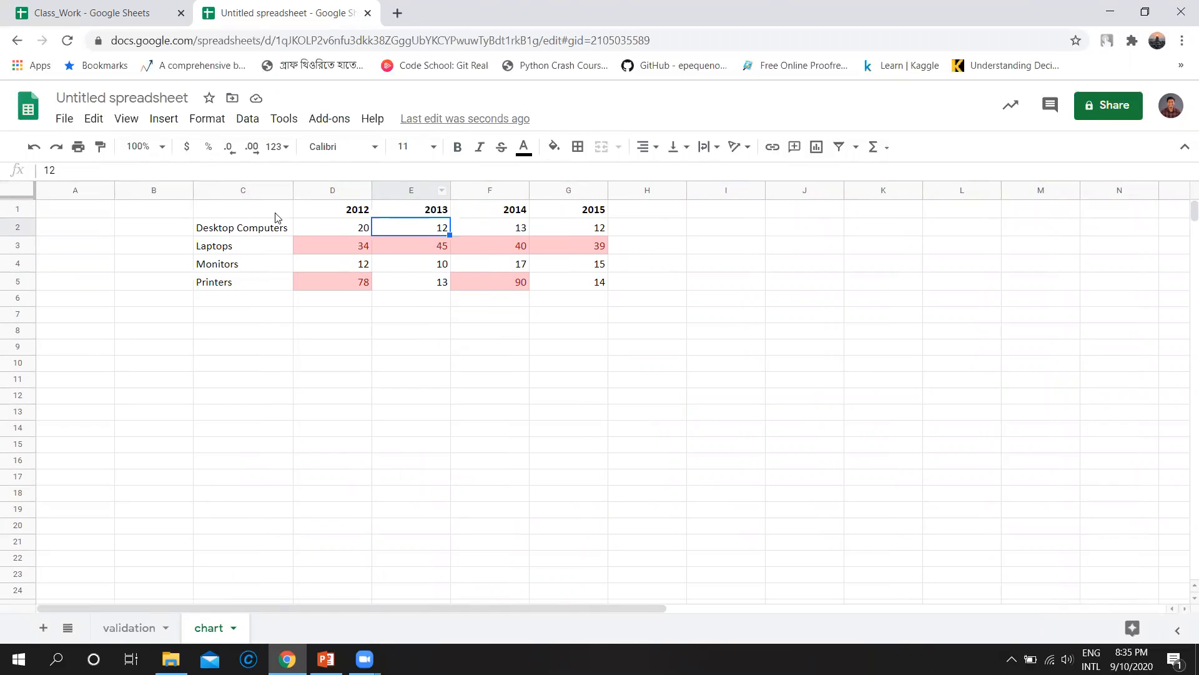
click(596, 247)
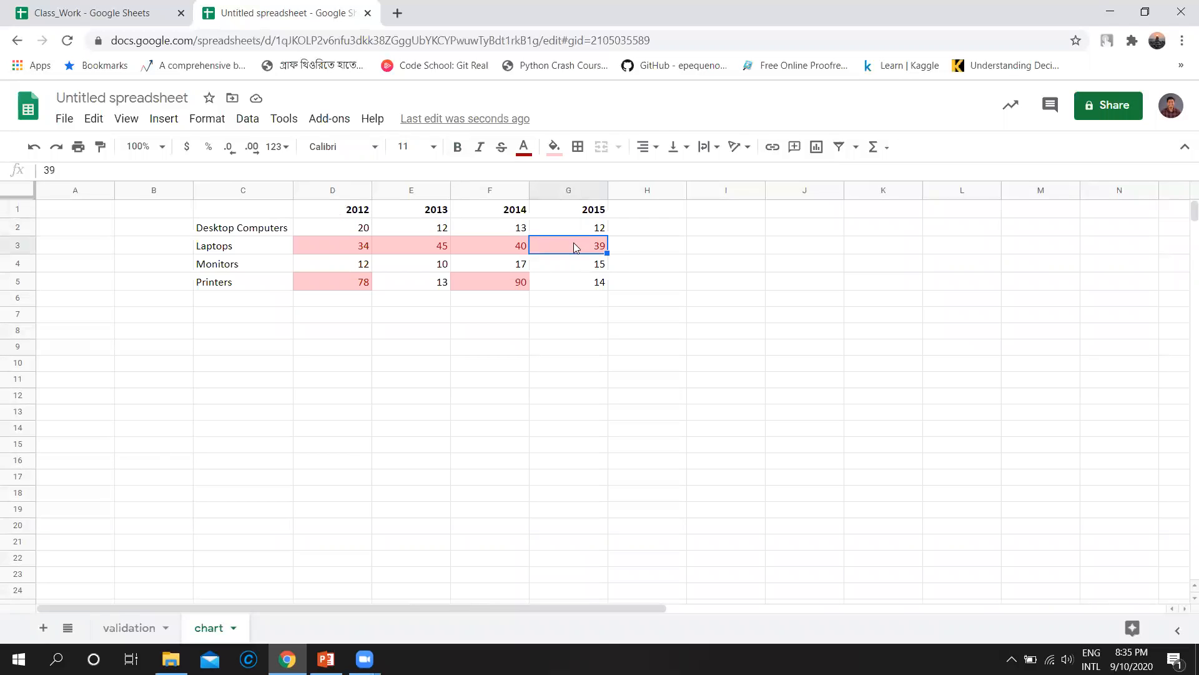
click(216, 245)
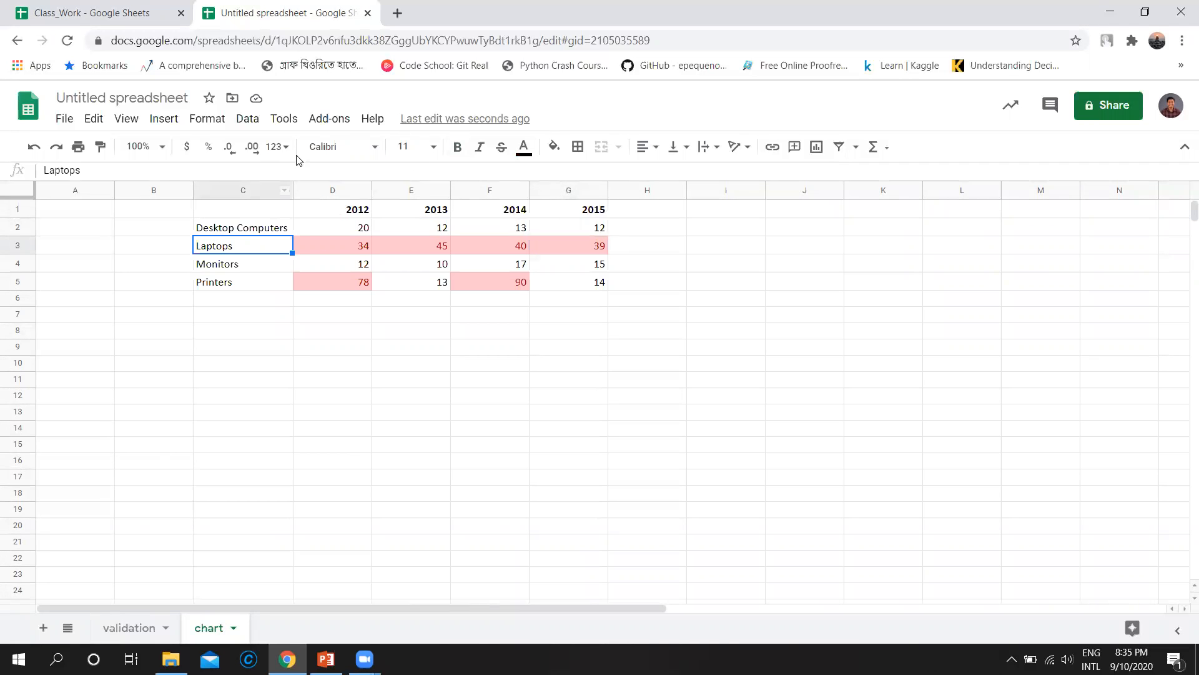
click(509, 216)
click(503, 279)
click(244, 281)
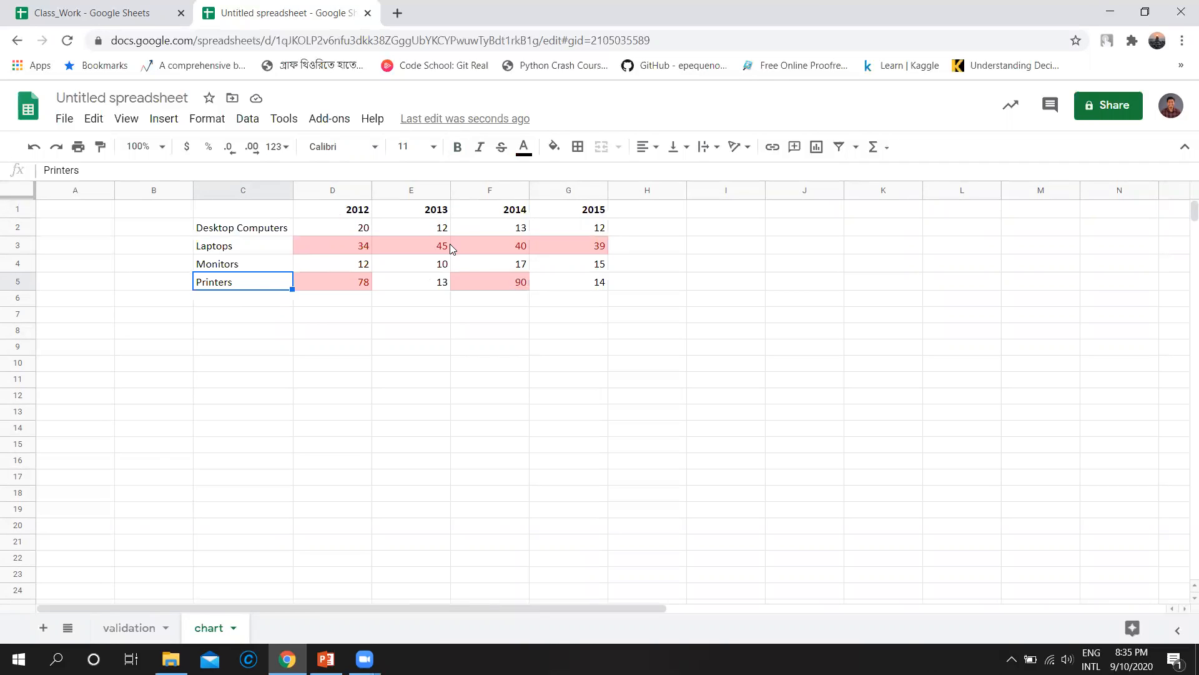
click(243, 211)
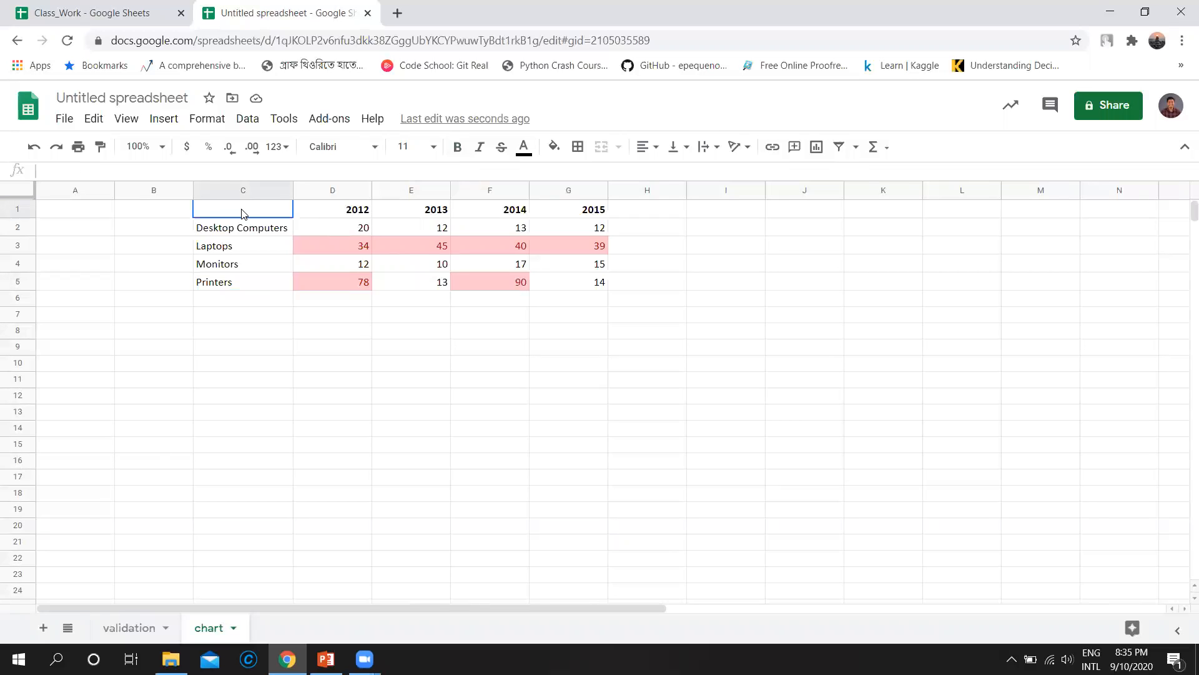
click(273, 238)
click(254, 211)
drag(273, 238, 583, 292)
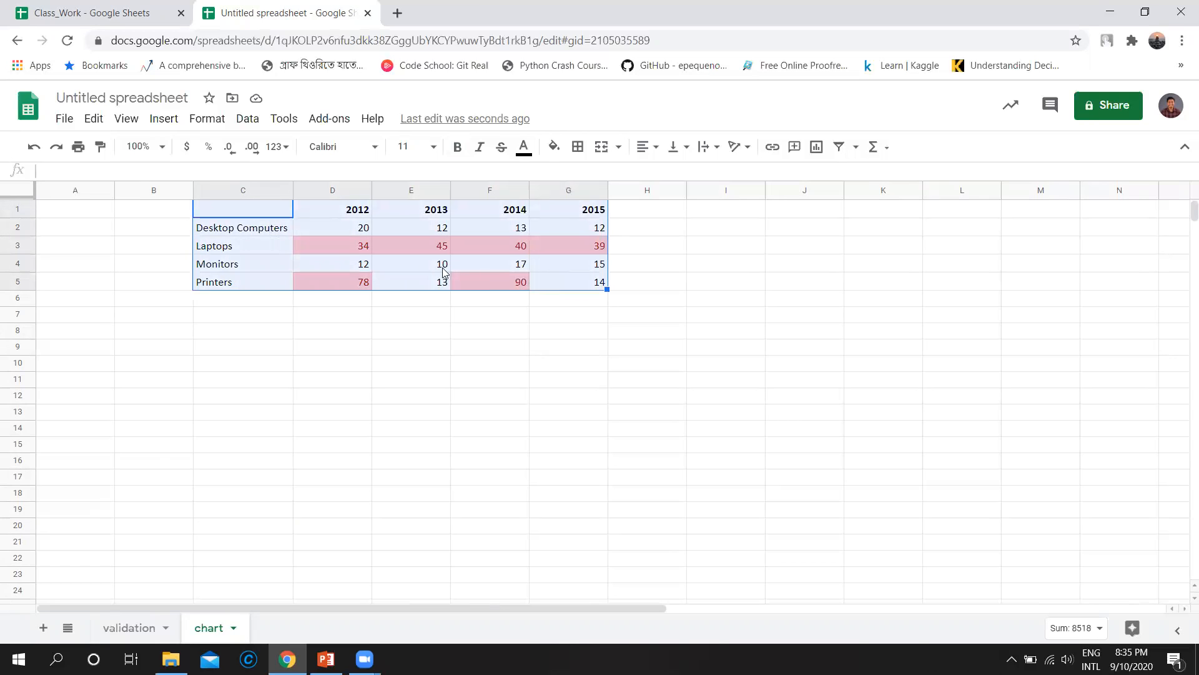
click(461, 237)
Insert a column chart from the whole sales table C1:G5 and move it just below the table
click(237, 209)
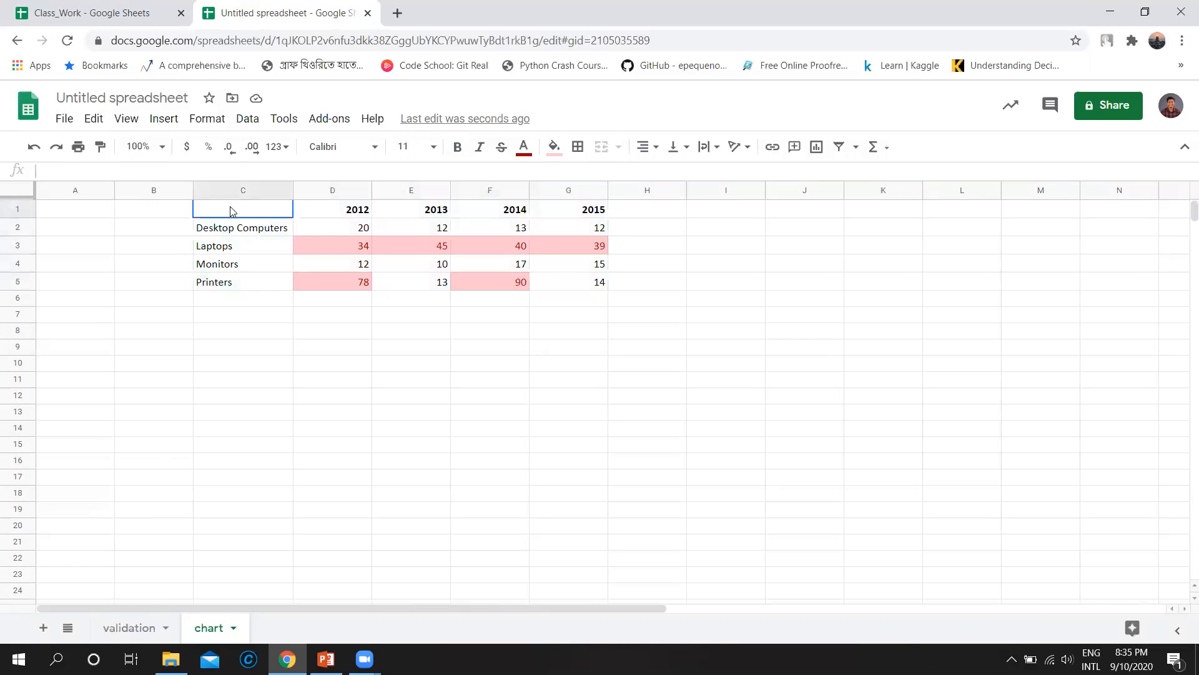
key(ctrl+a)
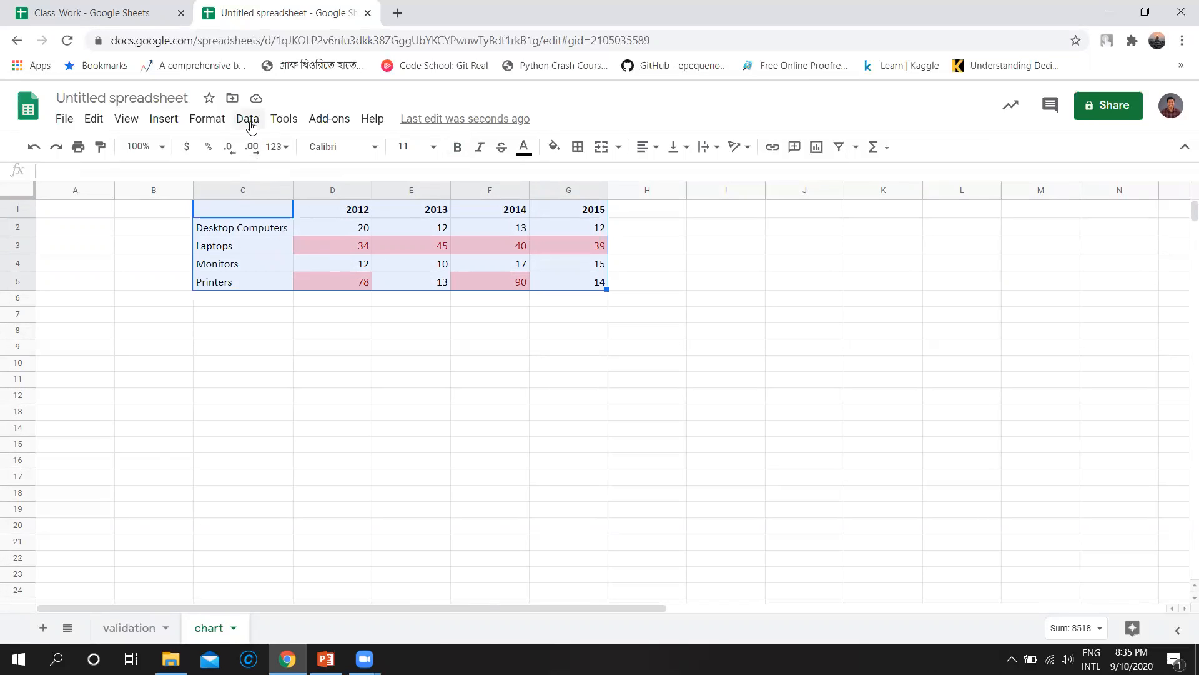
click(164, 118)
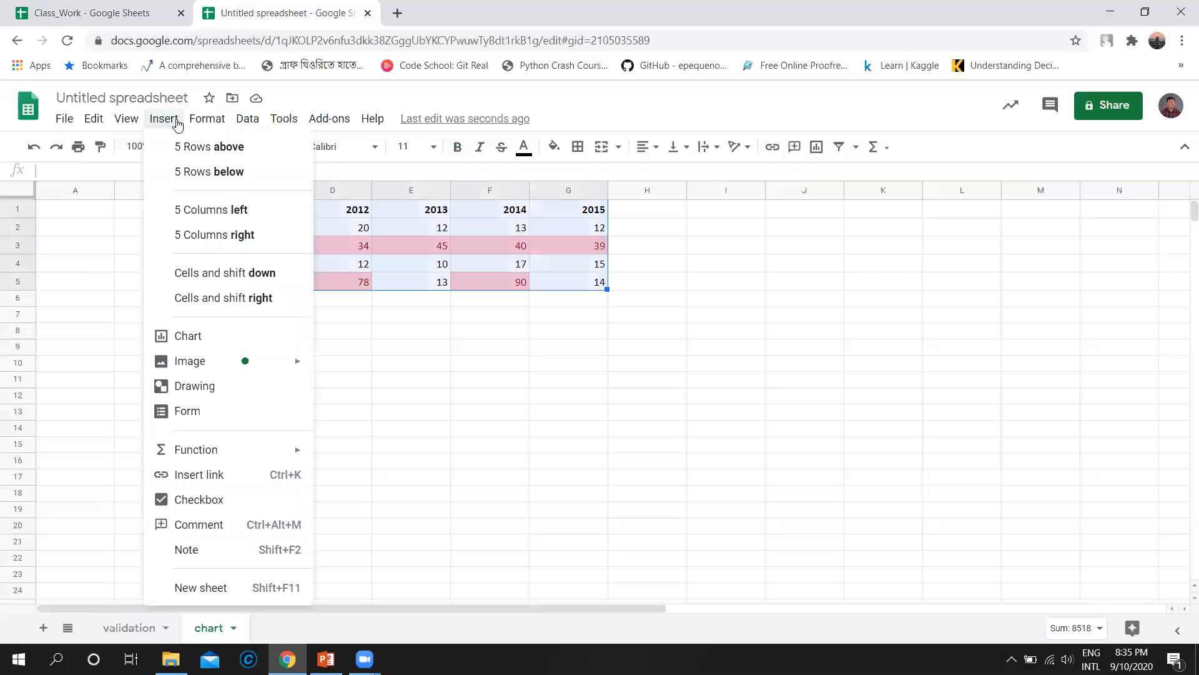
click(214, 342)
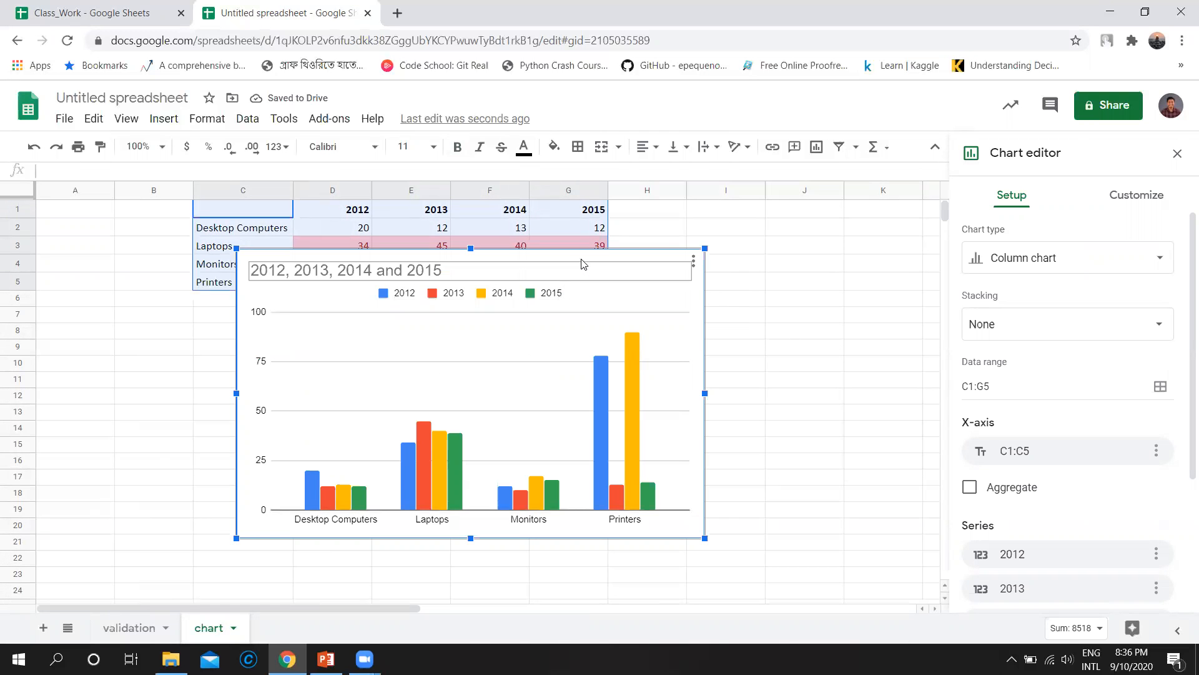
drag(581, 264, 595, 335)
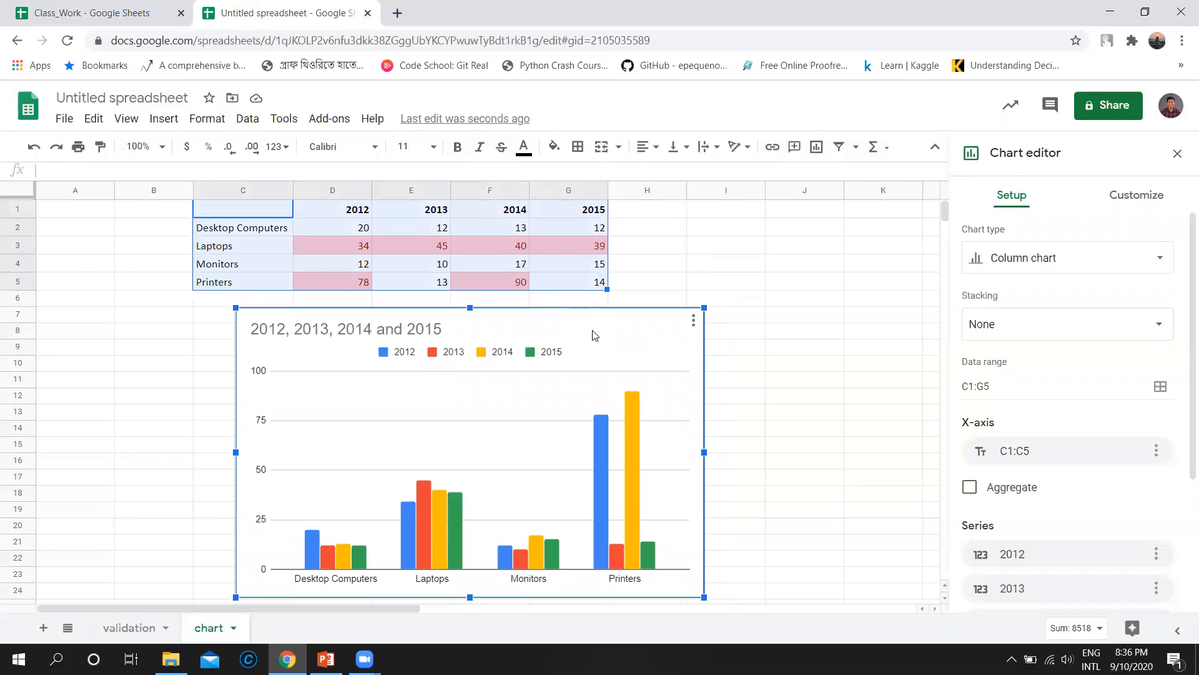
Shrink the column chart below the sales table in both width and height, leaving a small gap under the table
drag(704, 452, 644, 452)
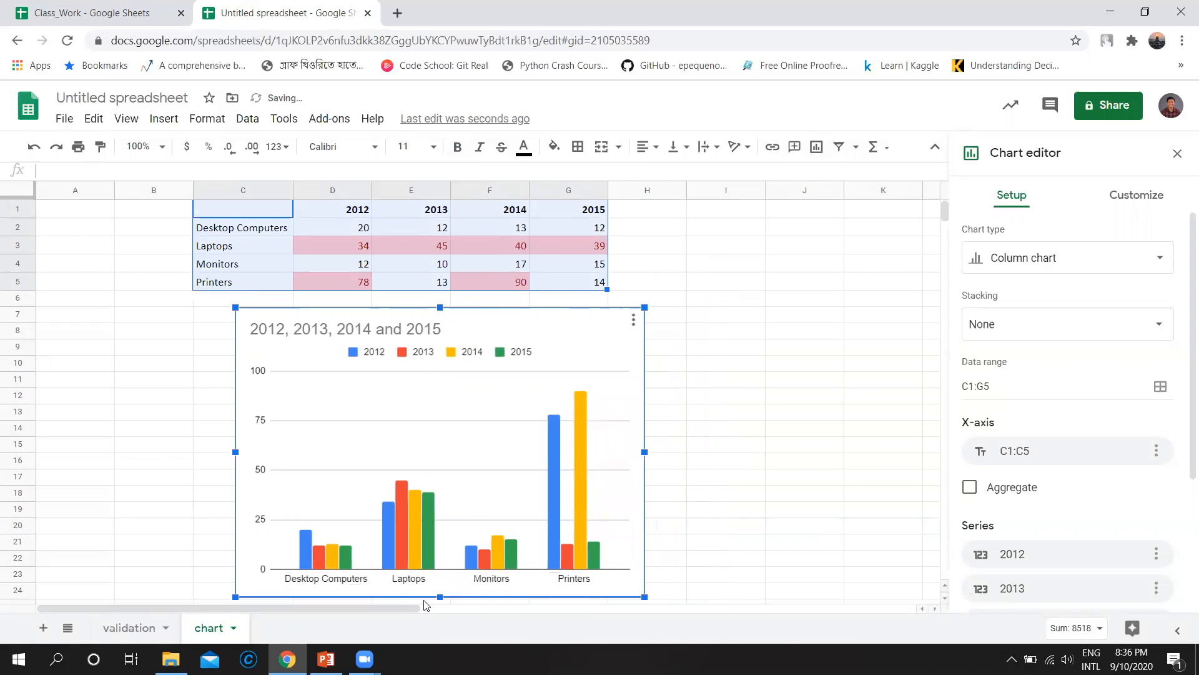
drag(439, 597, 439, 551)
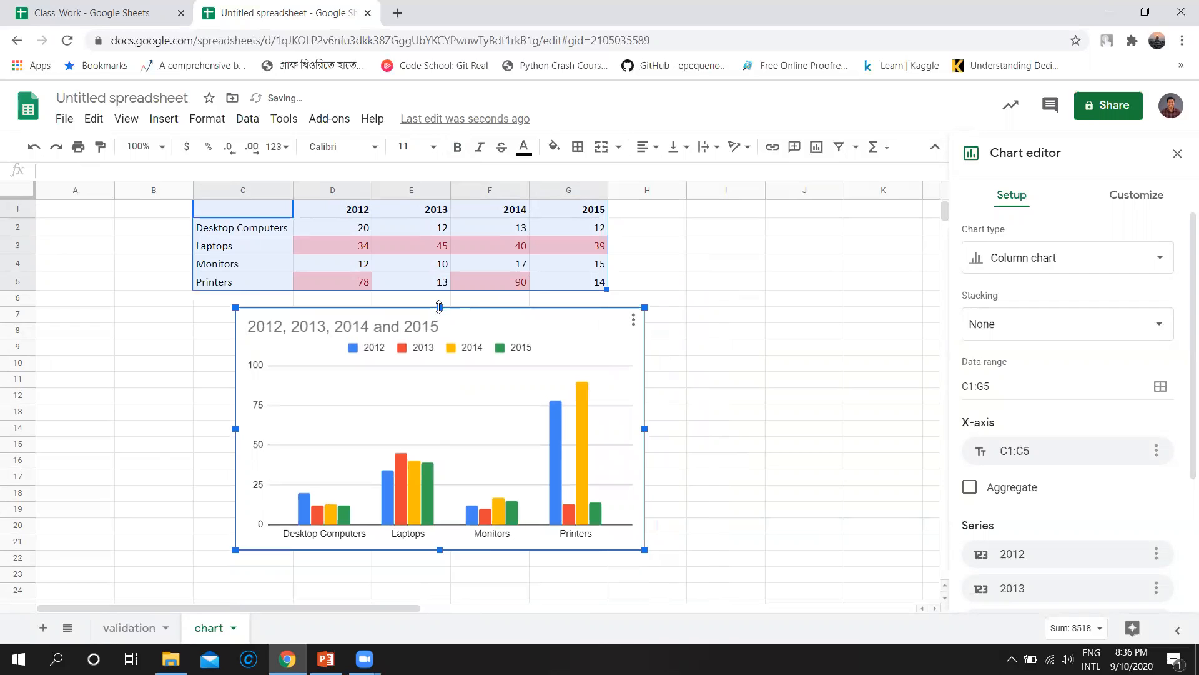
drag(440, 308, 440, 322)
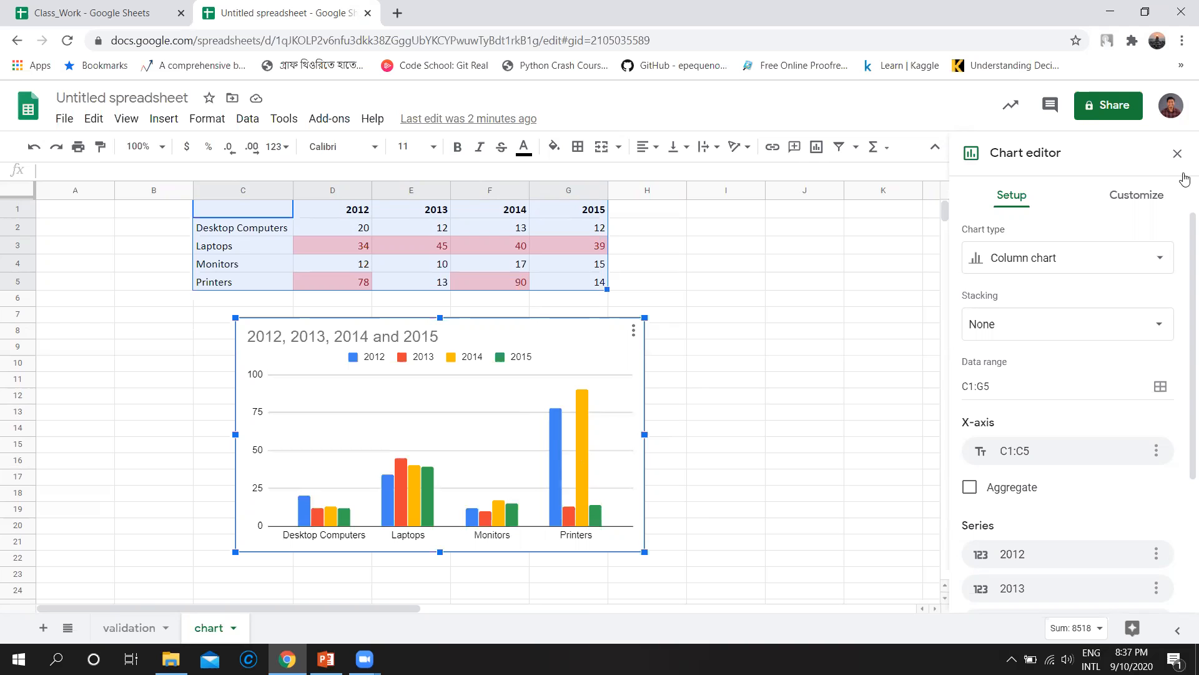
Close the chart editor, reopen it for the sales chart and review its data range, X-axis and series settings
click(1177, 153)
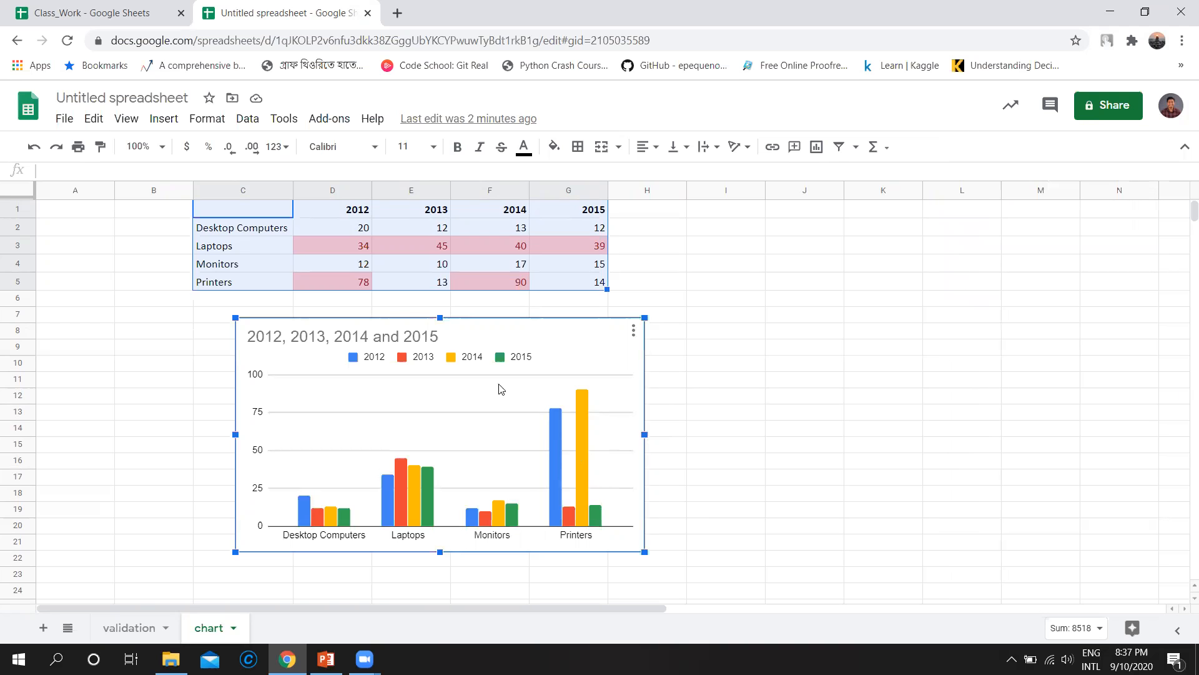
click(634, 330)
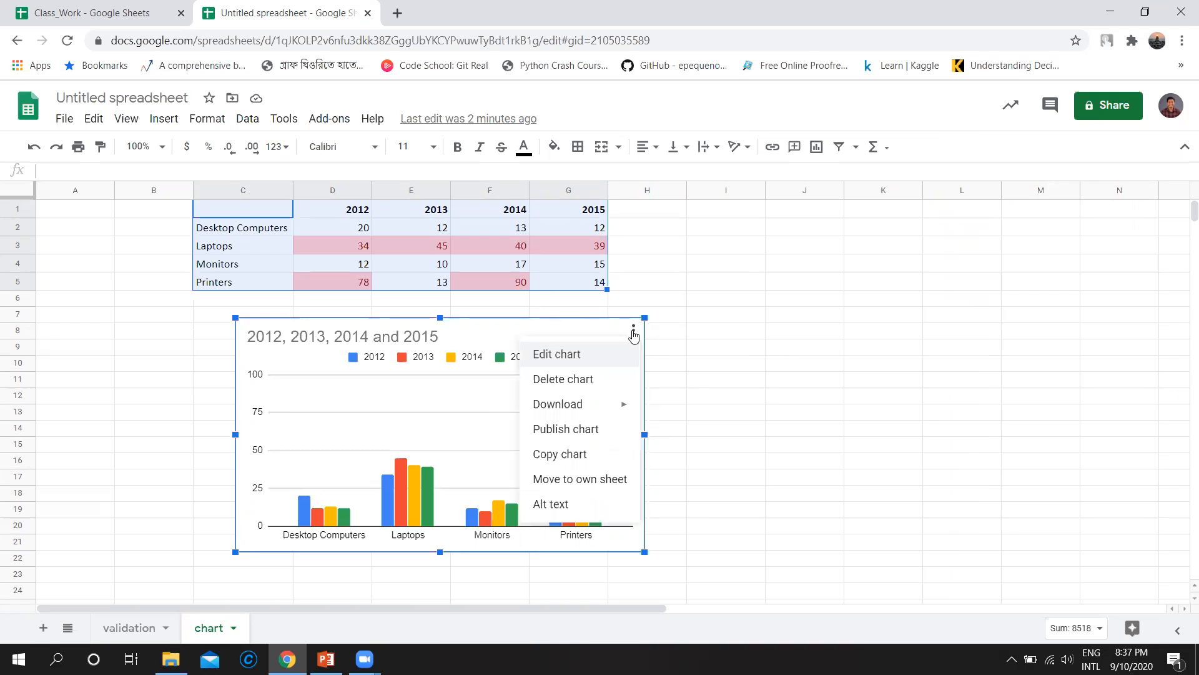
click(602, 353)
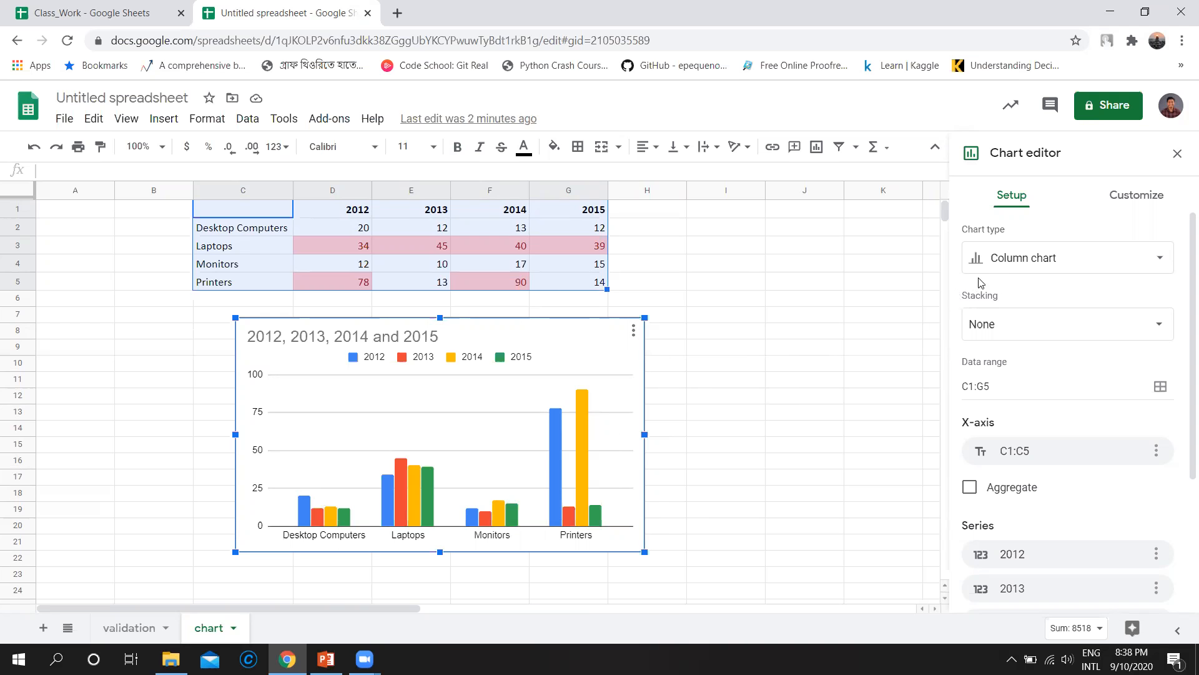
scroll(1063, 430, down, 3)
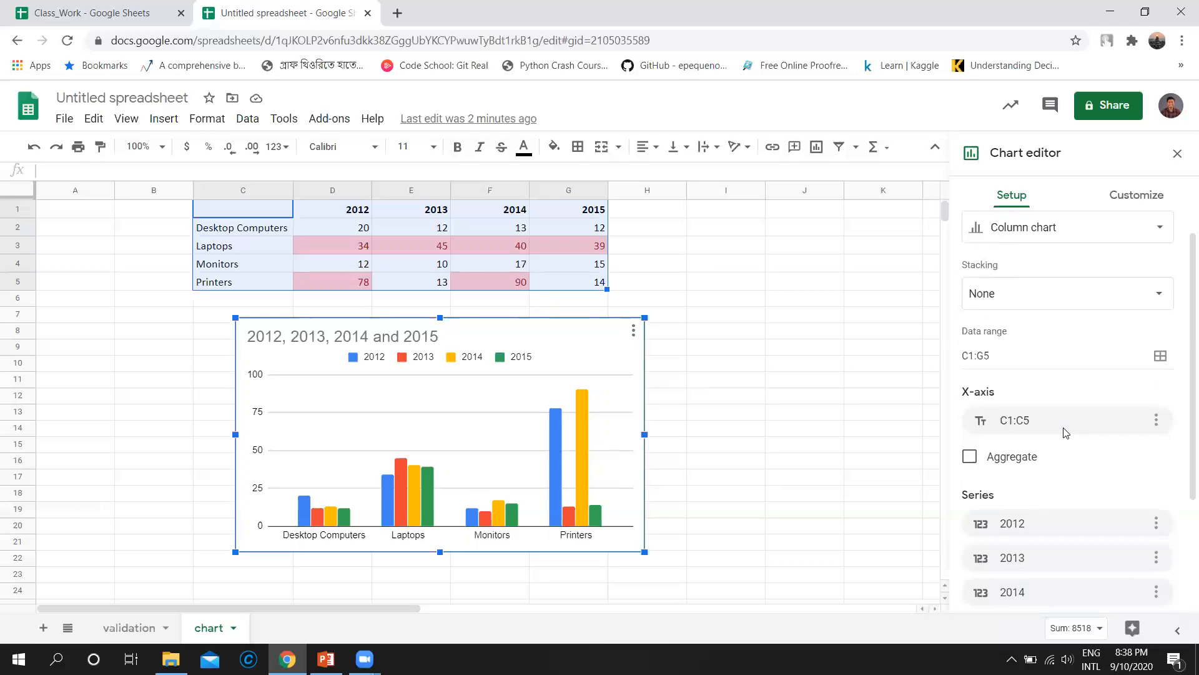
scroll(1064, 431, up, 5)
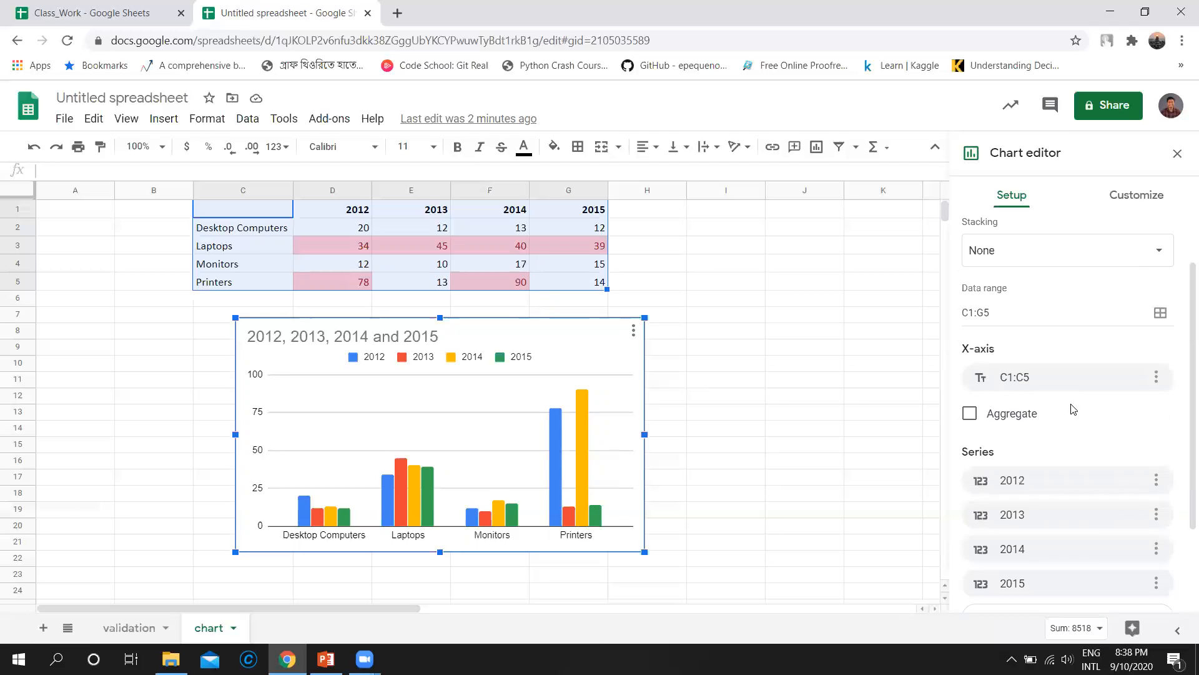
Replace the chart title text with "Sales Data"
click(1141, 197)
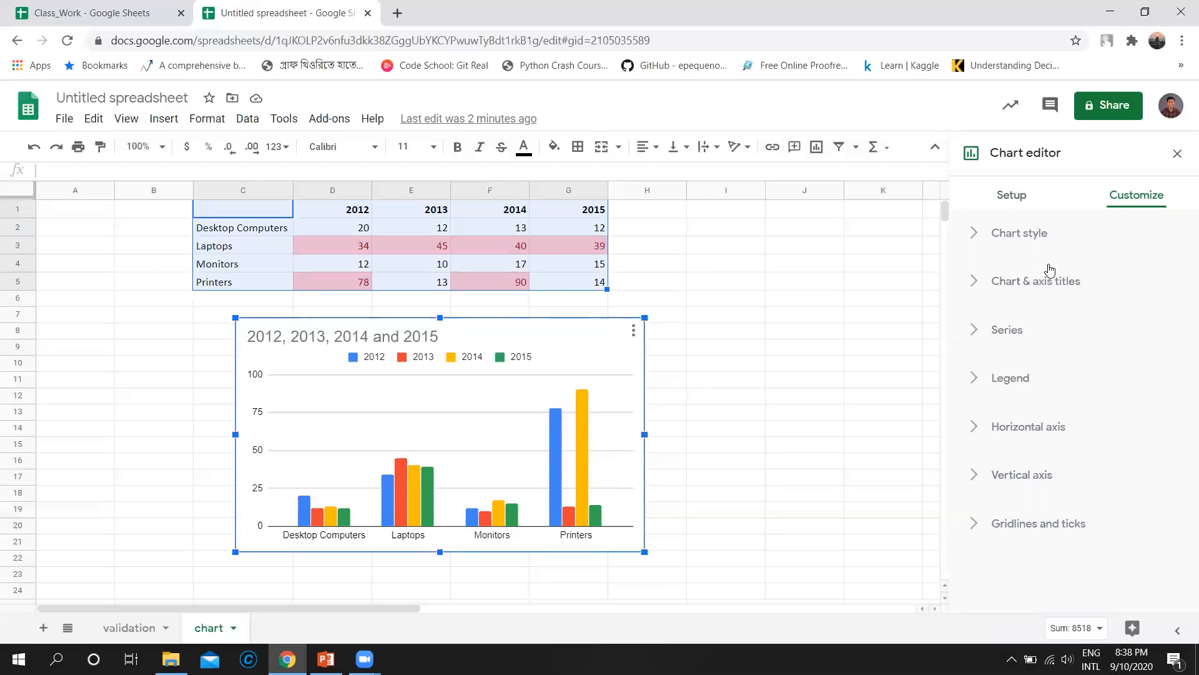
click(1052, 289)
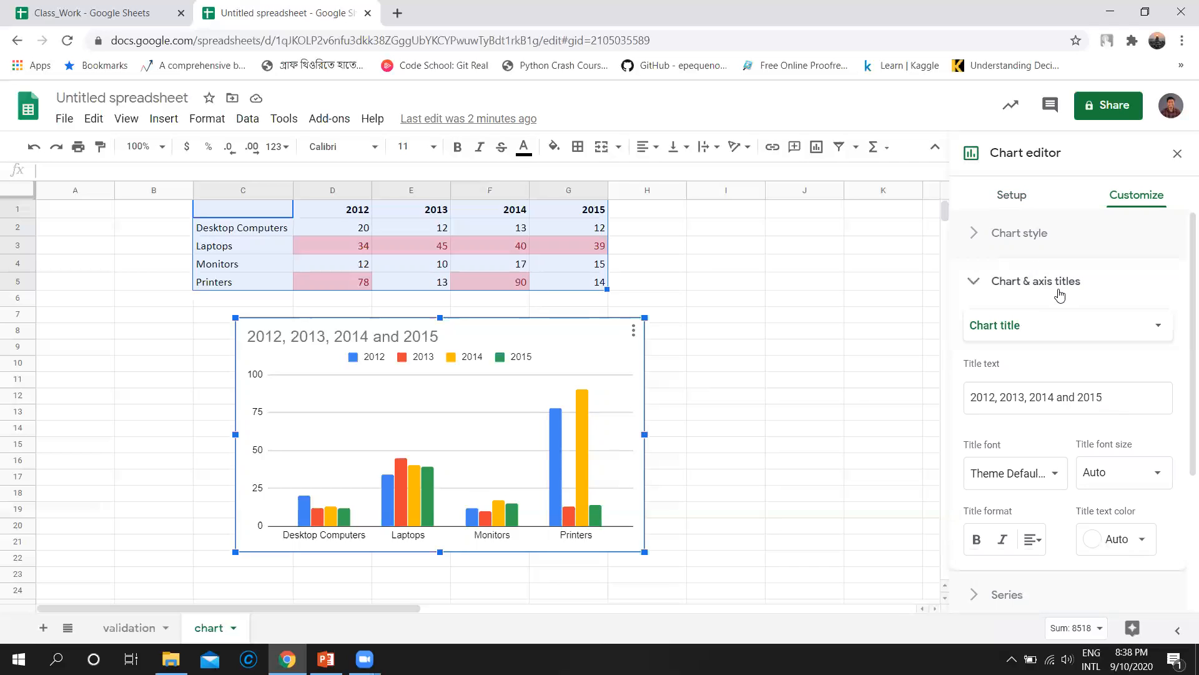
click(1109, 328)
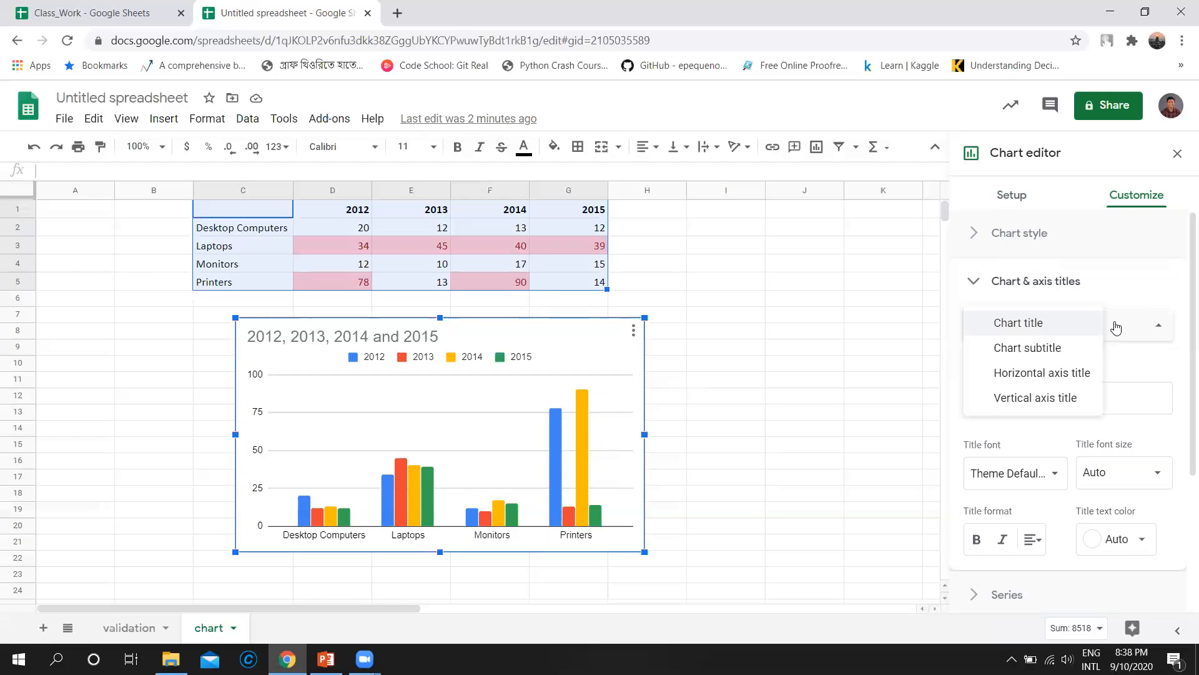
click(1065, 325)
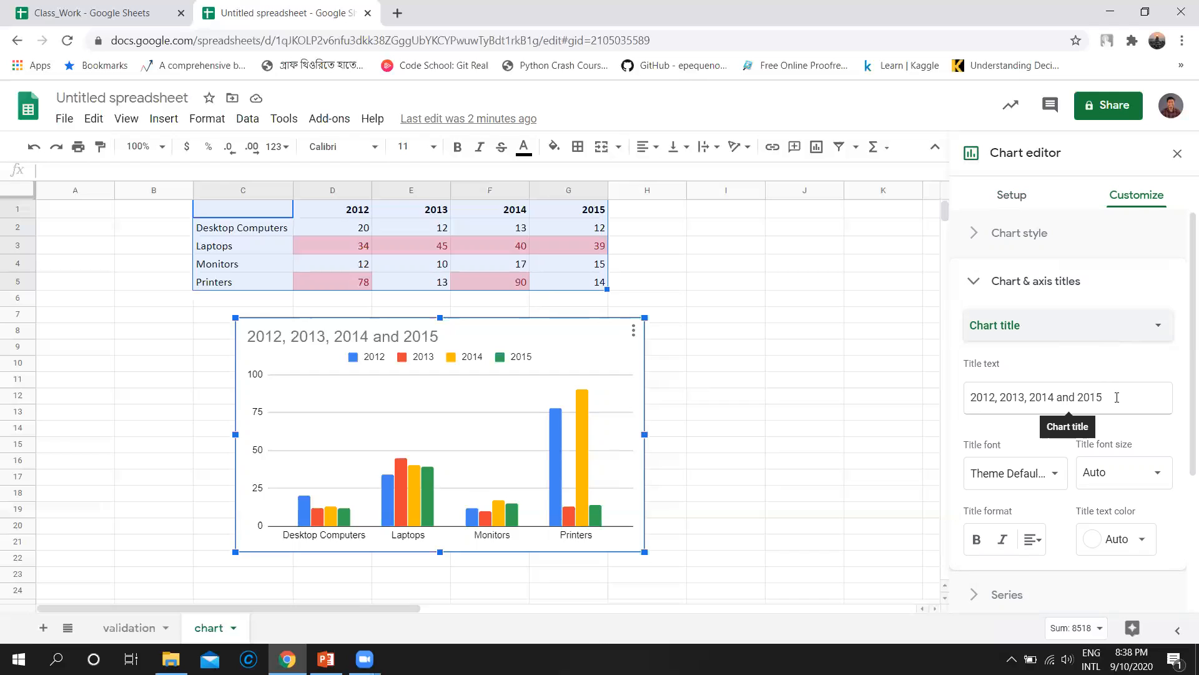
drag(1117, 397, 935, 397)
key(BackSpace)
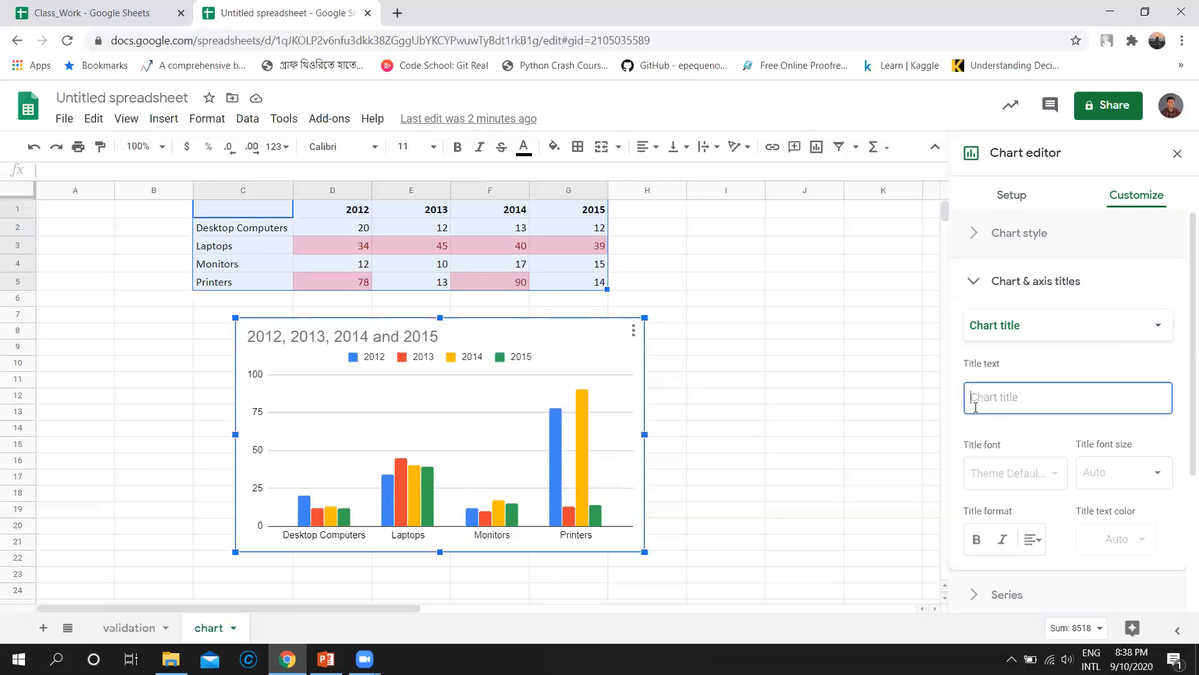
text(Sales Data)
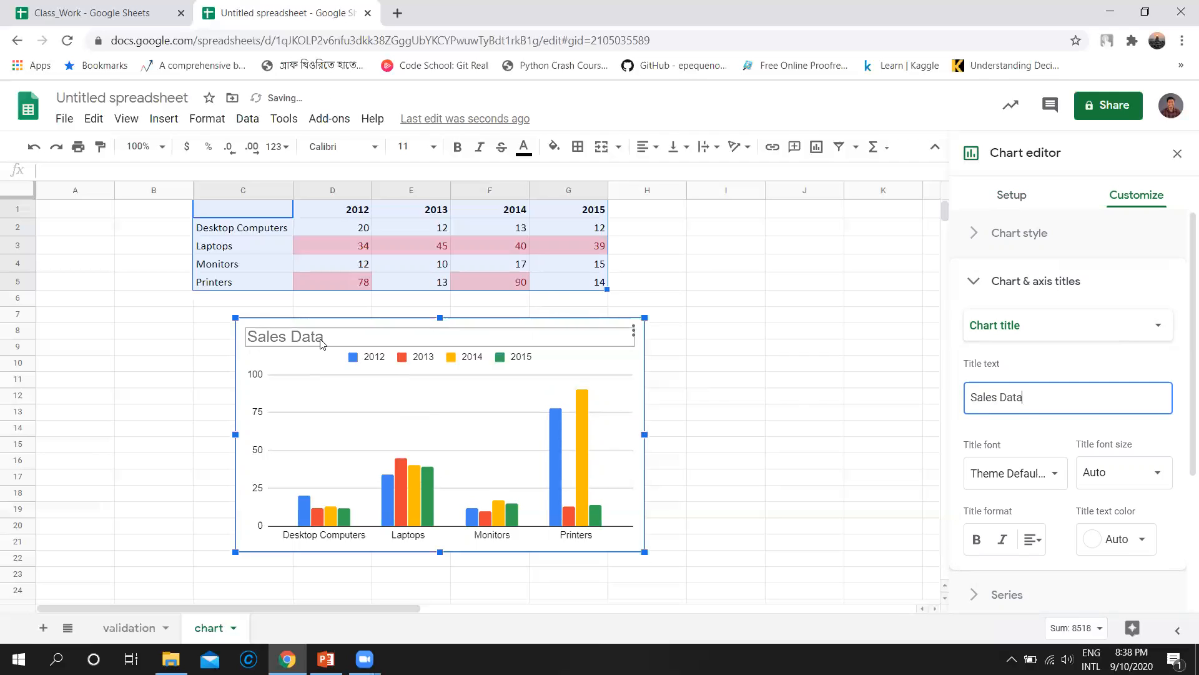
Format the Sales Data chart title in font size 16, bold and red
scroll(1105, 490, down, 1)
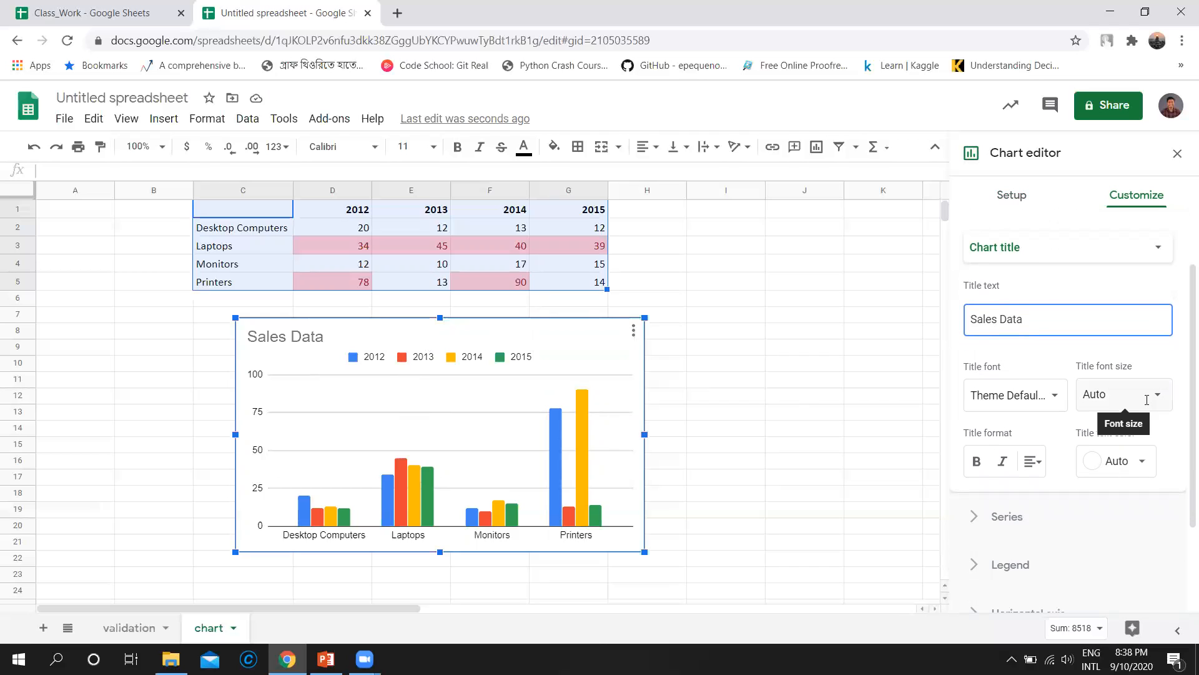
click(1166, 397)
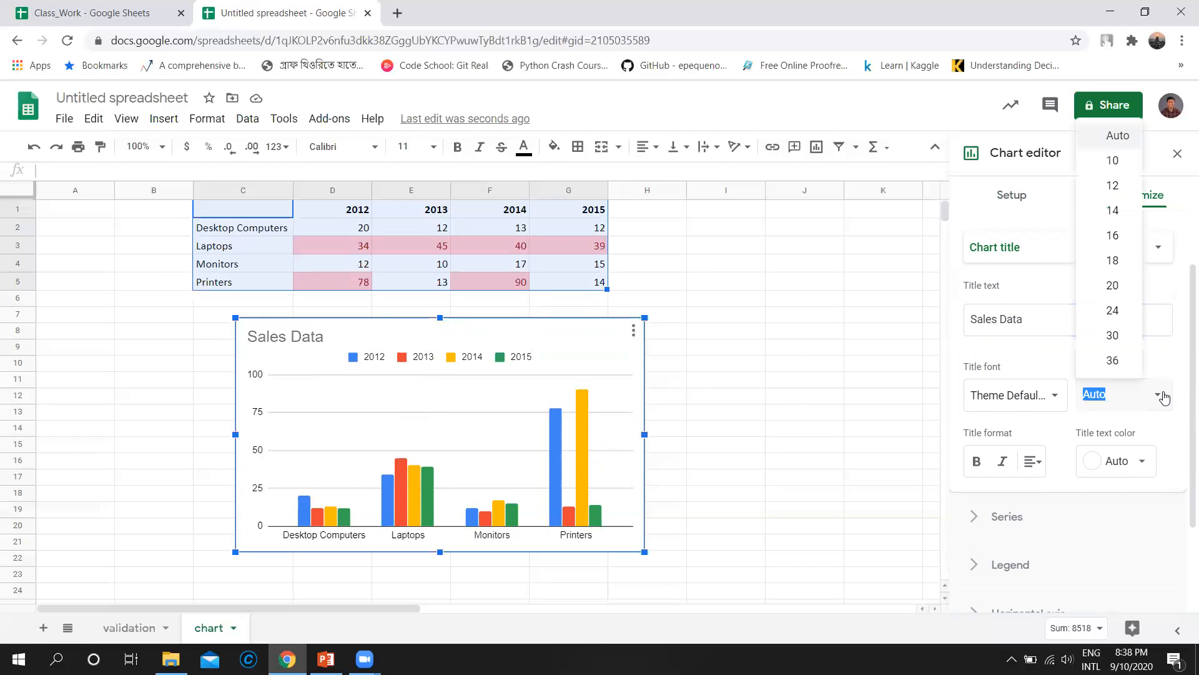
click(1121, 215)
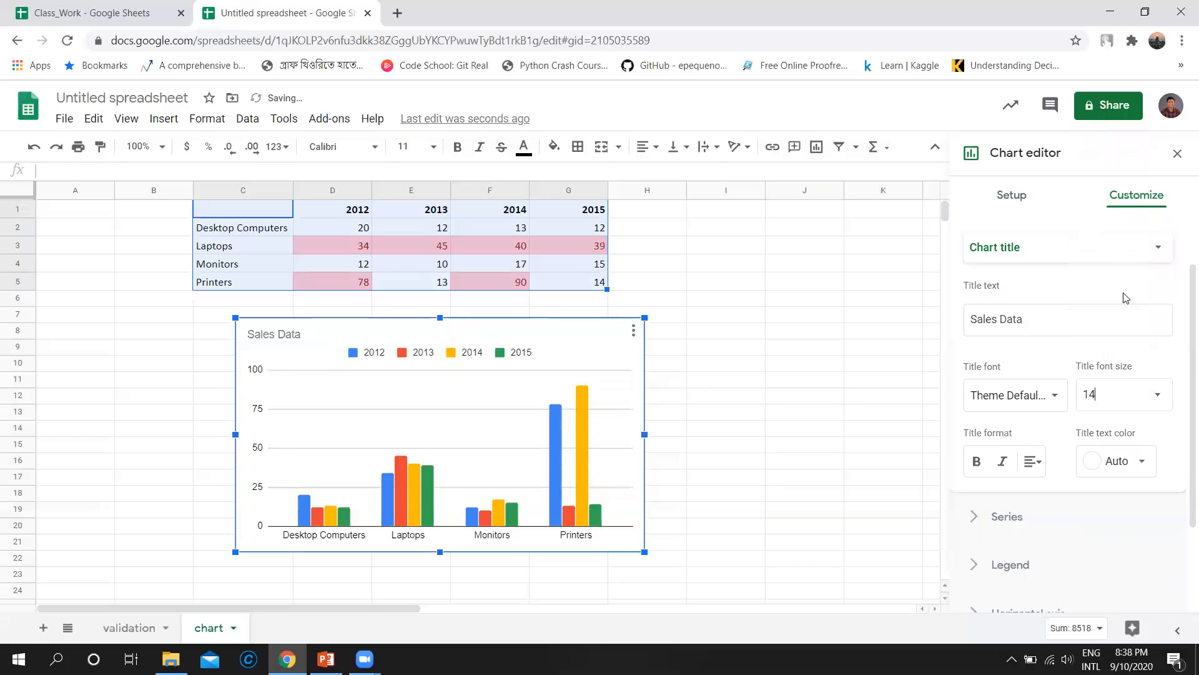
click(1151, 396)
click(1115, 244)
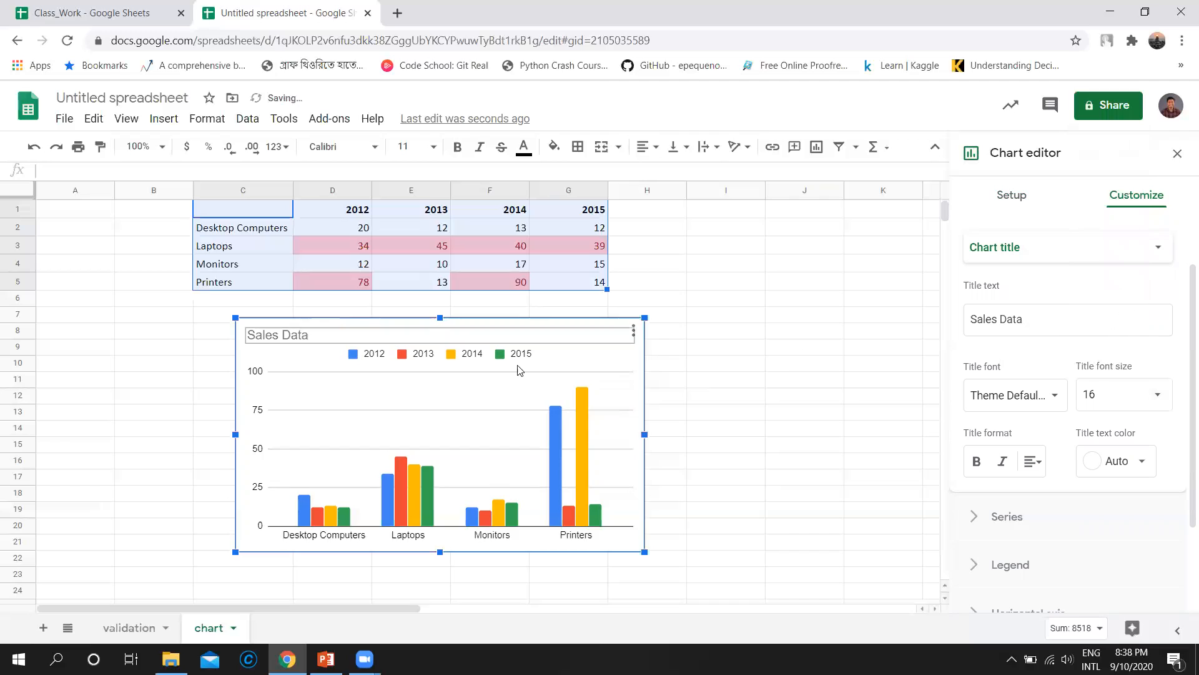
click(977, 468)
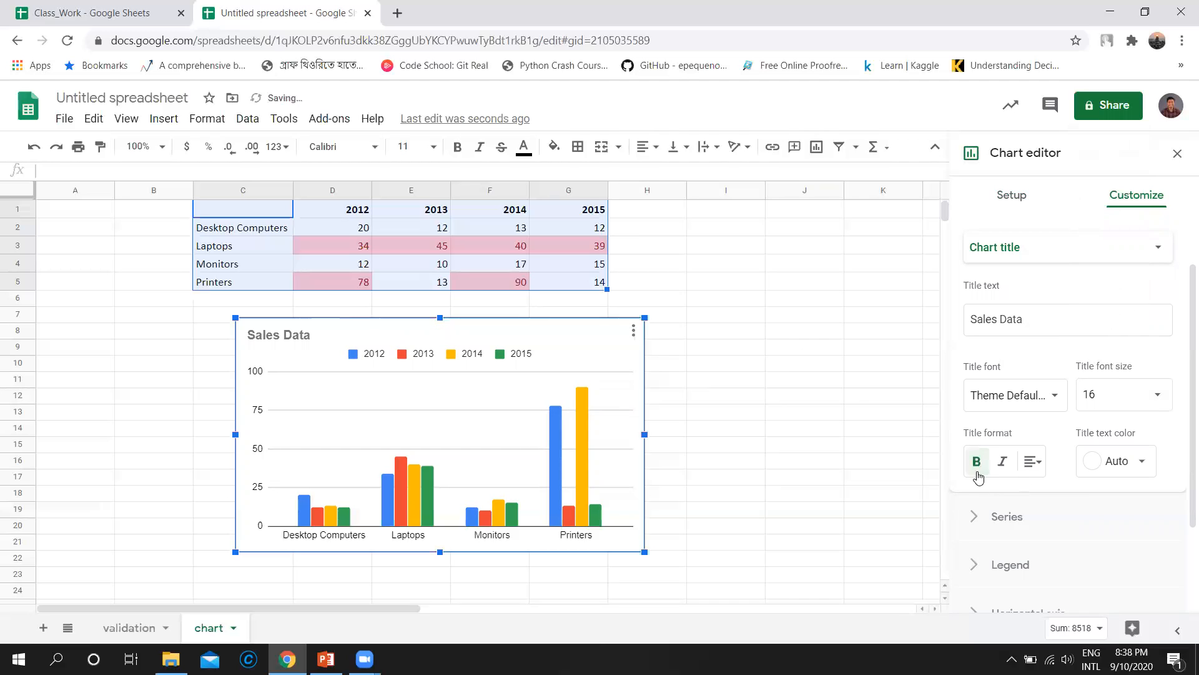
click(1142, 461)
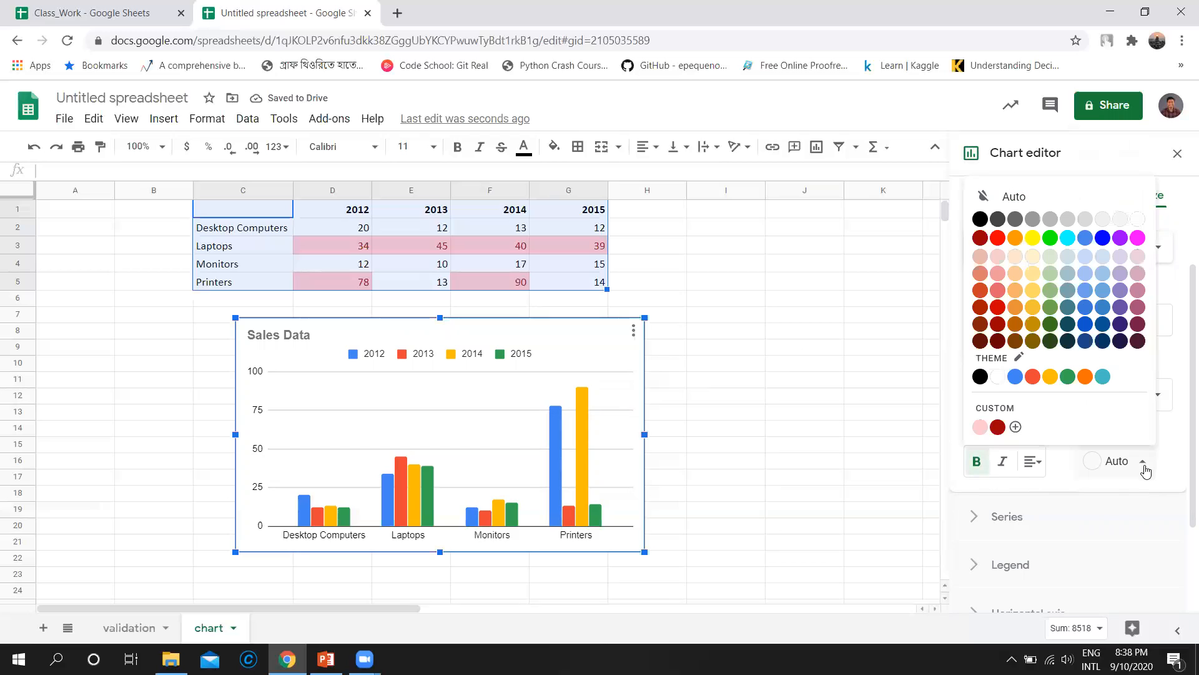
click(999, 238)
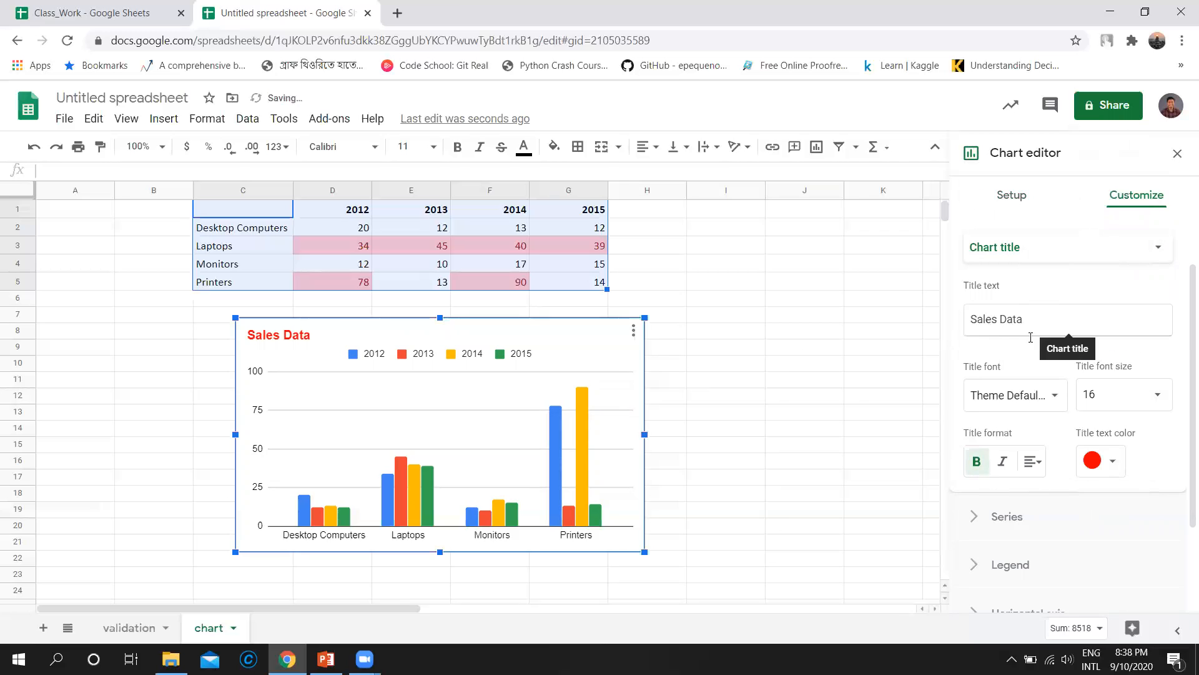
Try the chart subtitle "Sales data for 2012, 2013 2014 and 2015" and clear it again
click(1163, 250)
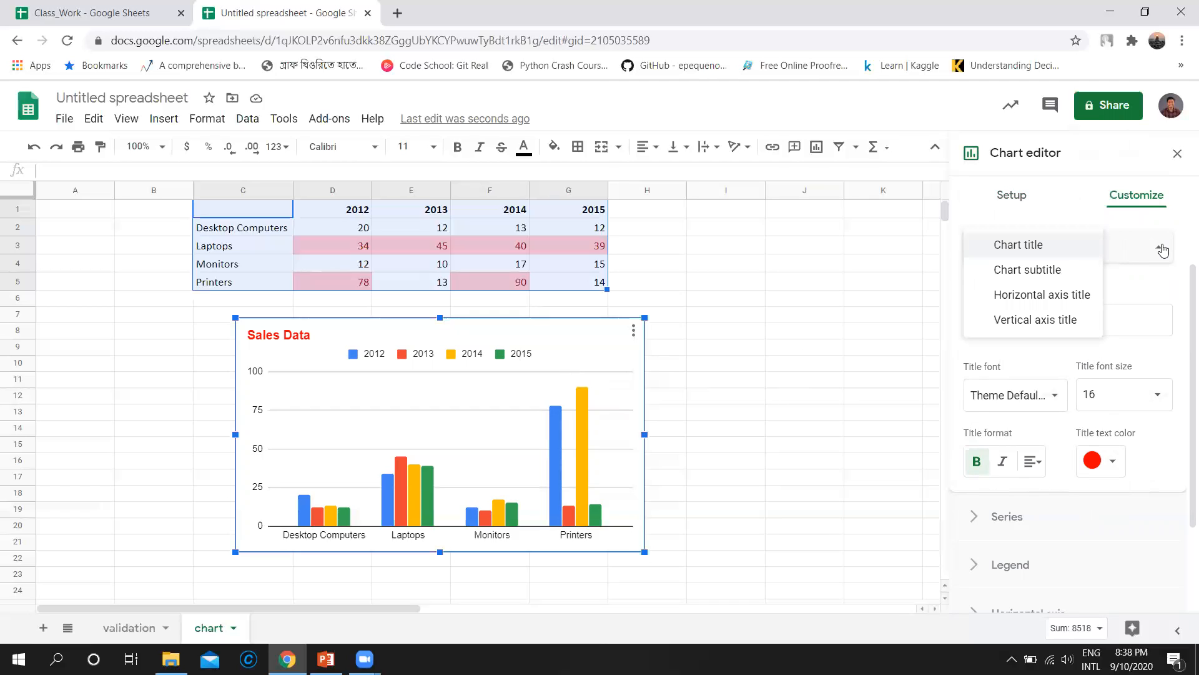
click(1047, 273)
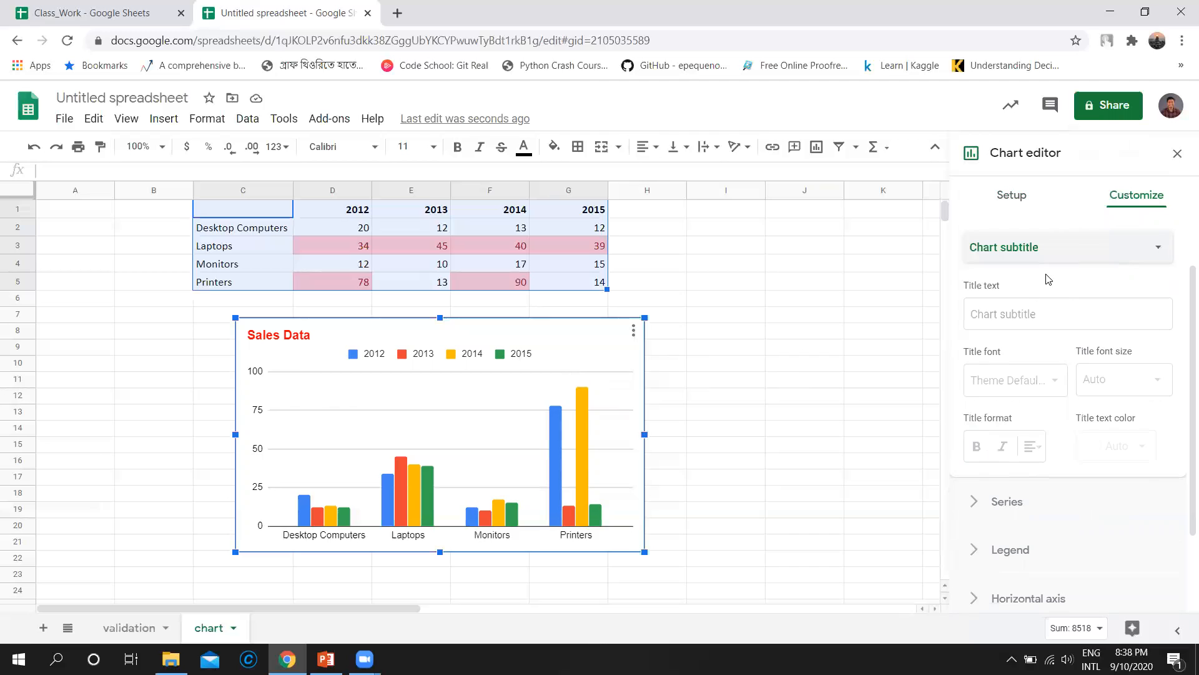
click(1051, 315)
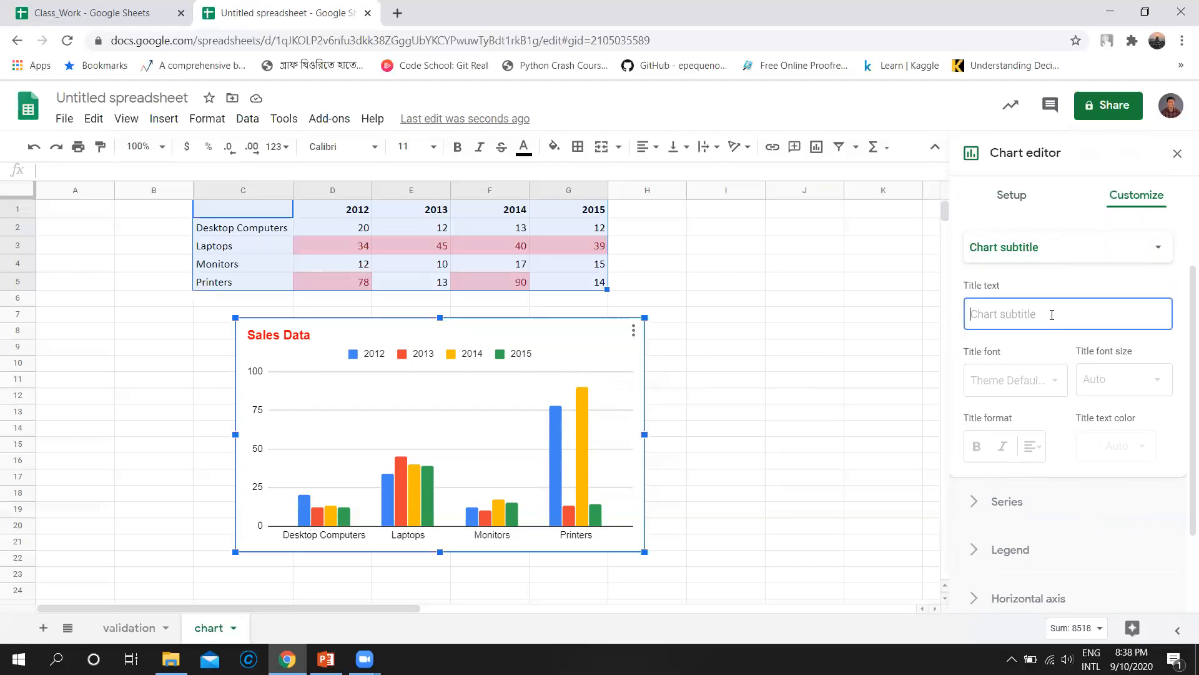
text(sales data)
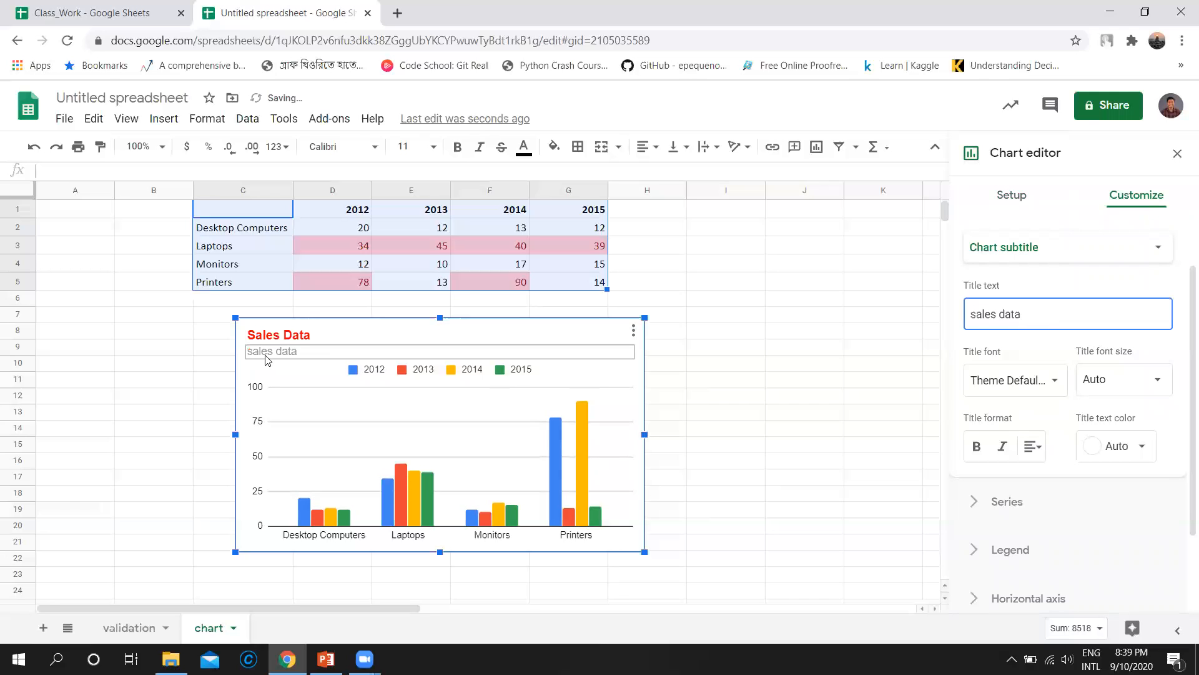
drag(1032, 322, 879, 325)
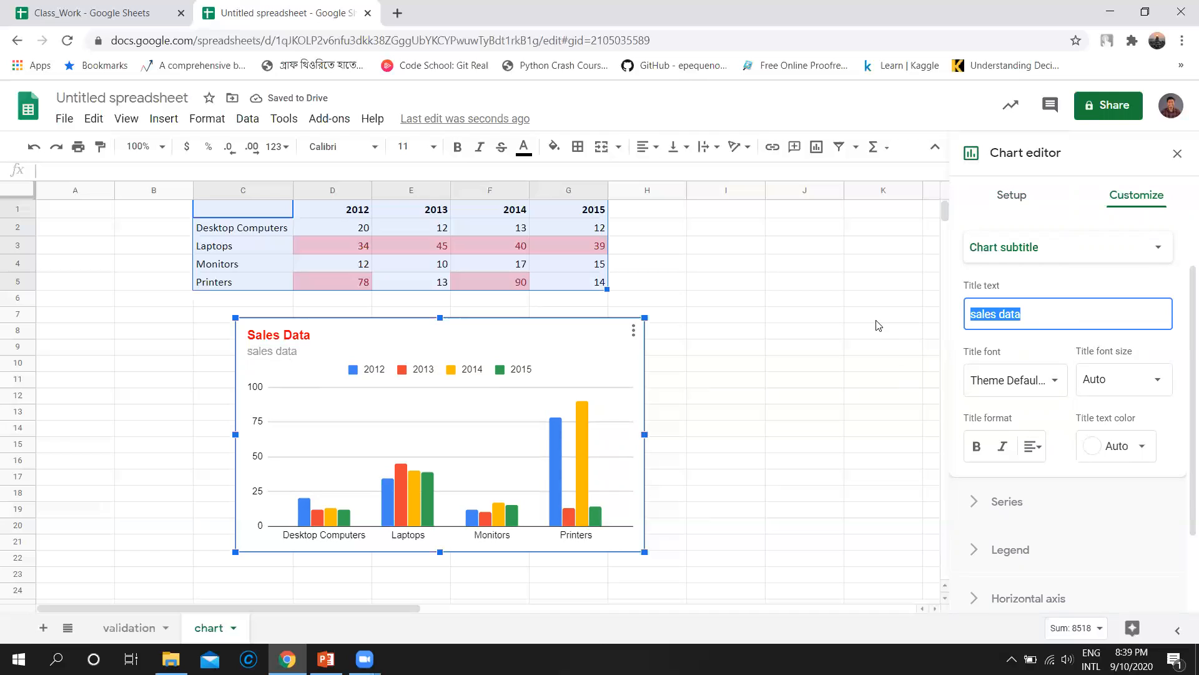
key(BackSpace)
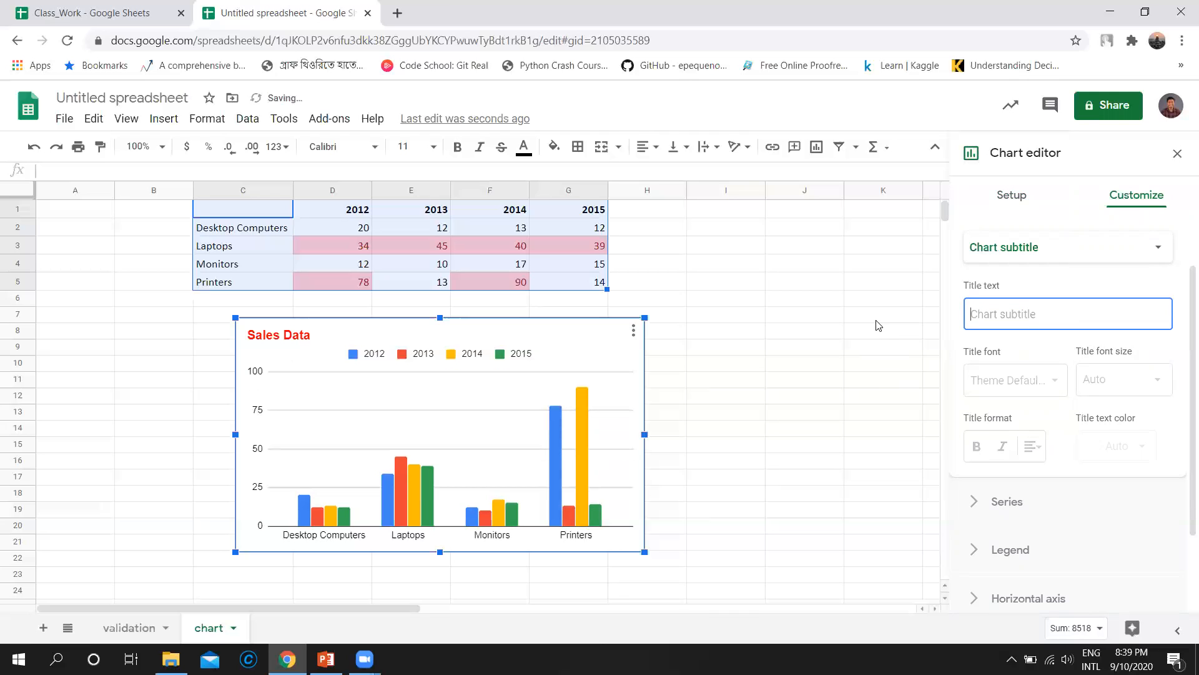
text(Sales data)
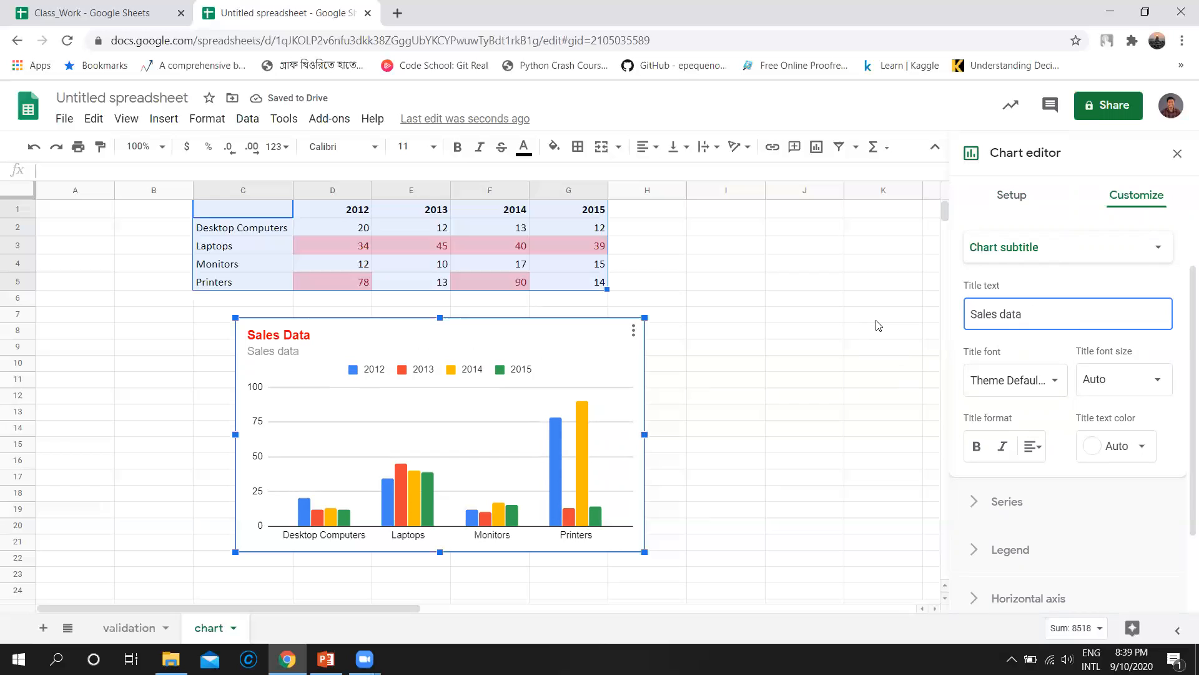
text(for 2012, 2013)
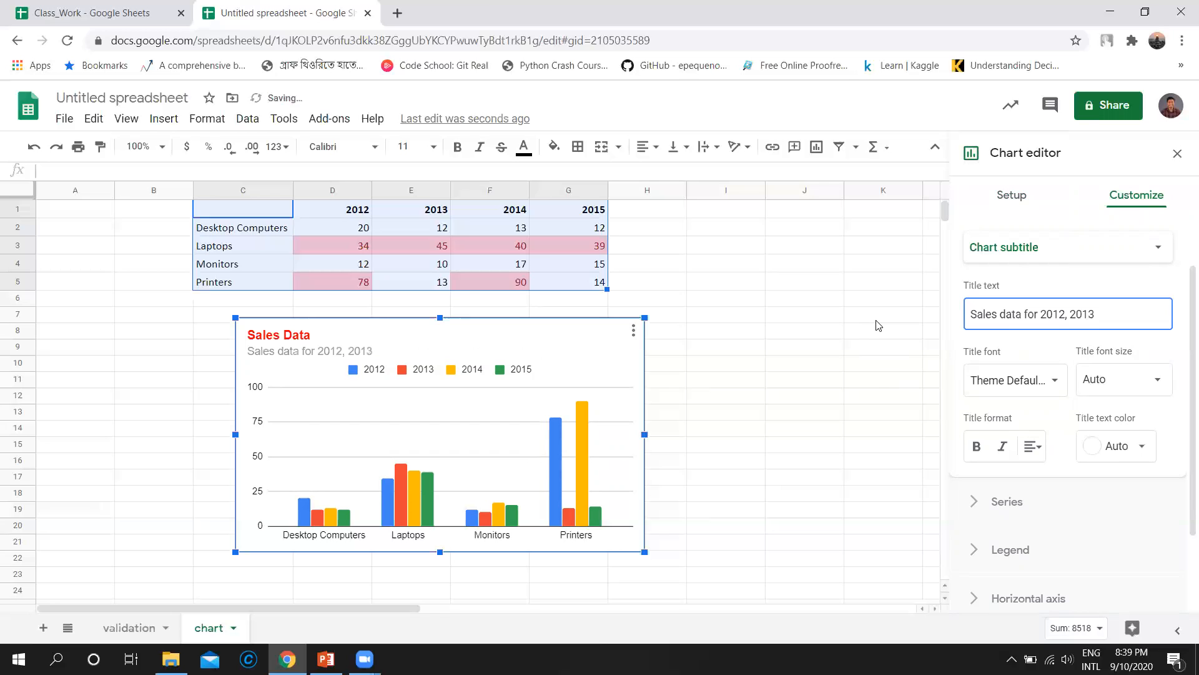
text(2015)
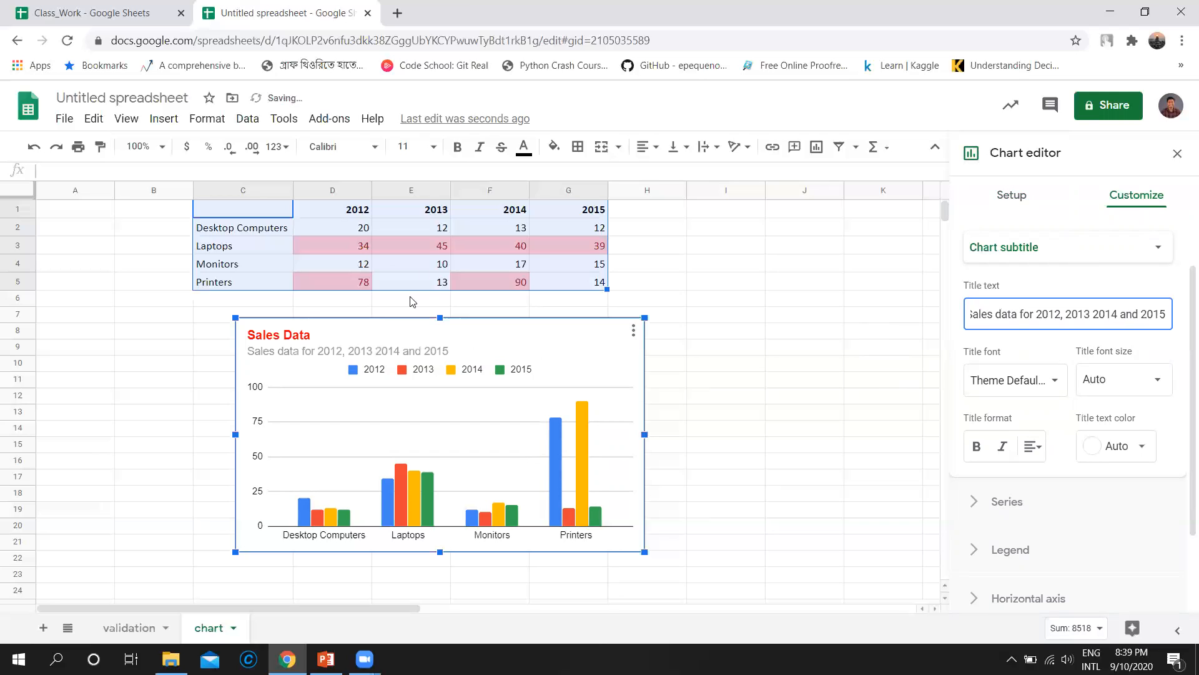
drag(1169, 313, 954, 325)
key(BackSpace)
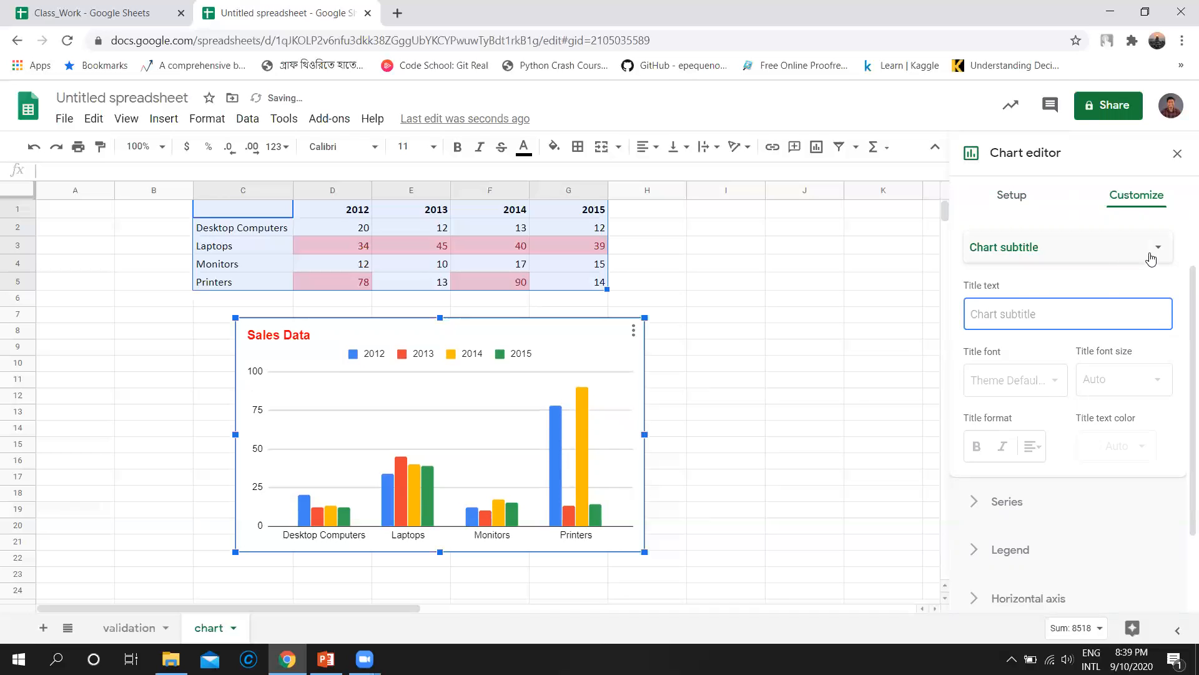
Add the horizontal axis title "Items" to the sales chart
click(1157, 250)
click(1053, 270)
click(1046, 322)
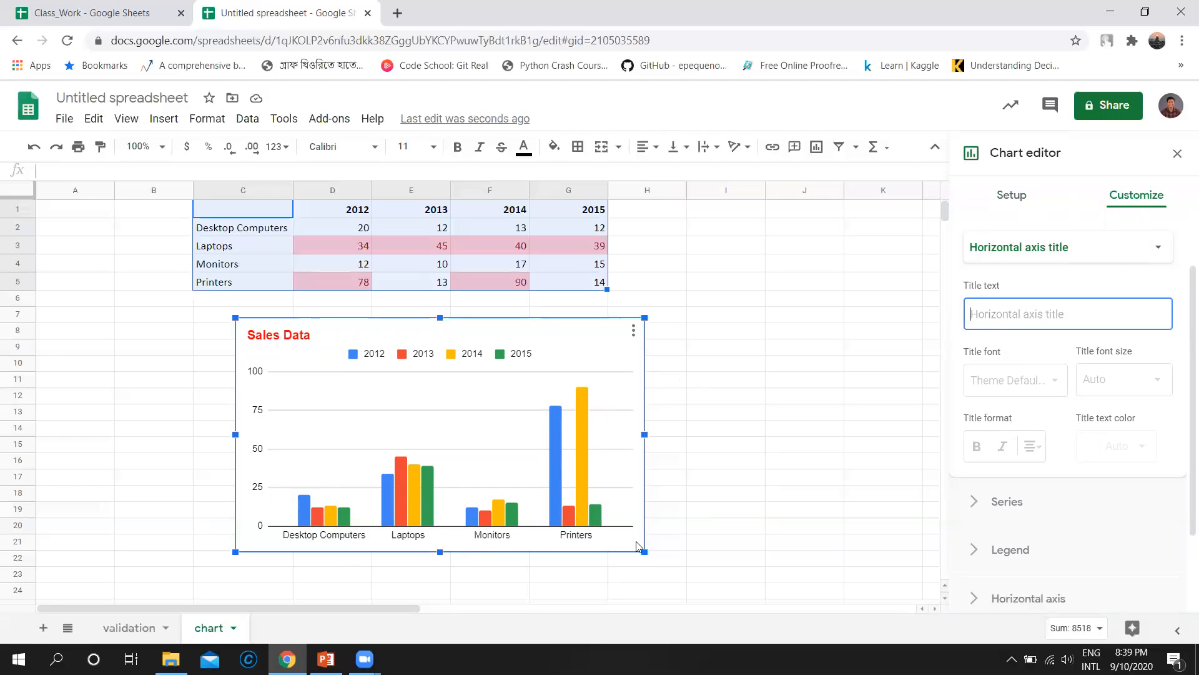
text(Items)
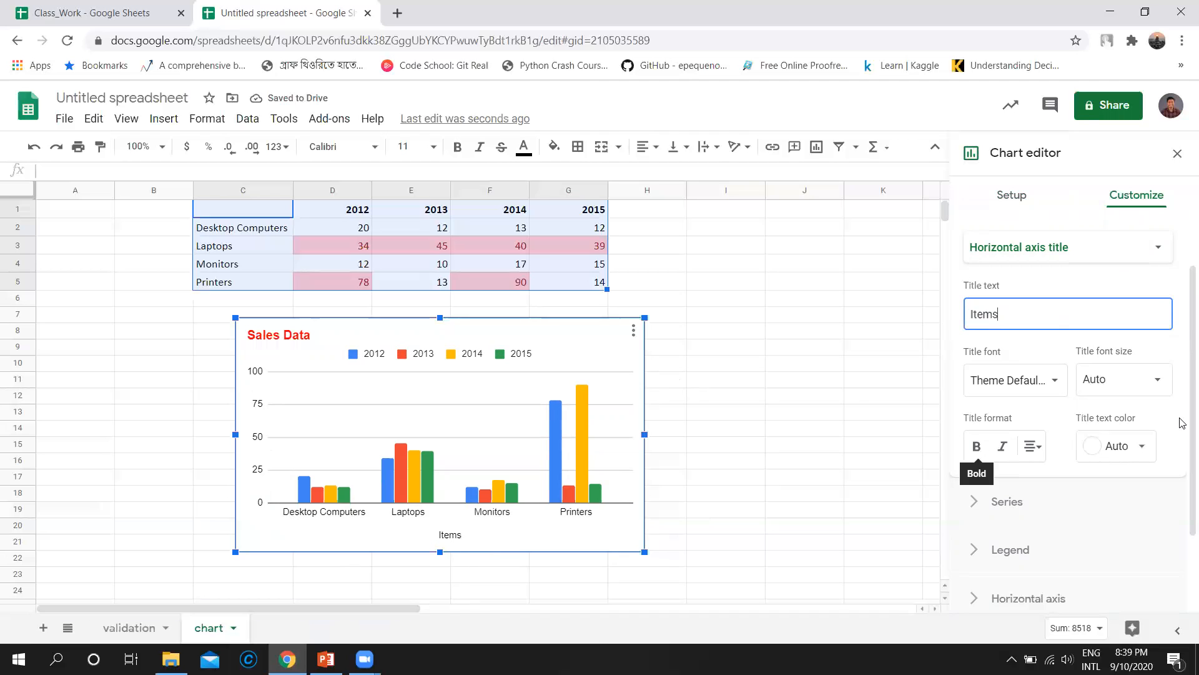
Make the horizontal axis title bold and set its font size to 16
click(977, 446)
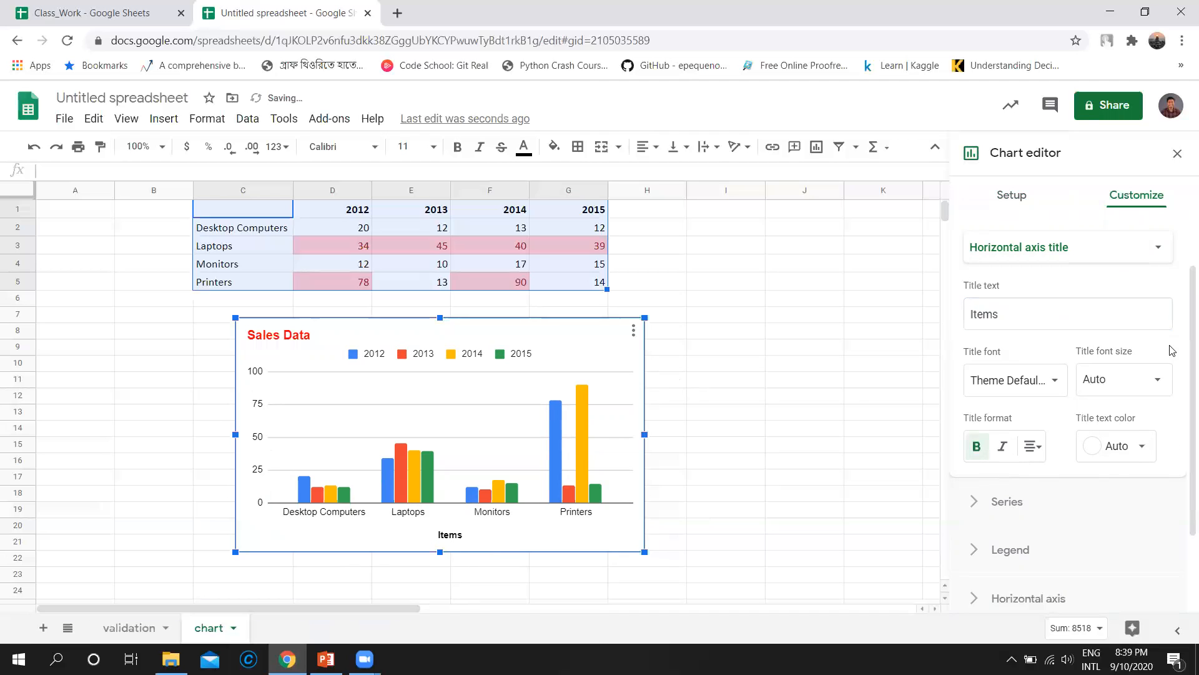
click(1153, 380)
click(1122, 227)
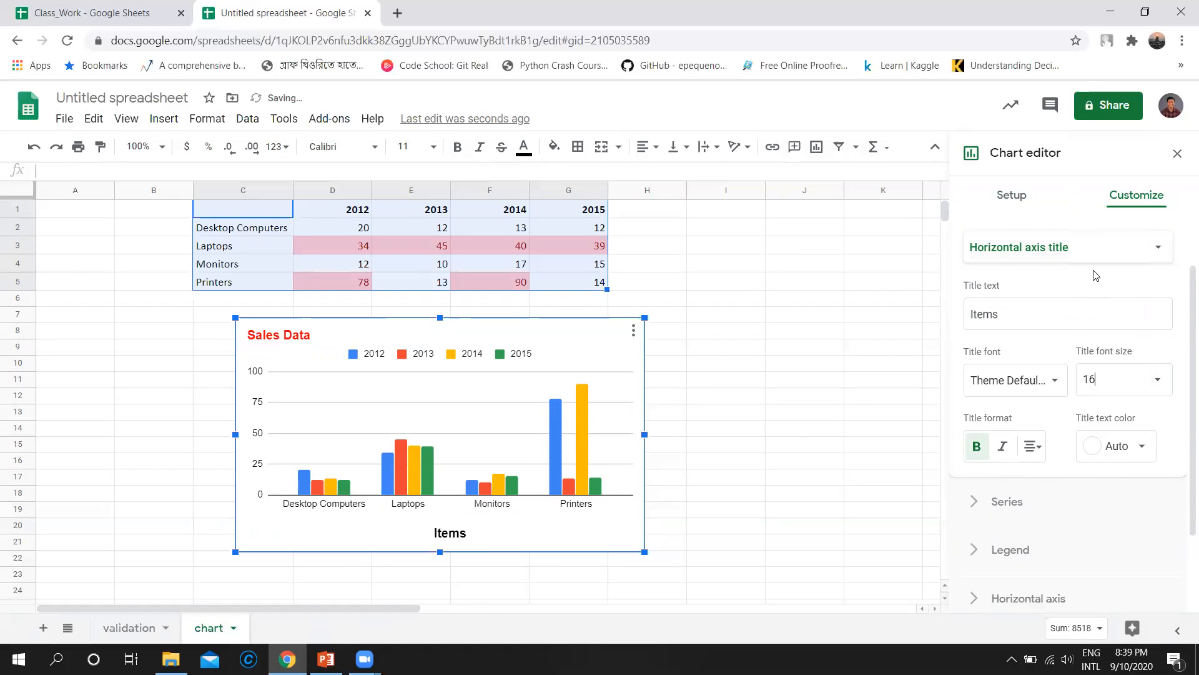
Set the font size of the horizontal axis title "Items" to 14
click(1157, 379)
click(1112, 195)
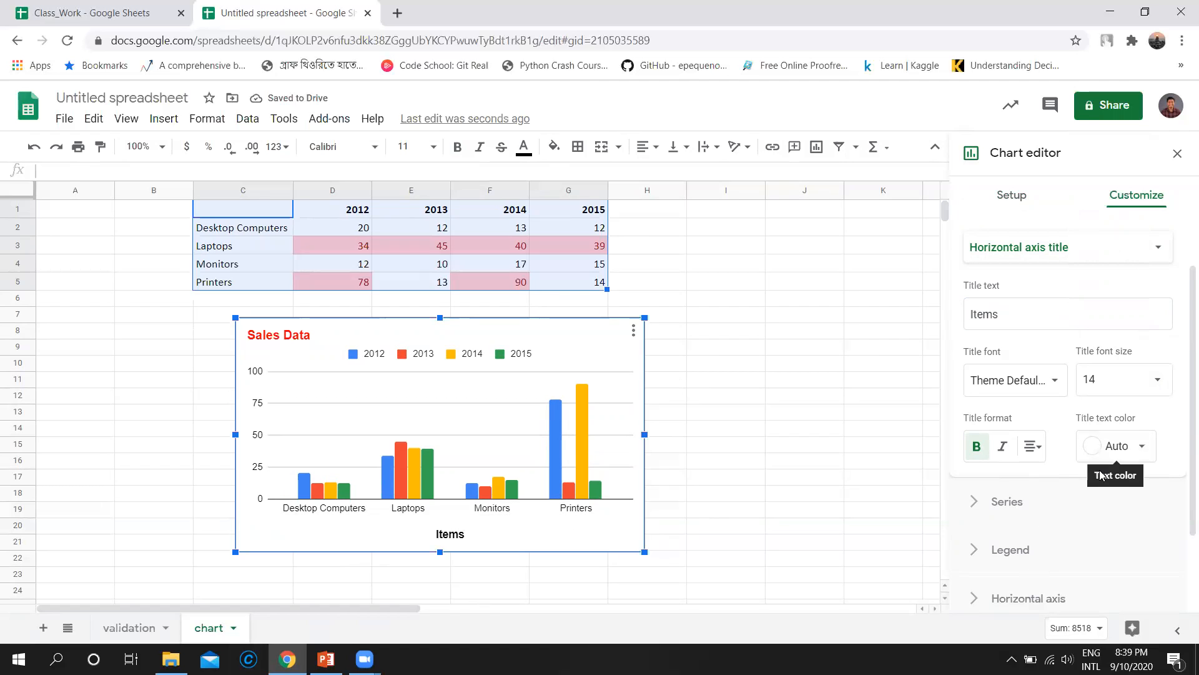
Add the vertical axis title "Total Sales" to the sales chart and make it bold
click(1130, 247)
click(1068, 268)
click(1056, 313)
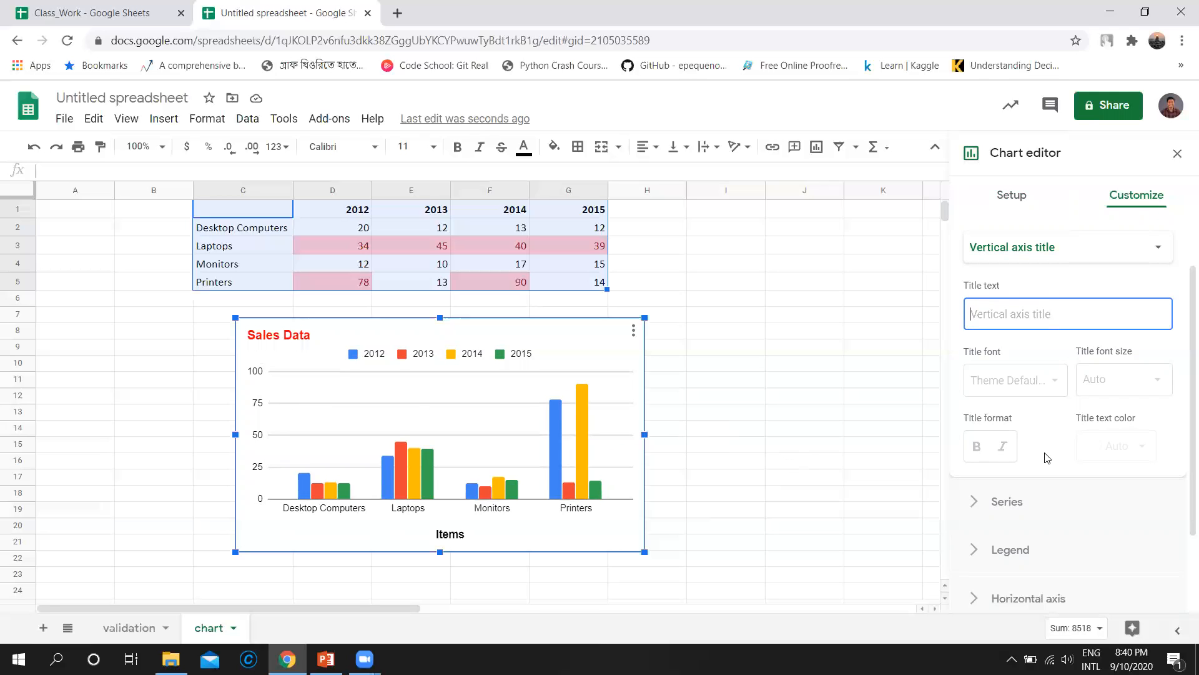
text(Total Sales)
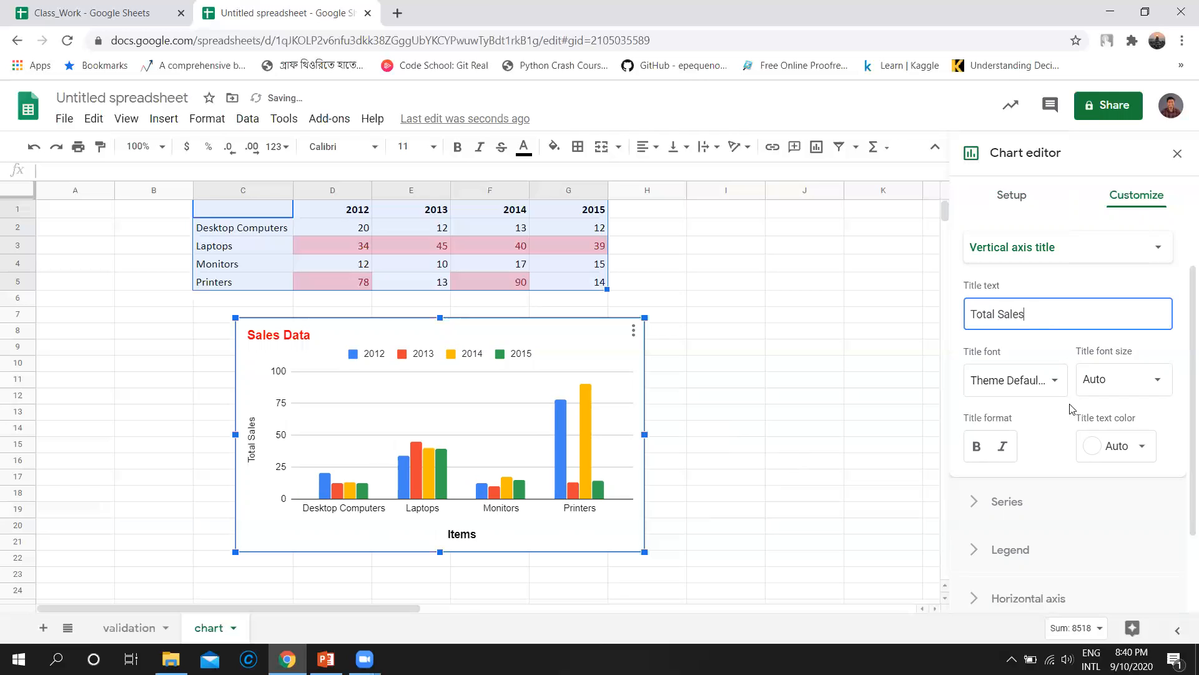
click(977, 449)
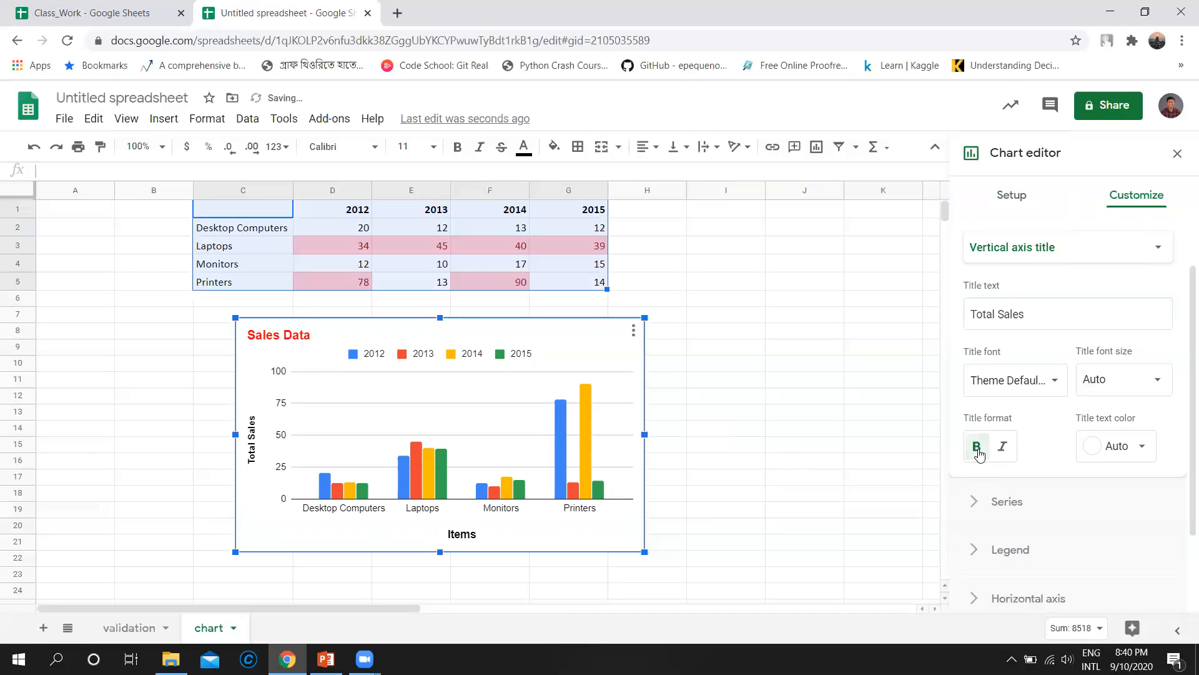
click(1156, 249)
click(1160, 258)
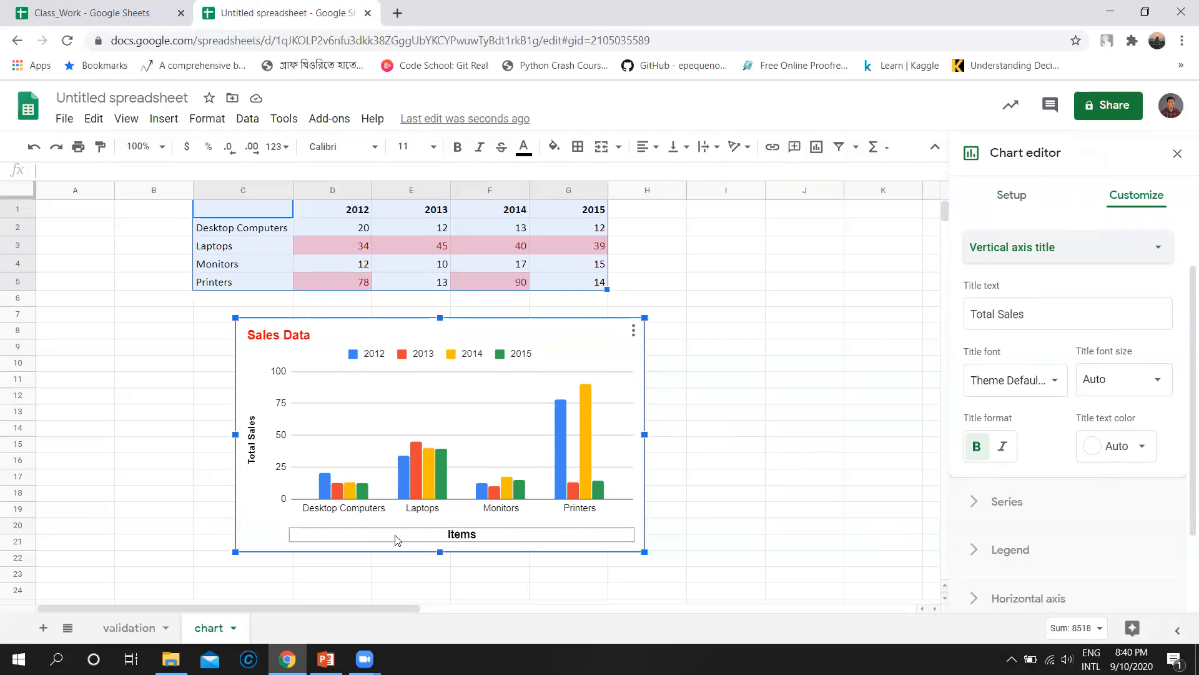
click(993, 502)
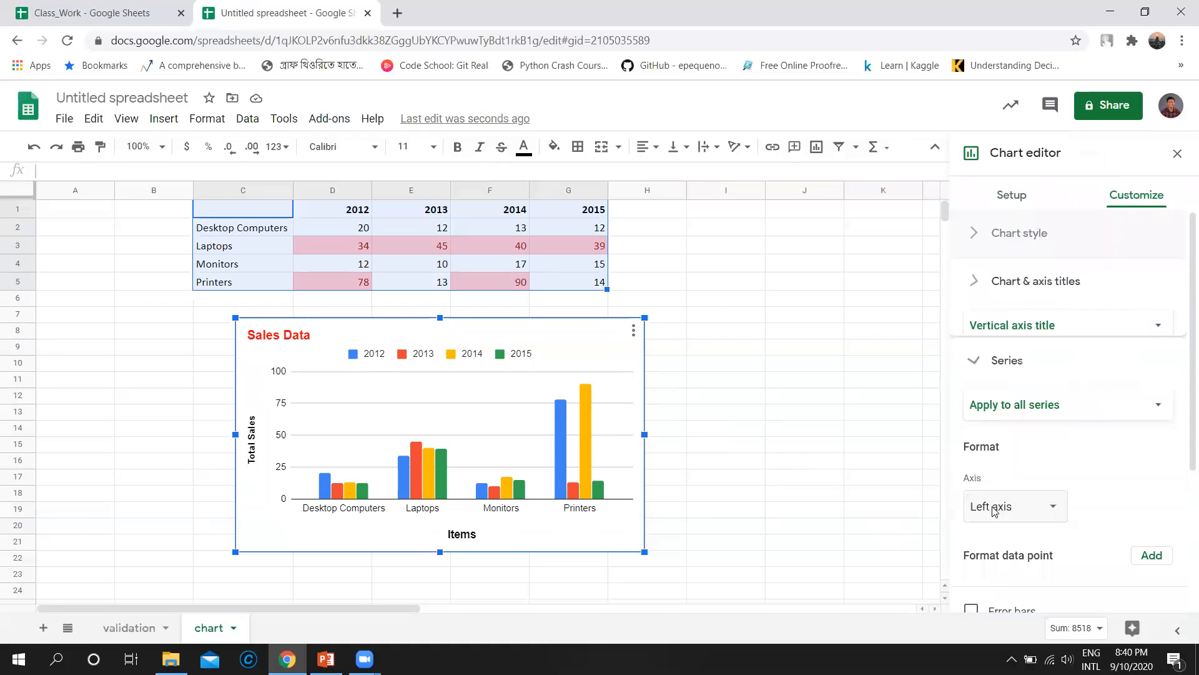
scroll(1118, 472, down, 1)
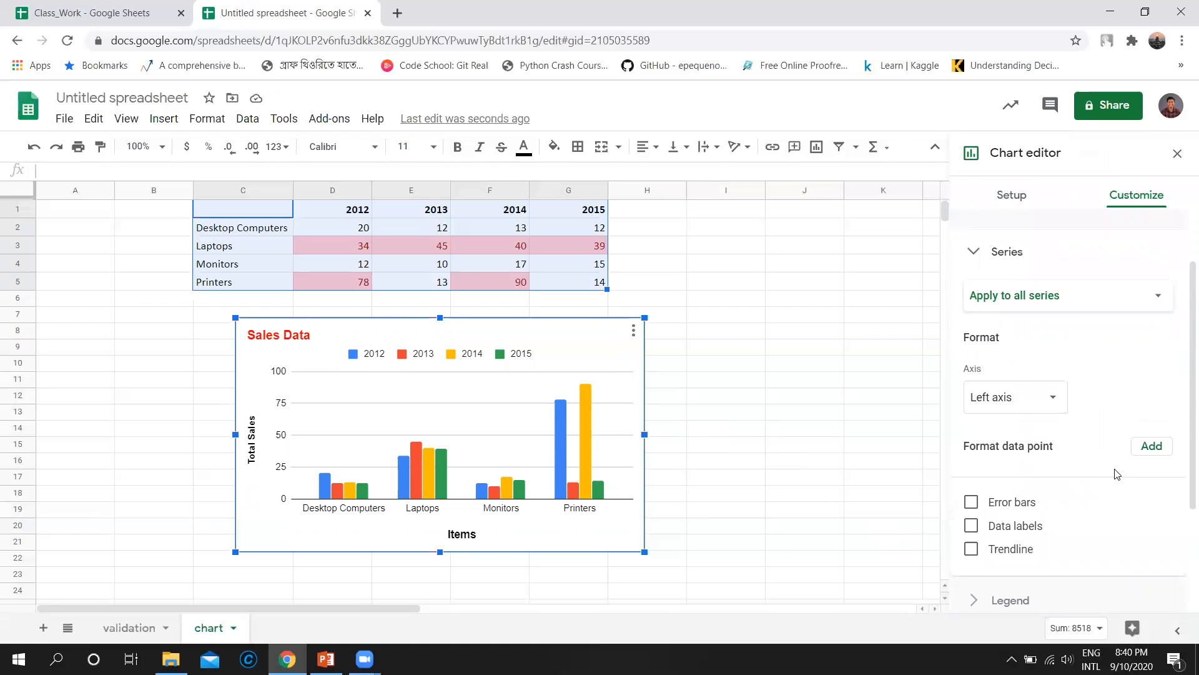
scroll(1117, 473, up, 1)
click(1007, 329)
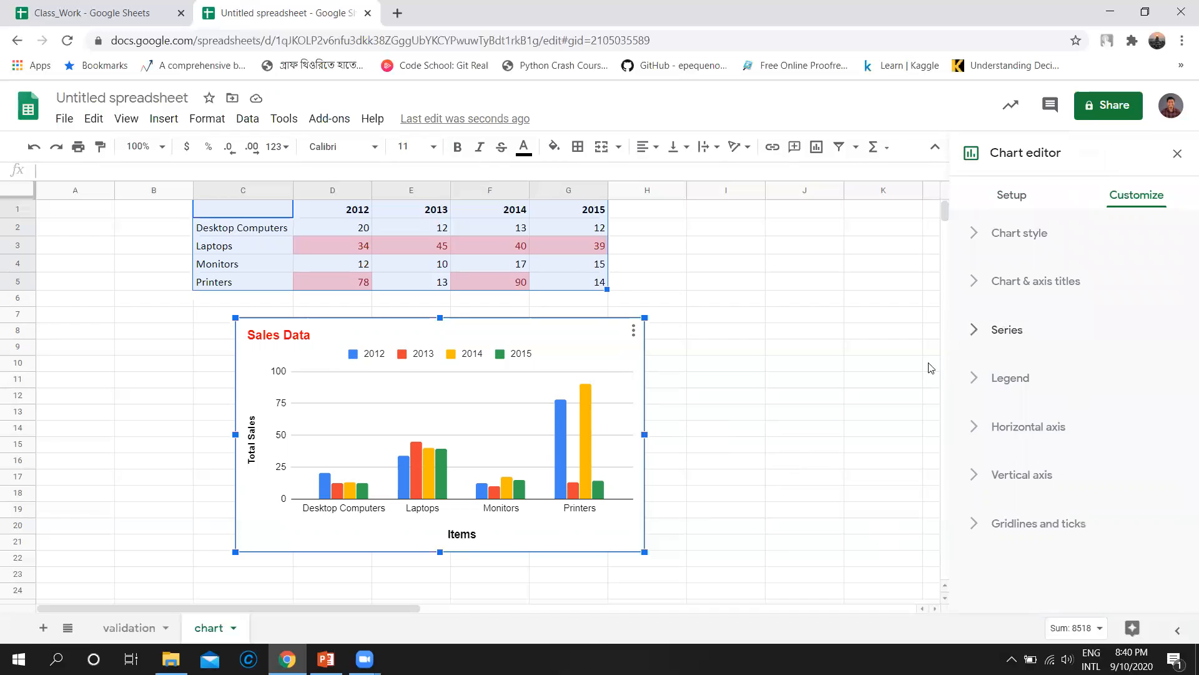
Set the sales chart's legend position to Right
click(1012, 386)
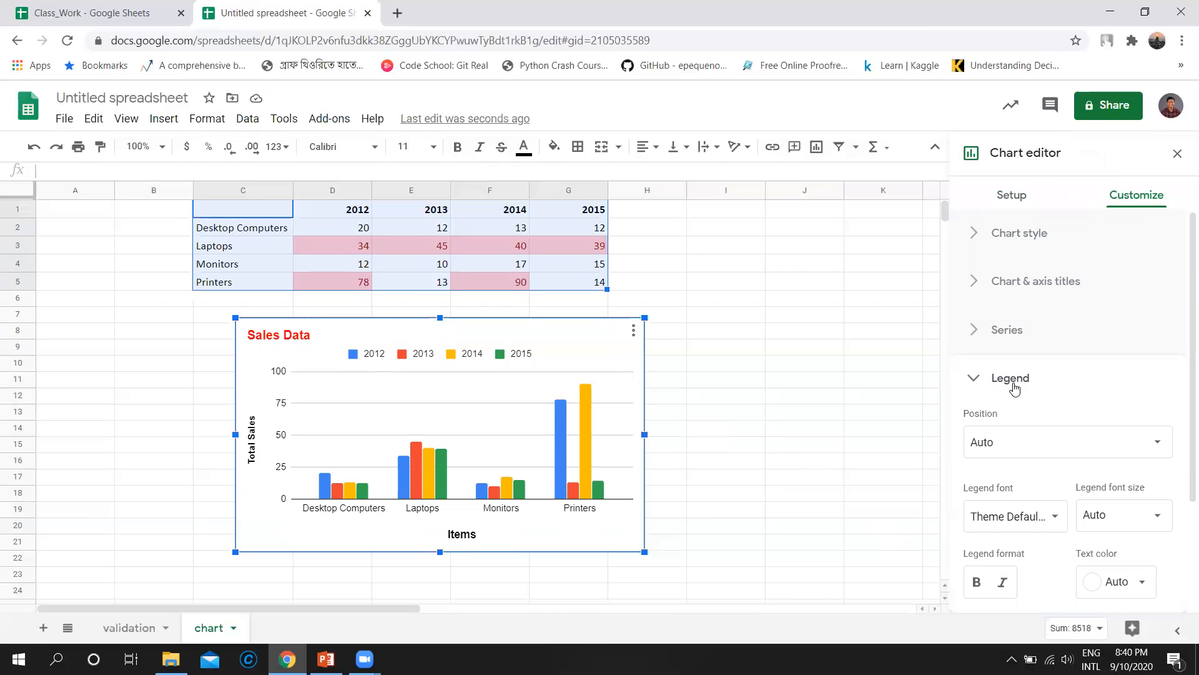
scroll(1015, 389, down, 1)
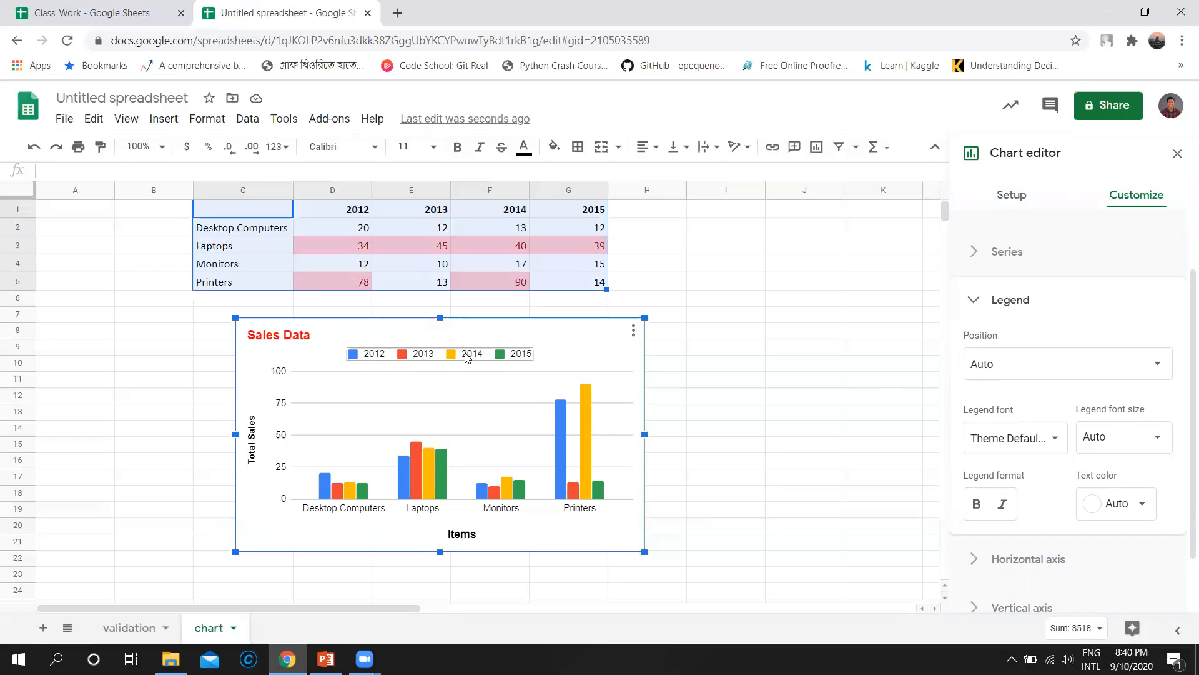
click(1147, 372)
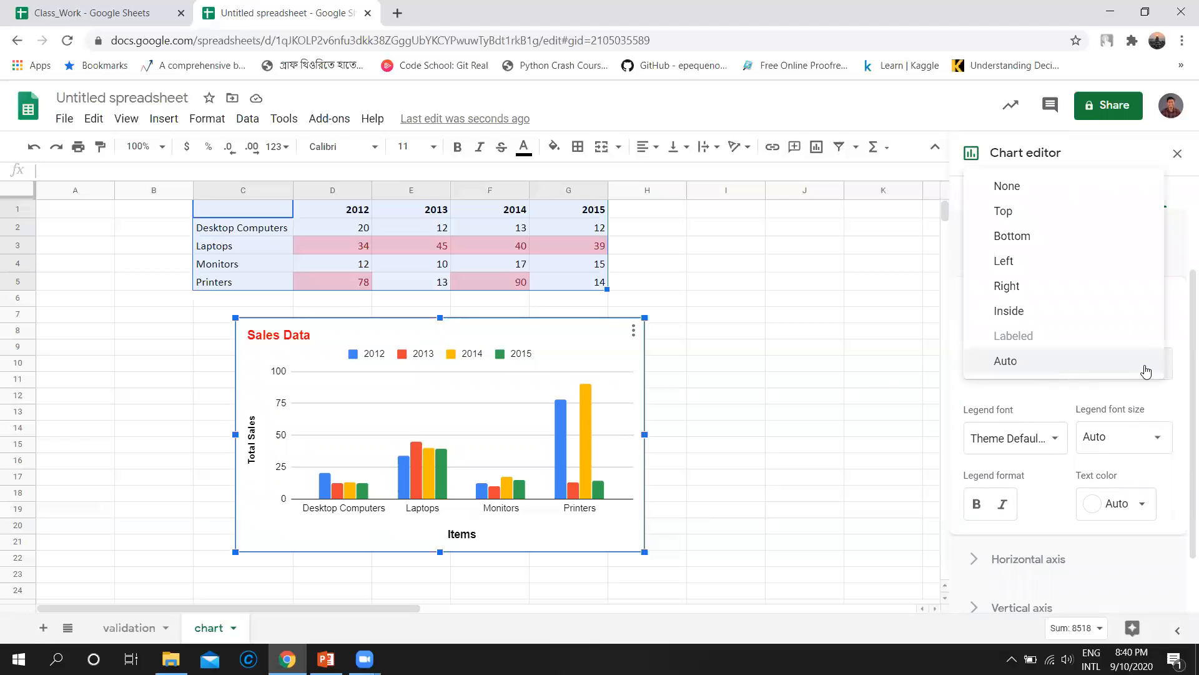
click(1032, 288)
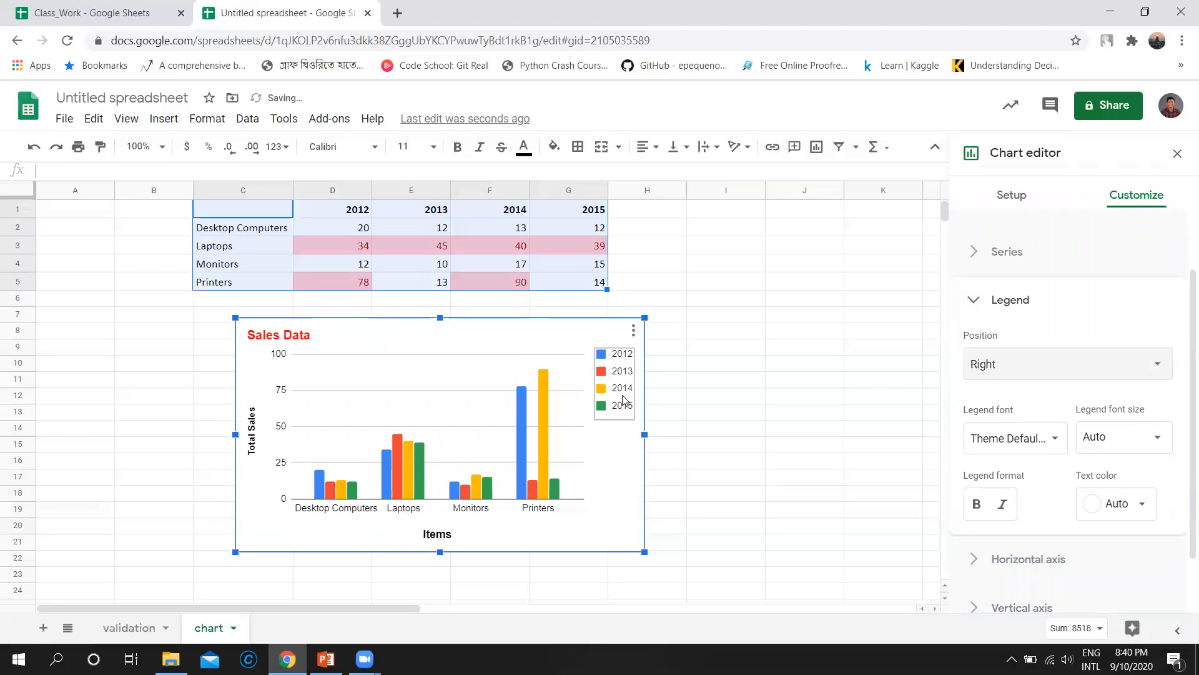
Try the legend position Bottom and return the legend to Right
click(1154, 375)
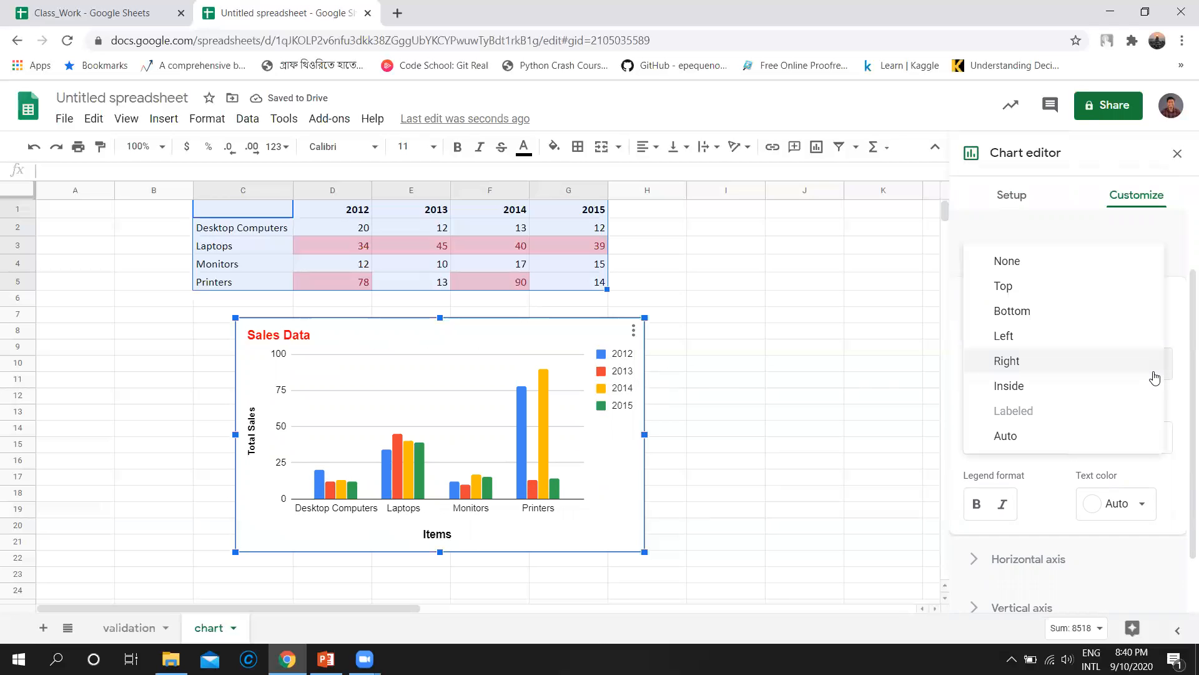
click(1038, 312)
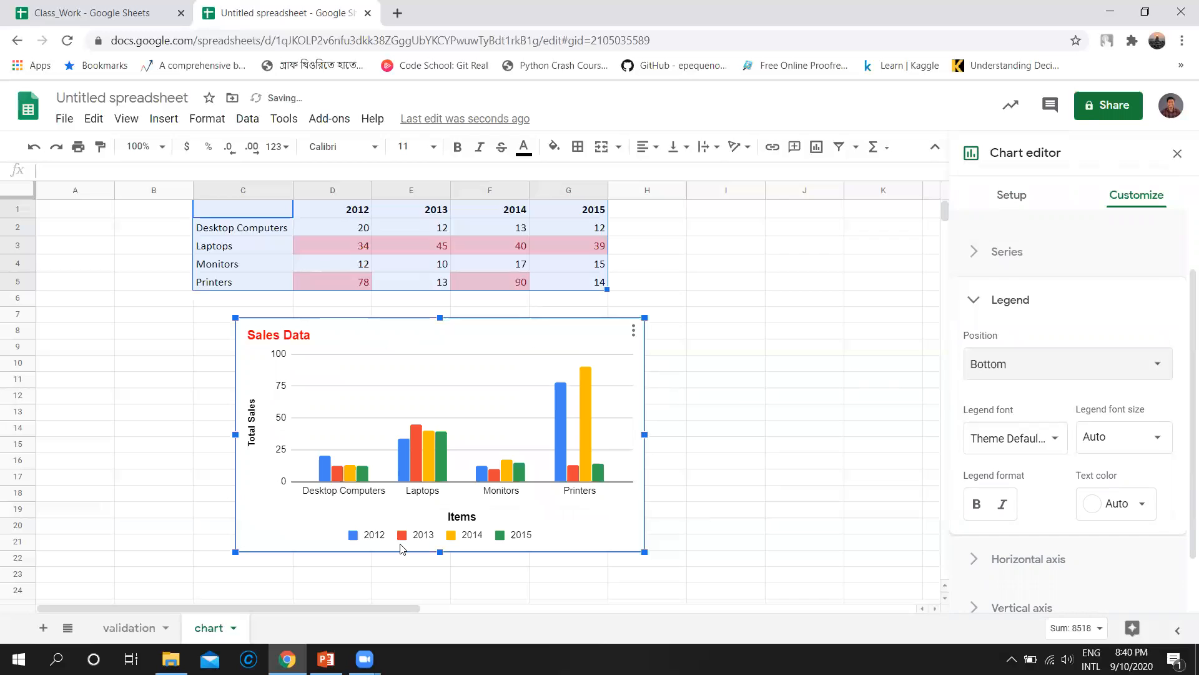
click(1126, 377)
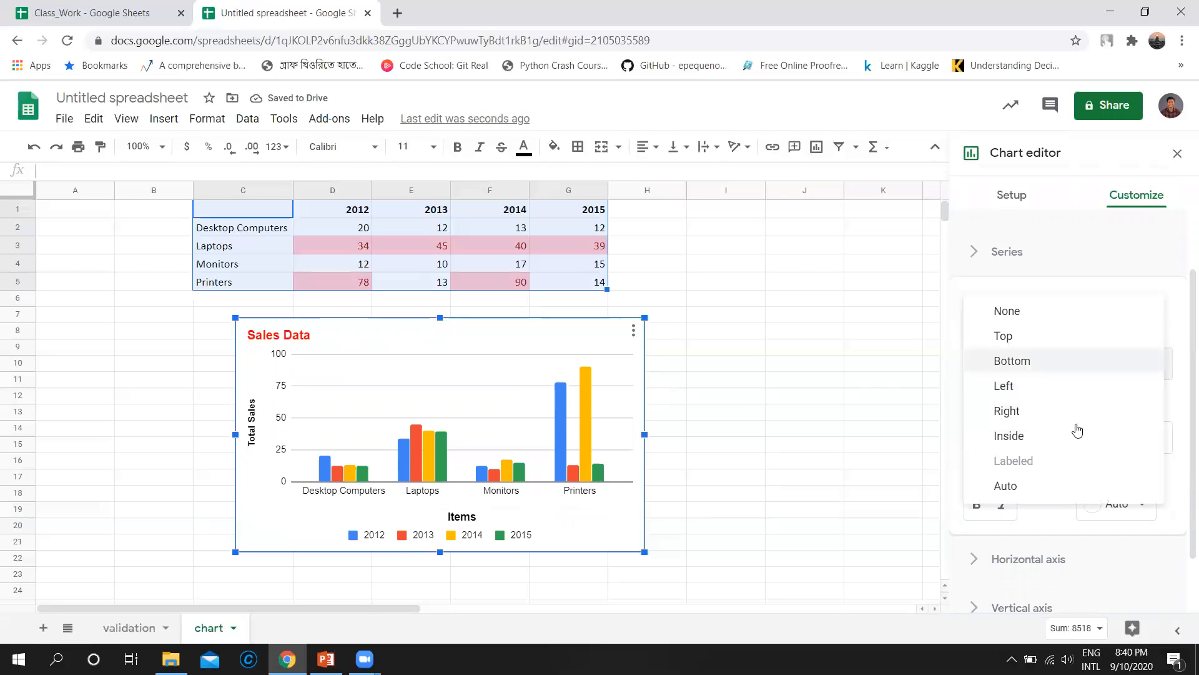
click(1024, 412)
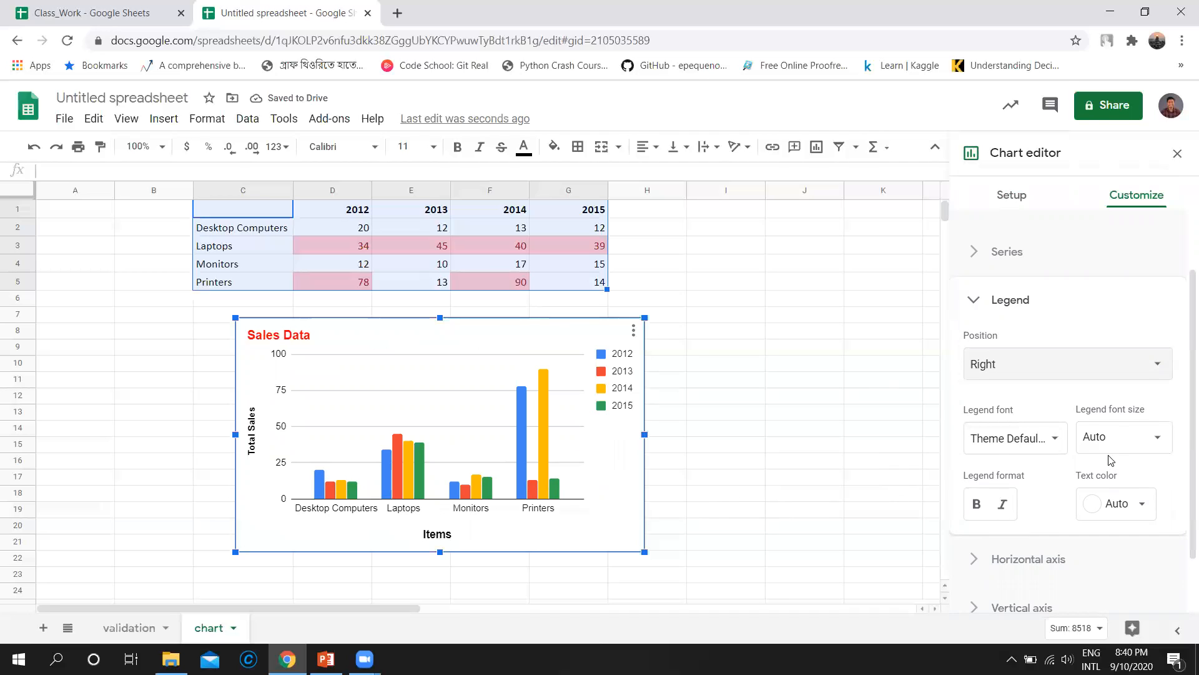
Examine the legend's text color and font size options and the horizontal and vertical axis settings, then leave the chart editor
scroll(1111, 460, down, 1)
click(1143, 437)
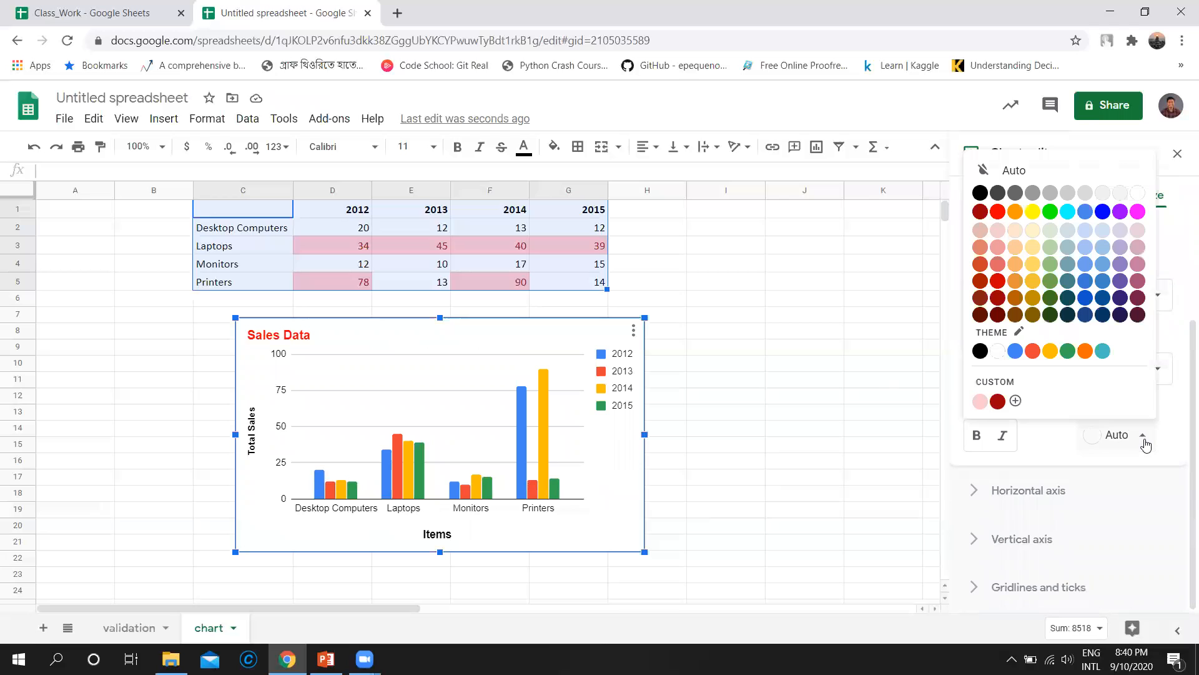
click(1144, 441)
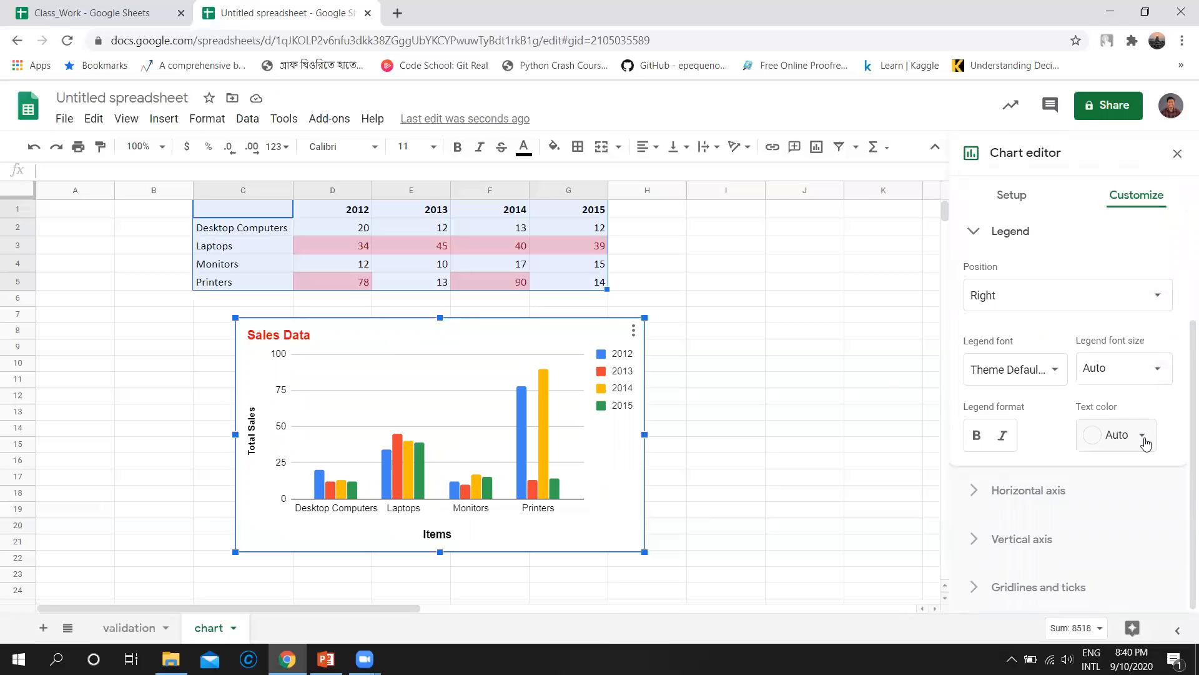
click(1160, 374)
click(1156, 373)
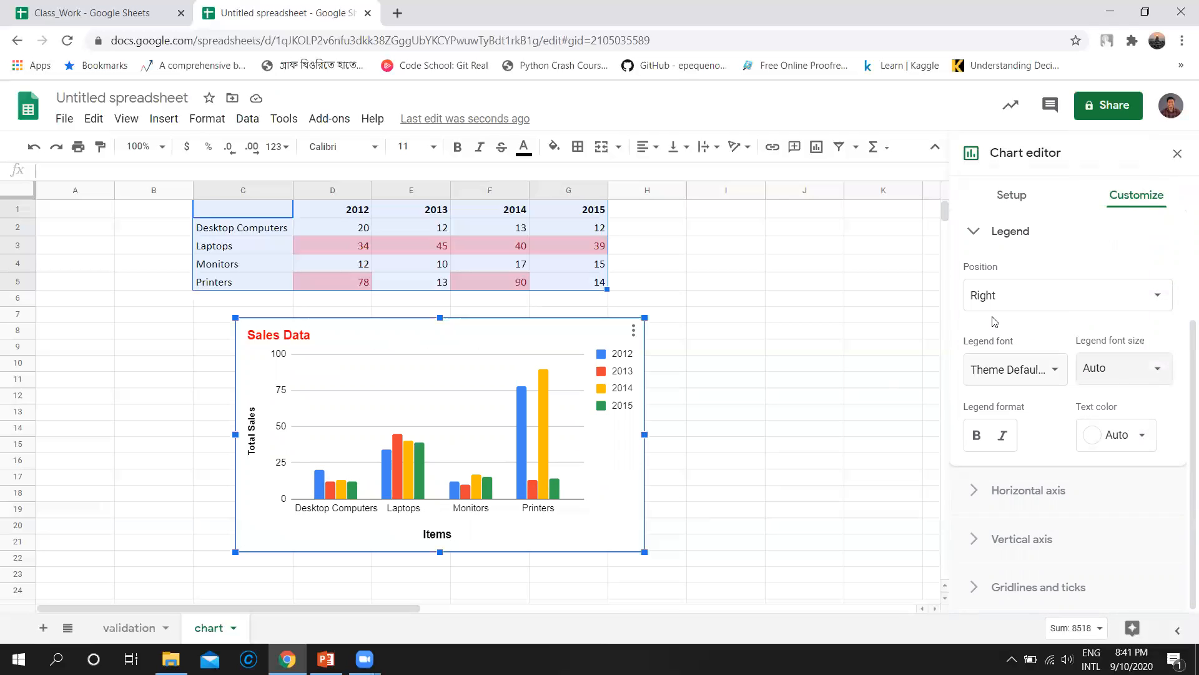
click(1006, 232)
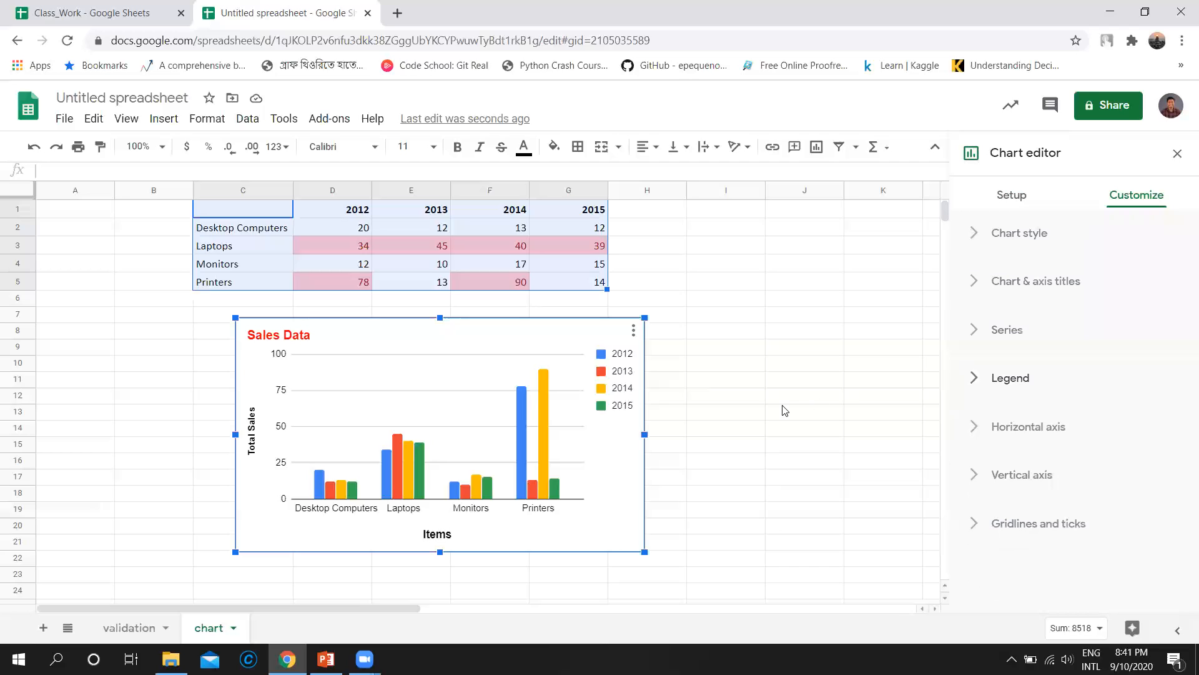
click(1016, 439)
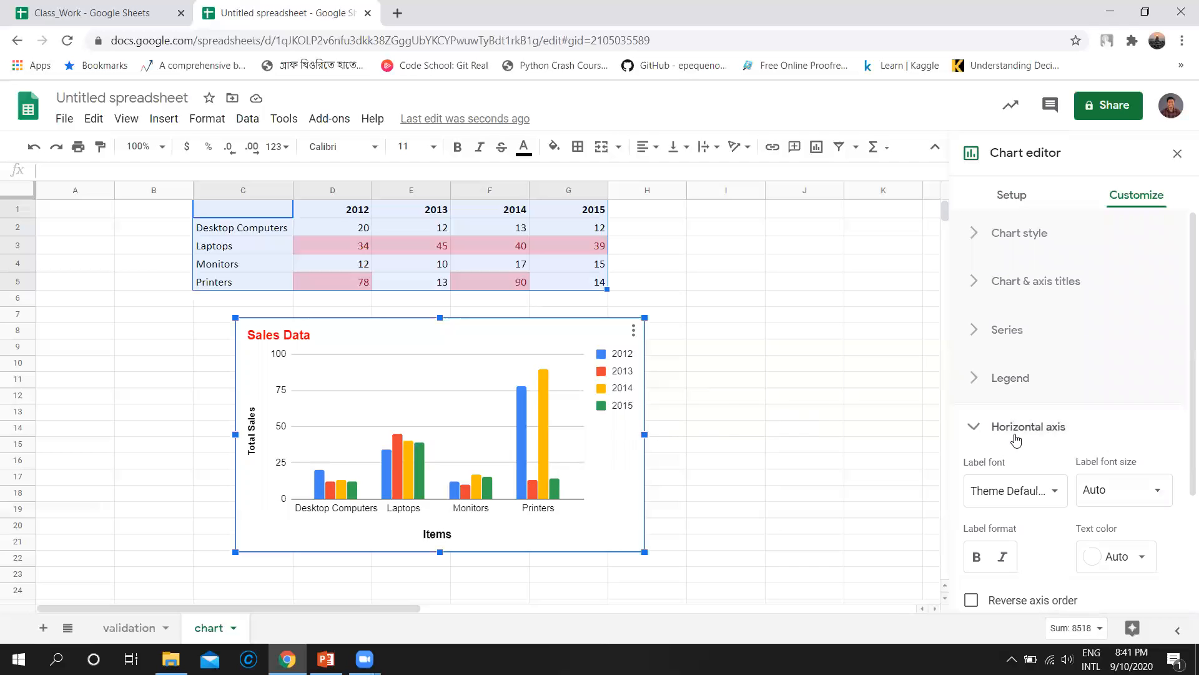
click(1016, 439)
click(1013, 476)
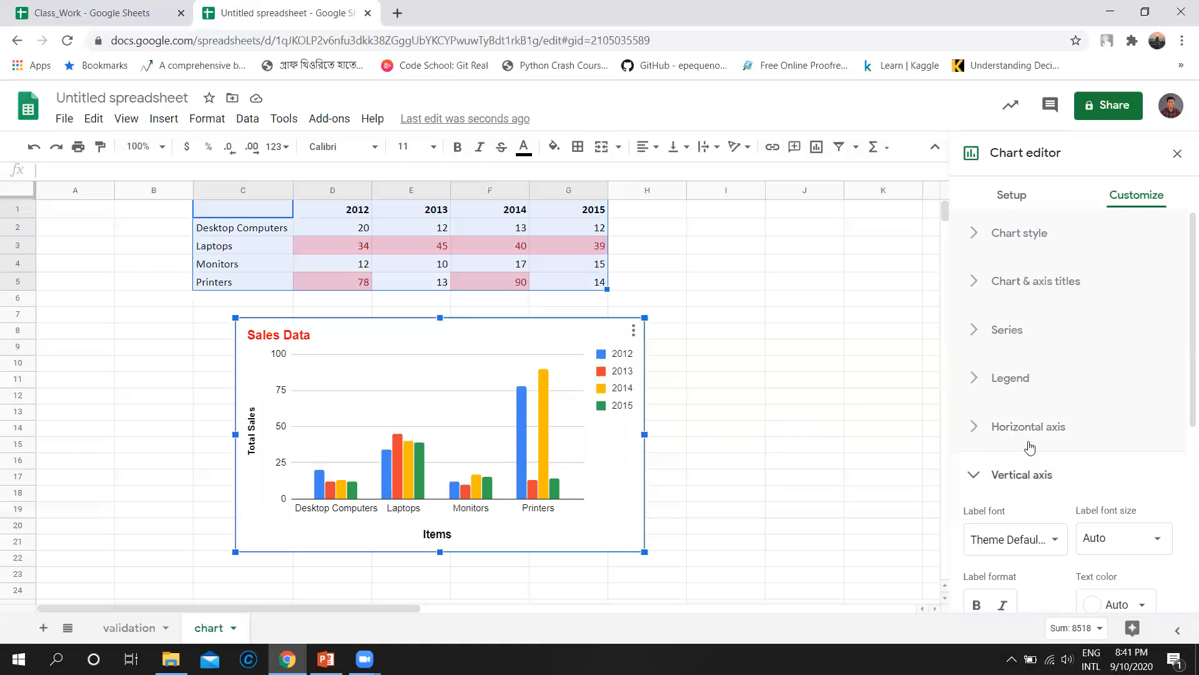
click(1020, 451)
click(1018, 428)
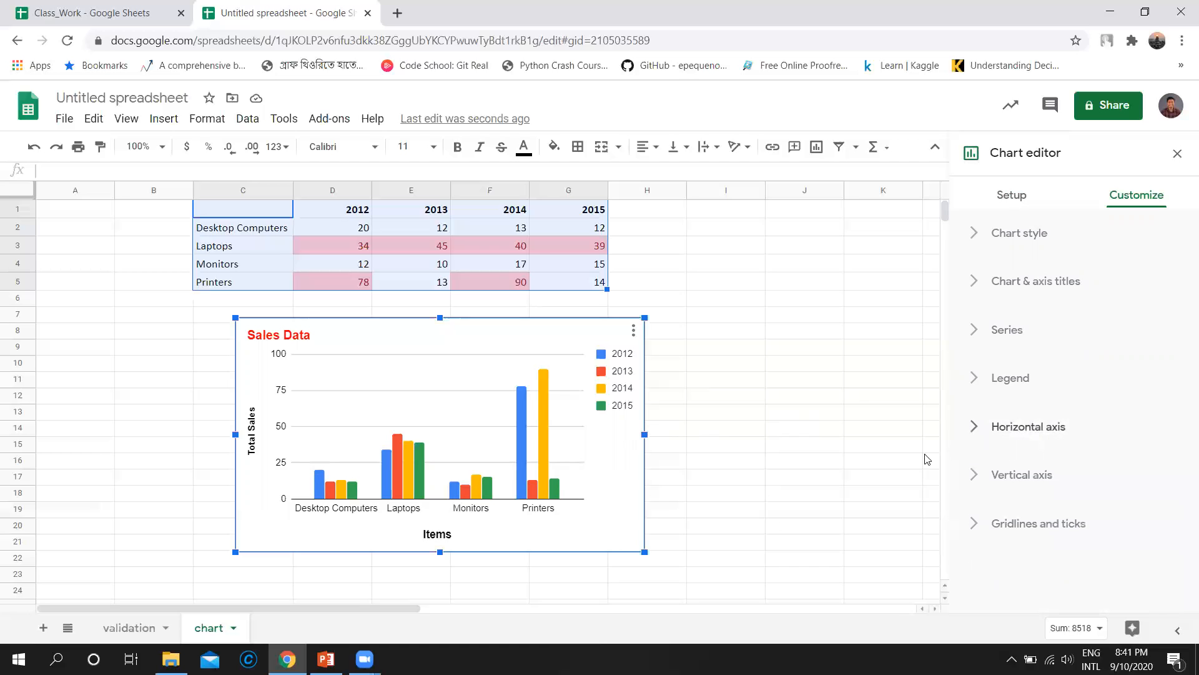
click(750, 411)
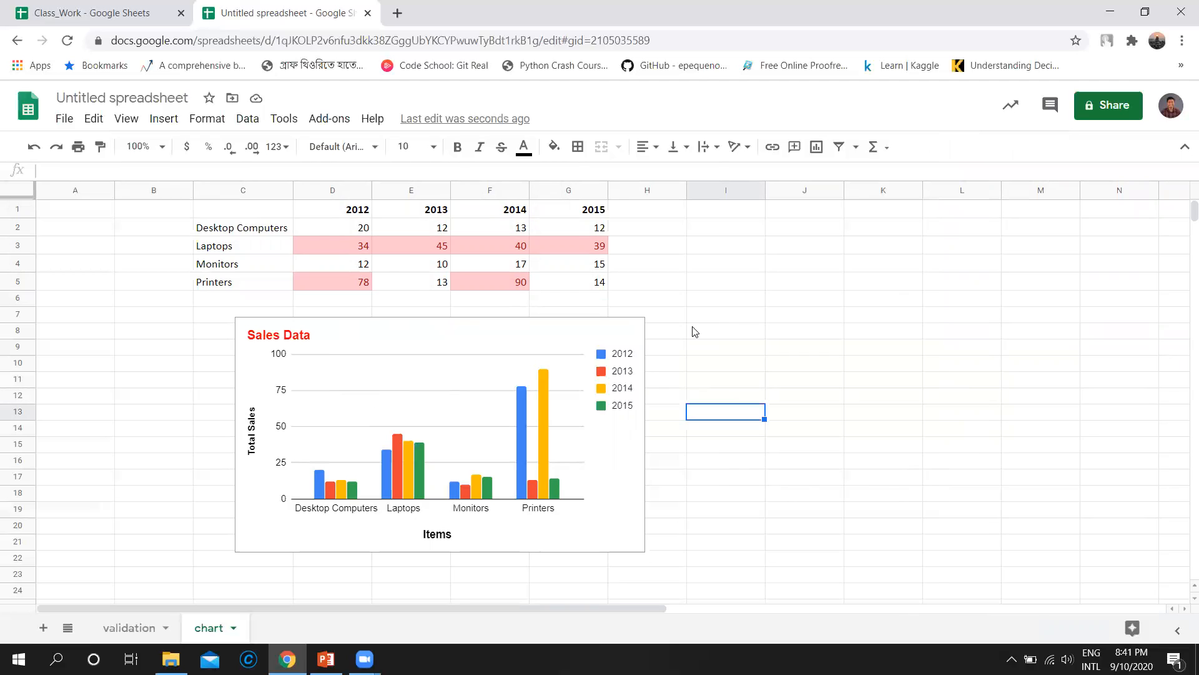
Move the Sales Data chart left below the data table so that its left edge lies in column A
click(518, 371)
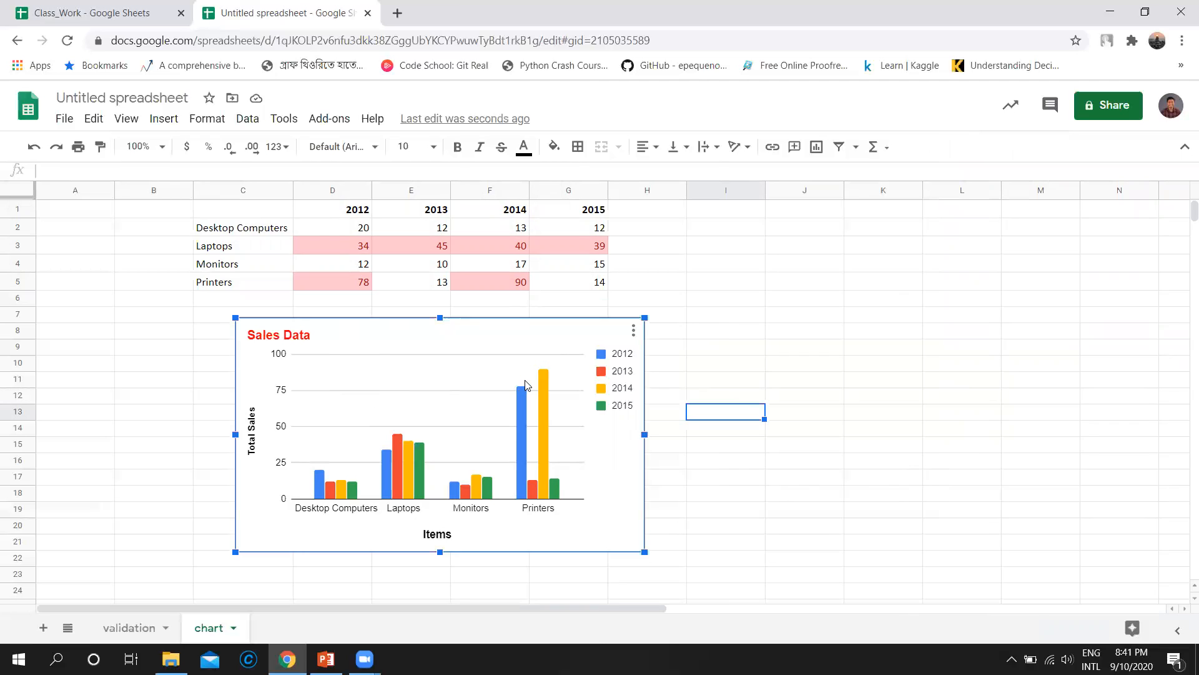
drag(519, 378, 383, 384)
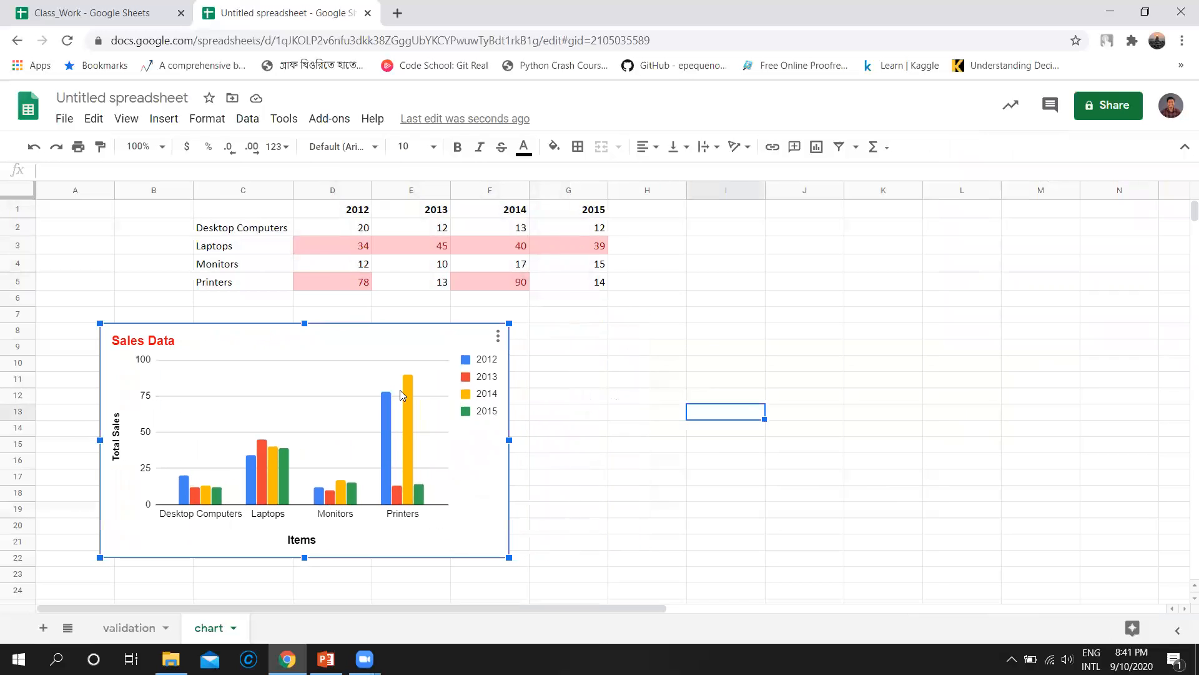
click(512, 430)
click(355, 370)
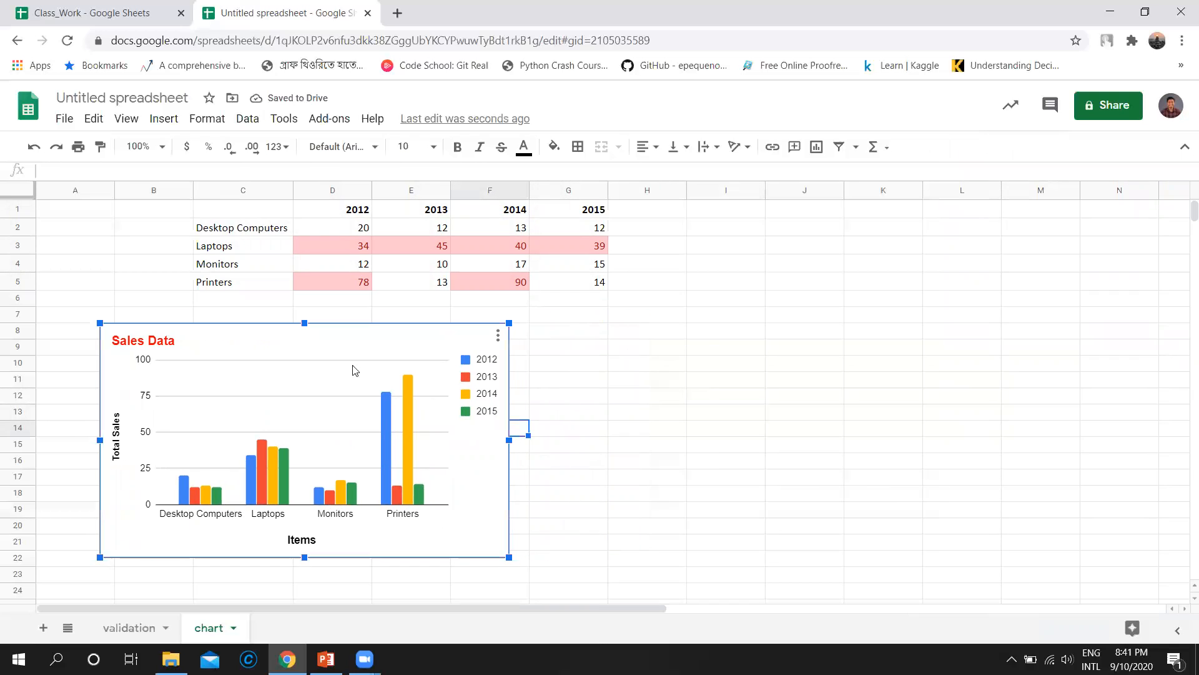
Insert a second chart from the sales table in C1:G5
drag(255, 211, 560, 285)
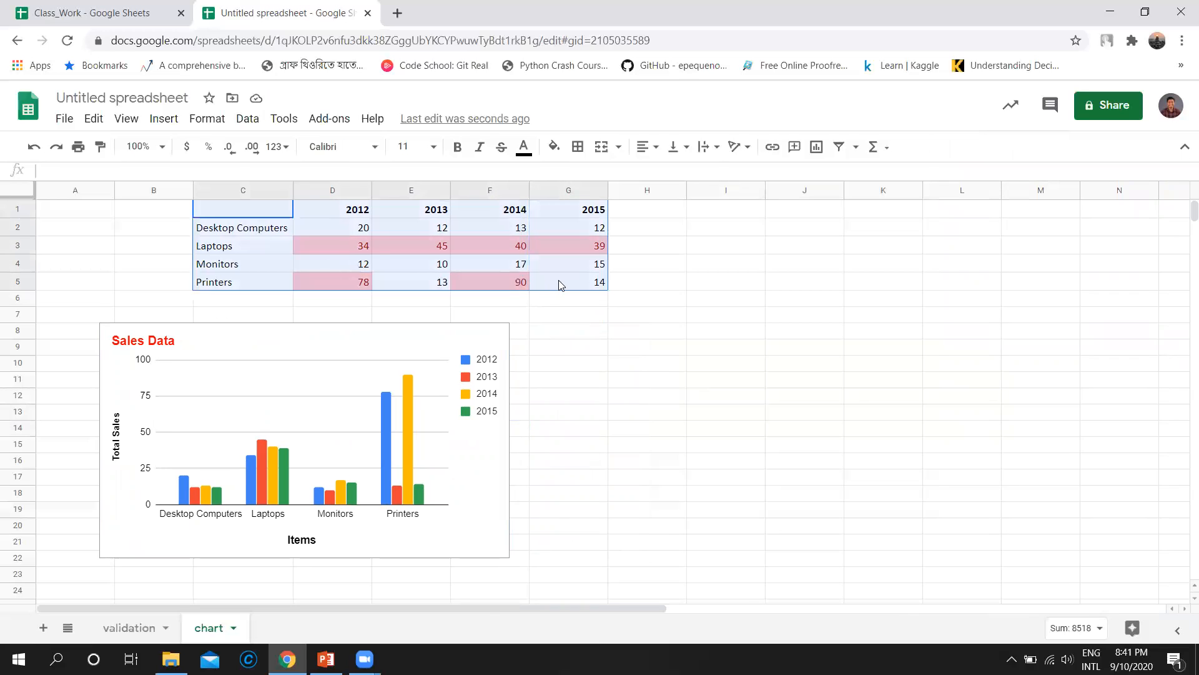
click(165, 119)
click(231, 331)
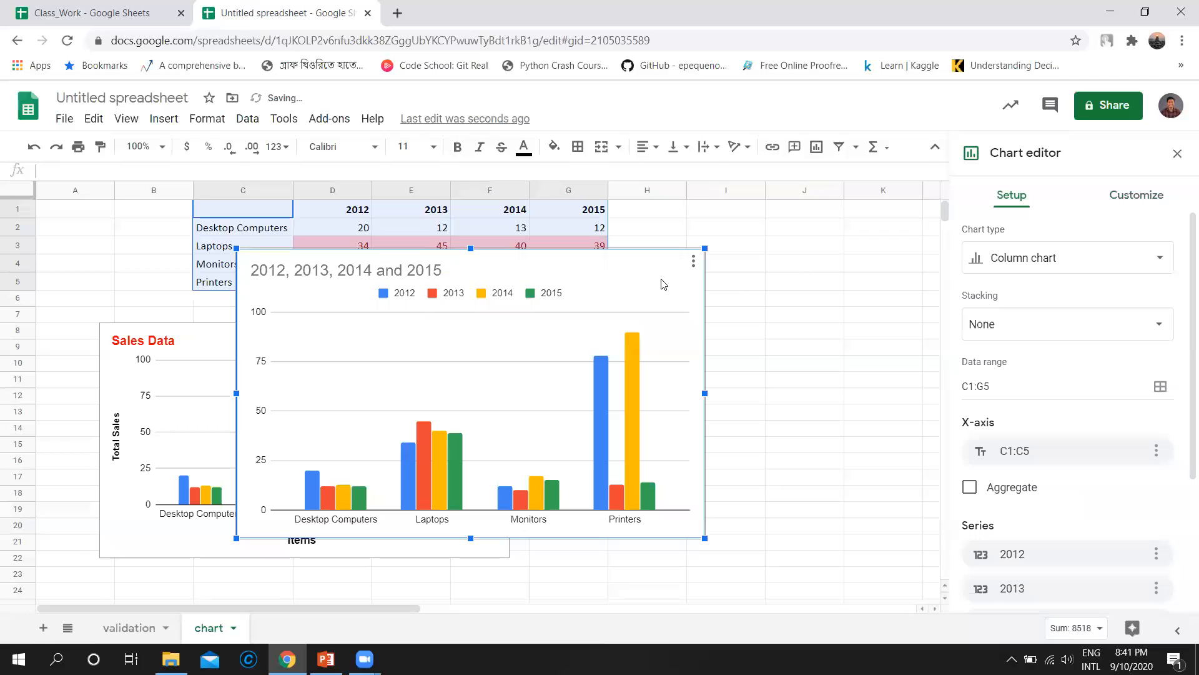
Change the new chart to a pie chart and move it to the right of the Sales Data chart
click(1161, 259)
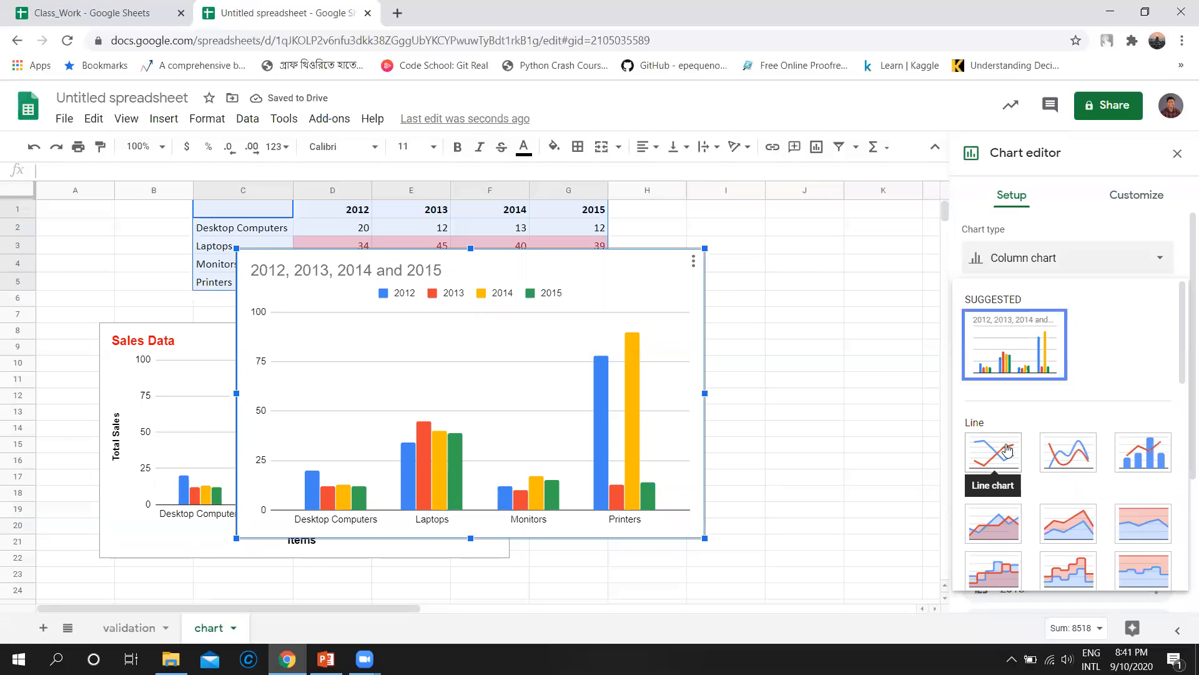
scroll(1091, 447, down, 1)
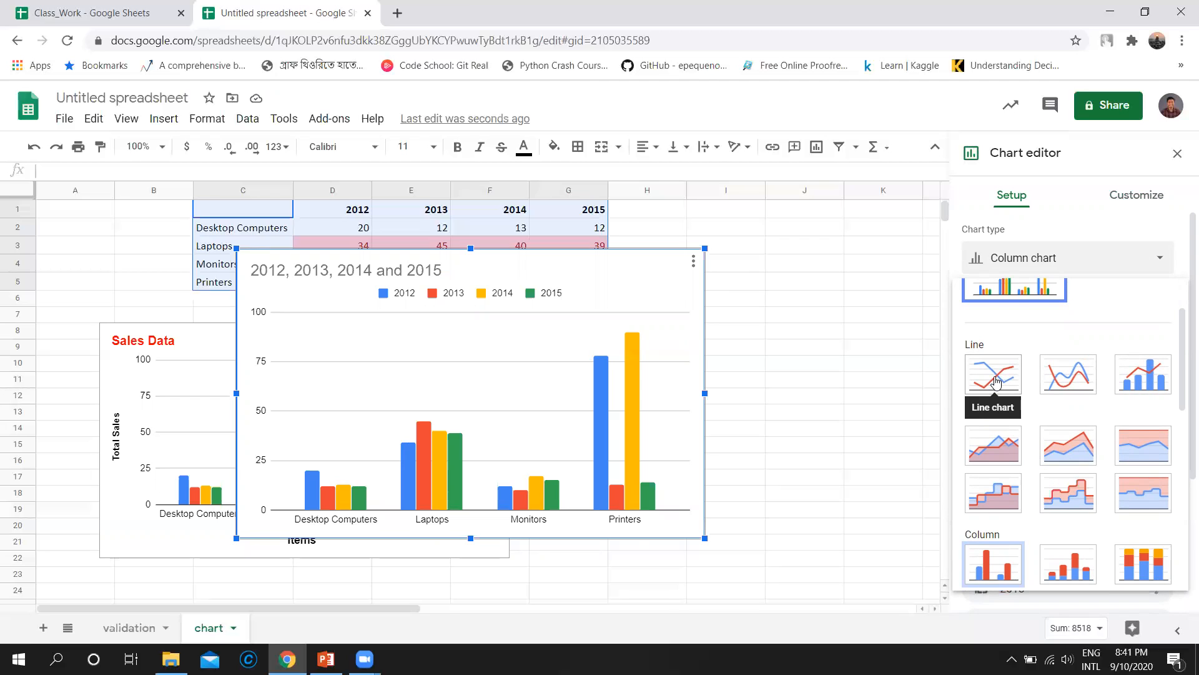
scroll(1022, 380, down, 1)
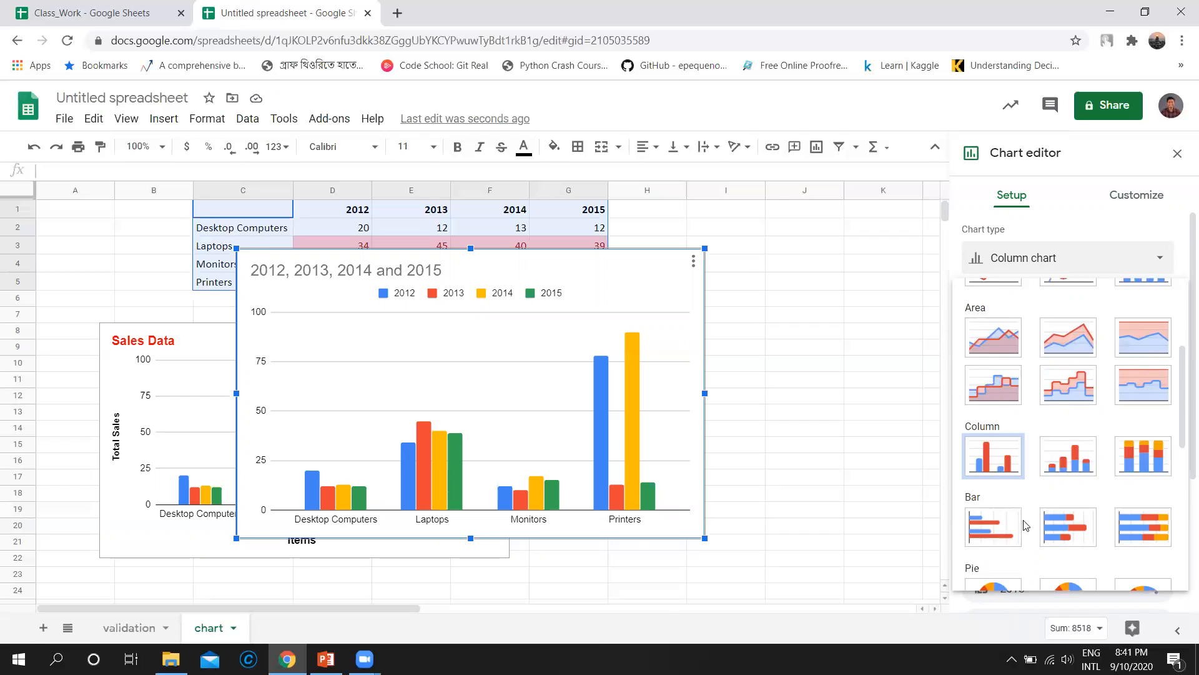
scroll(1030, 518, down, 2)
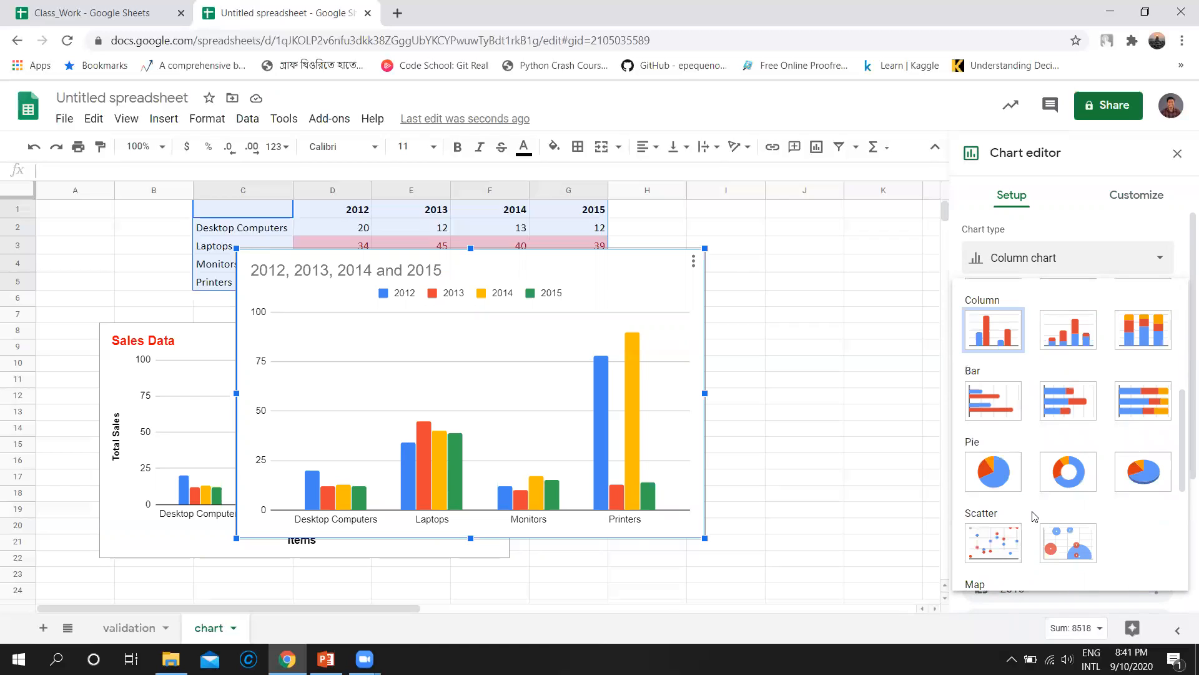
click(1001, 478)
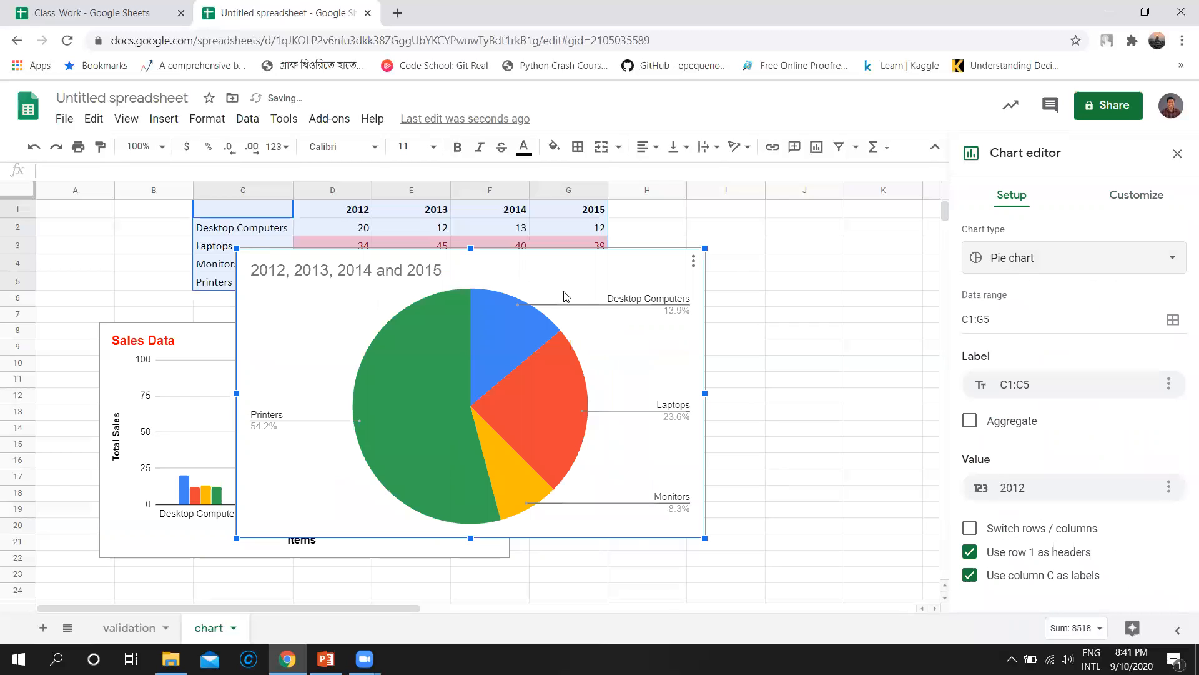
drag(541, 284, 765, 317)
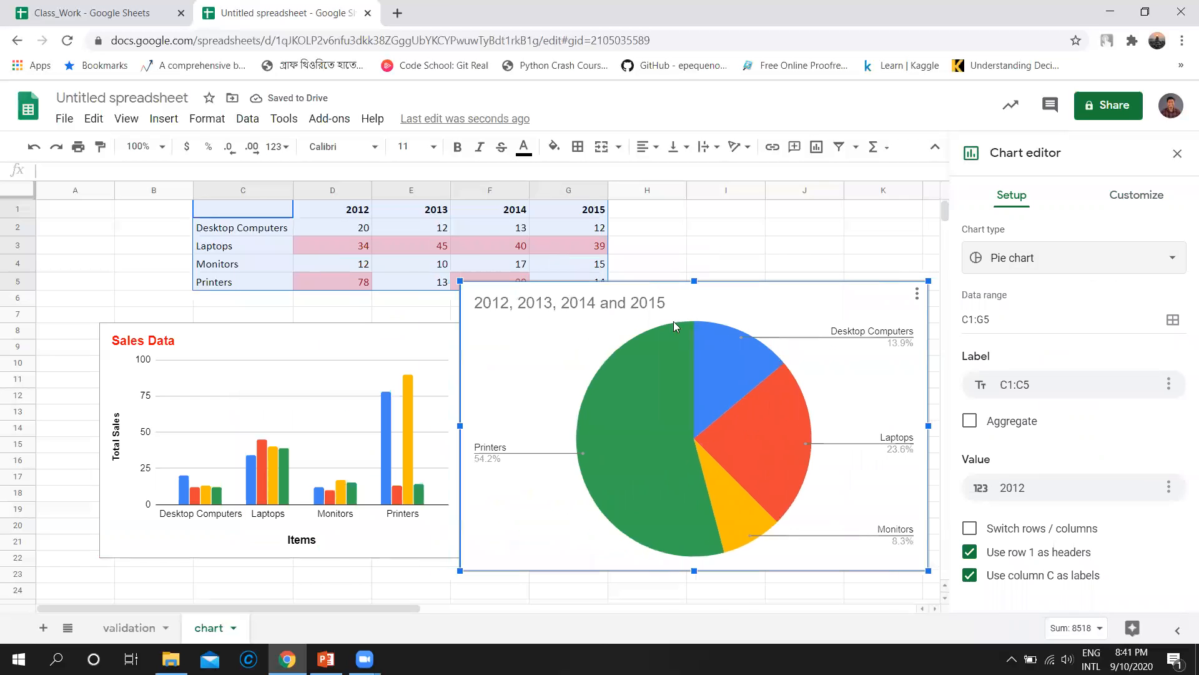
Shrink the pie chart from its left, top and bottom edges so it clears the data table and the Sales Data chart
drag(458, 425, 541, 425)
drag(736, 281, 737, 349)
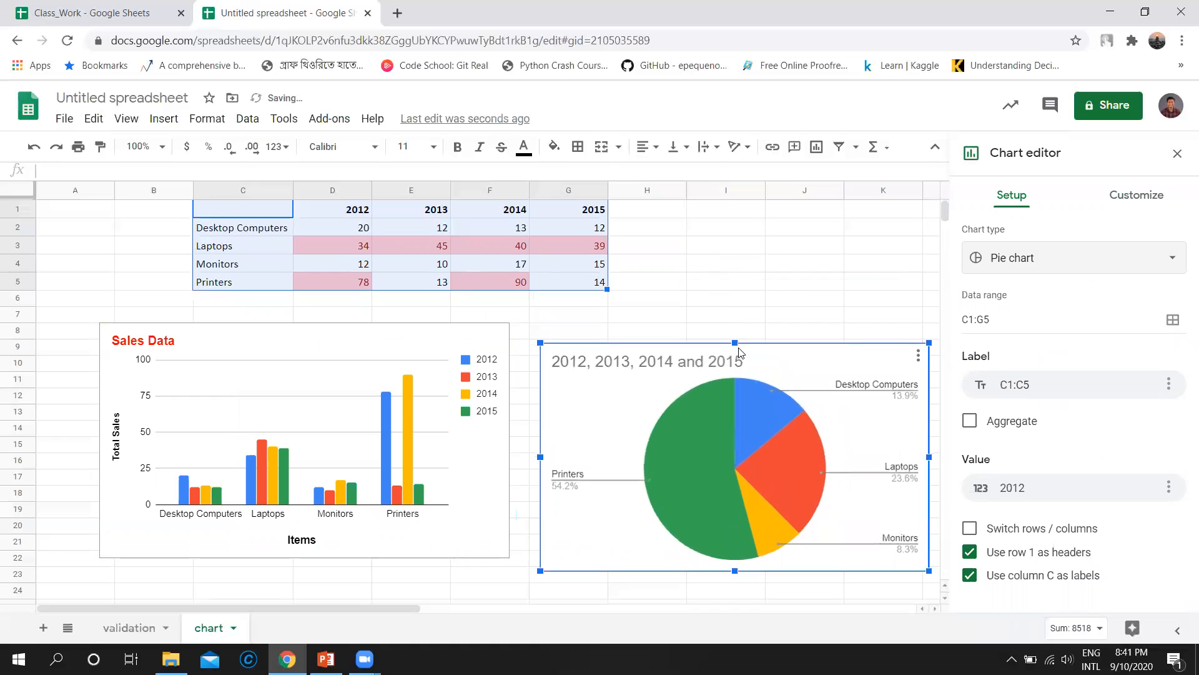
drag(737, 569, 737, 566)
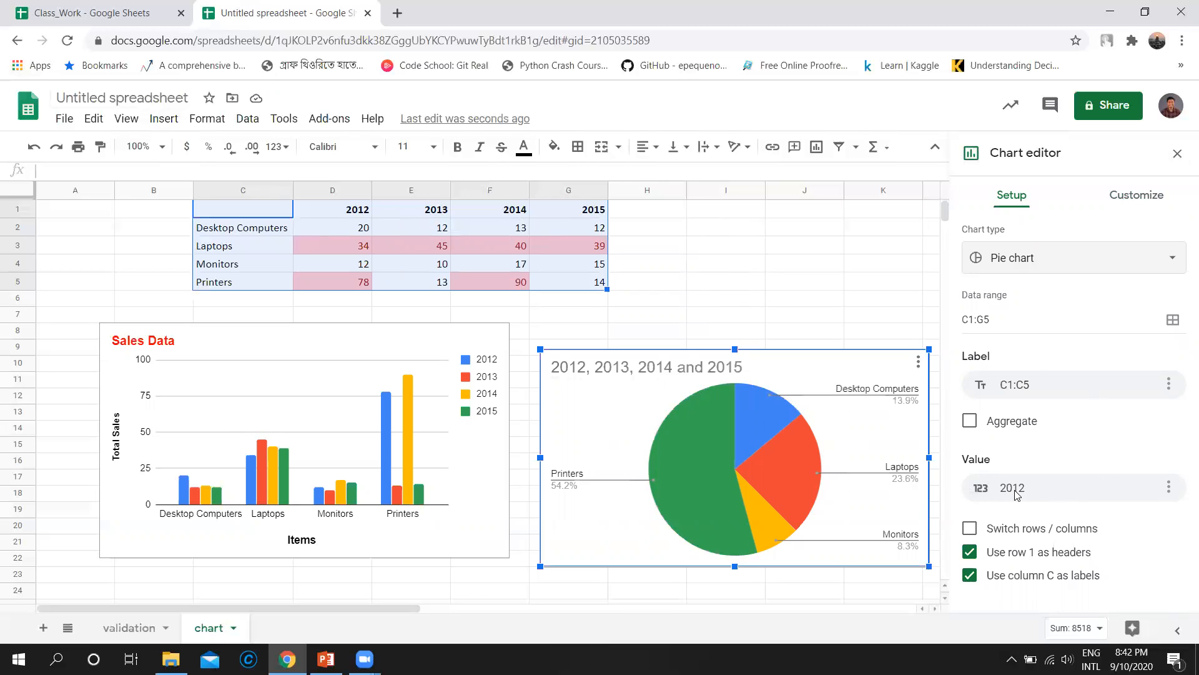
Look over the options for the pie chart's value series and switch the series to 2013
click(1169, 487)
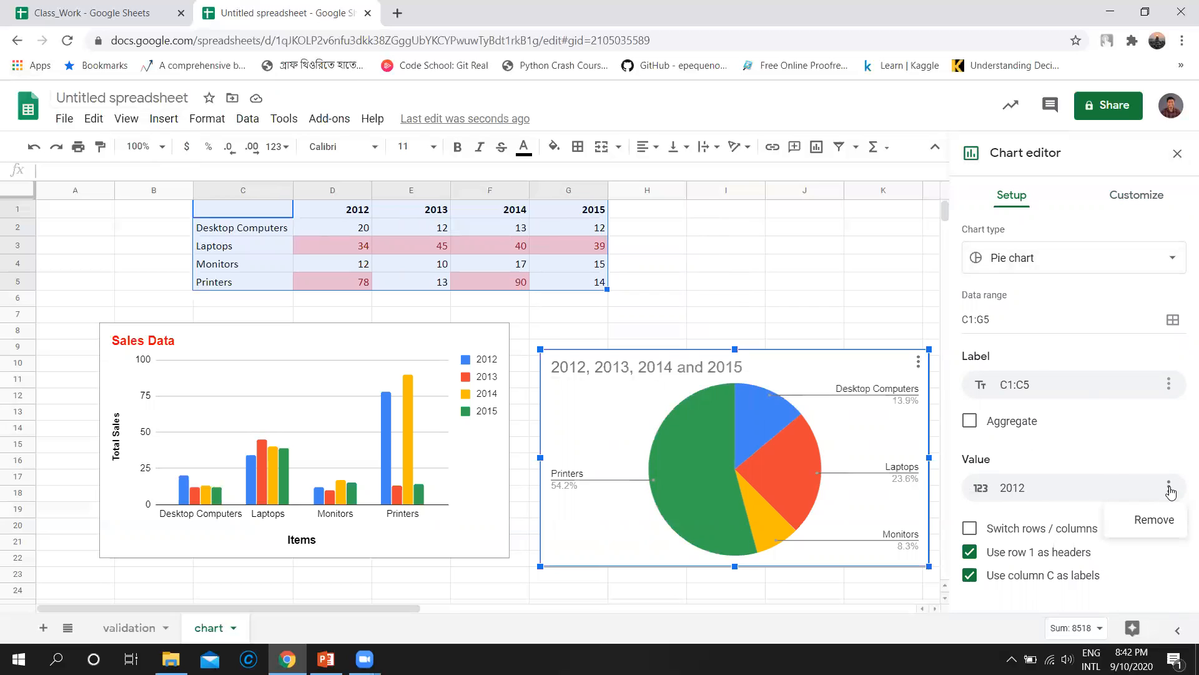
click(1060, 488)
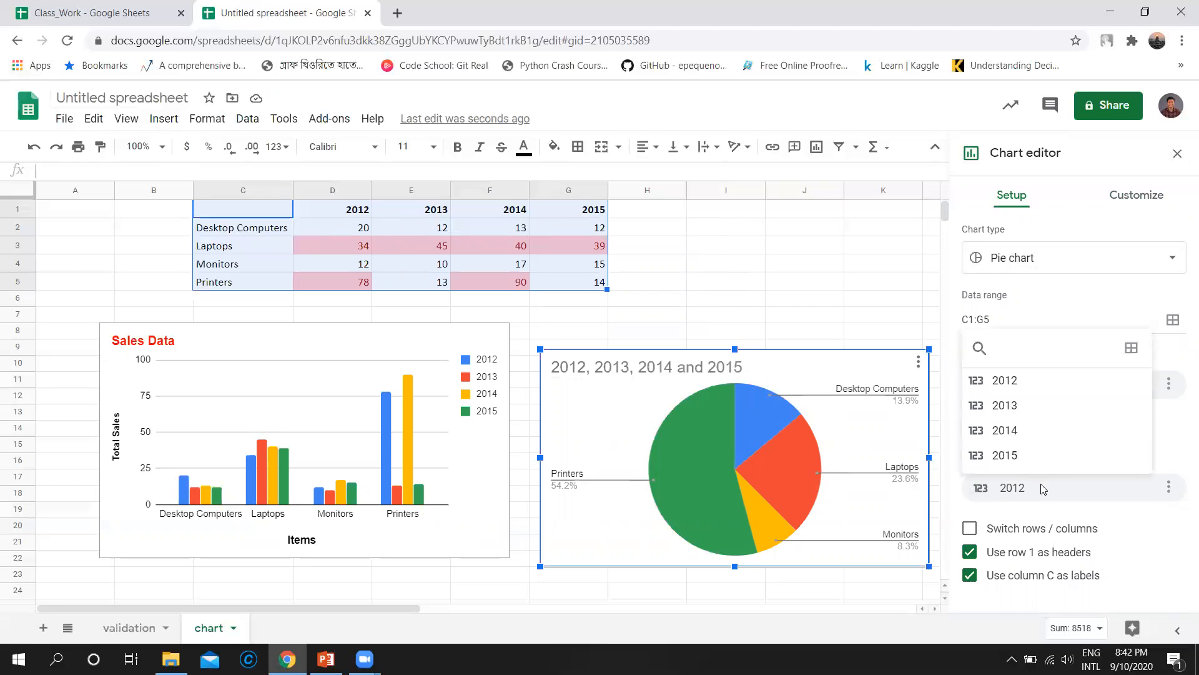
click(1043, 491)
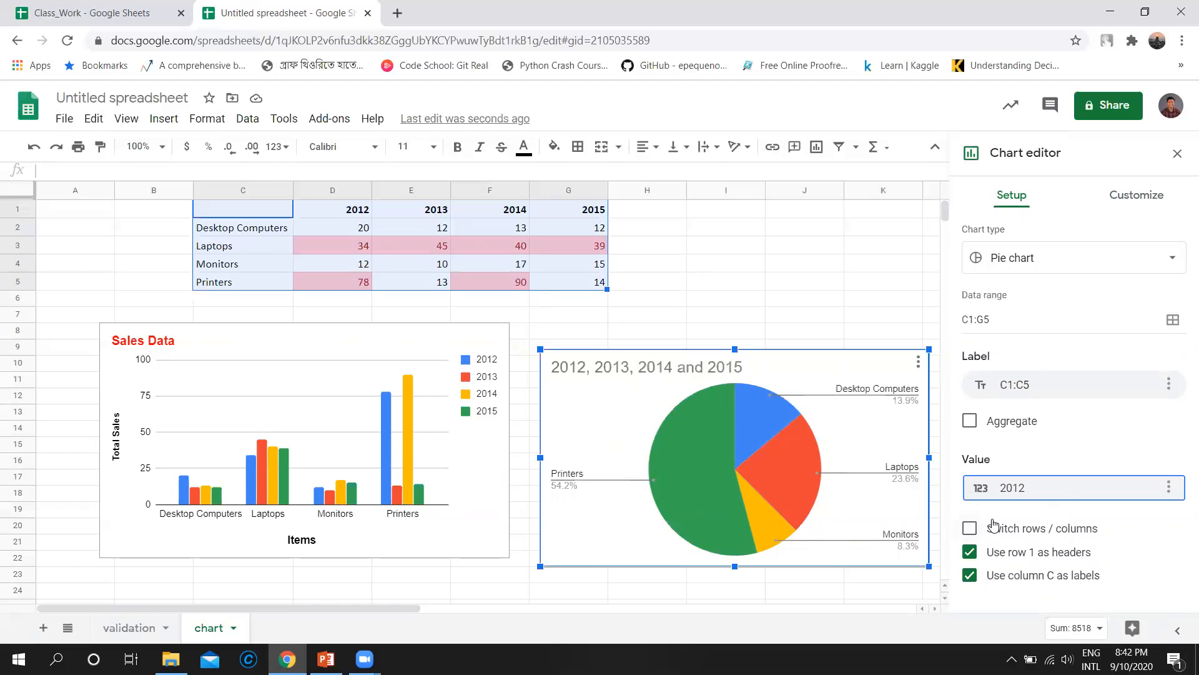
click(1050, 489)
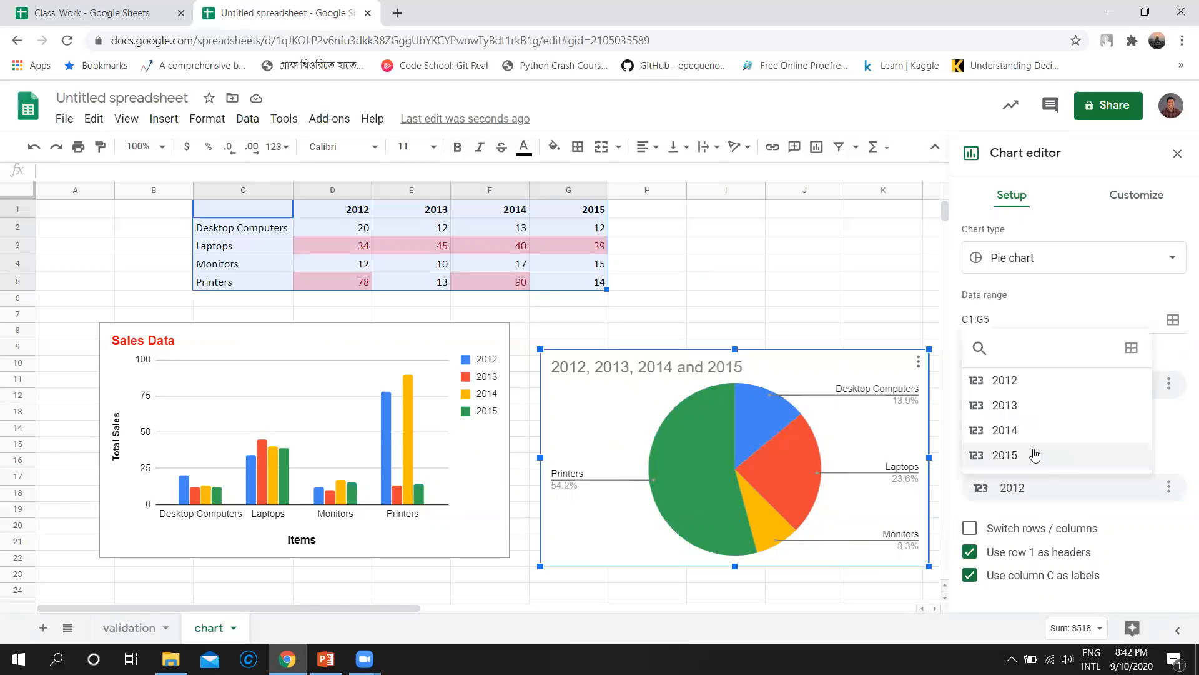
click(1027, 406)
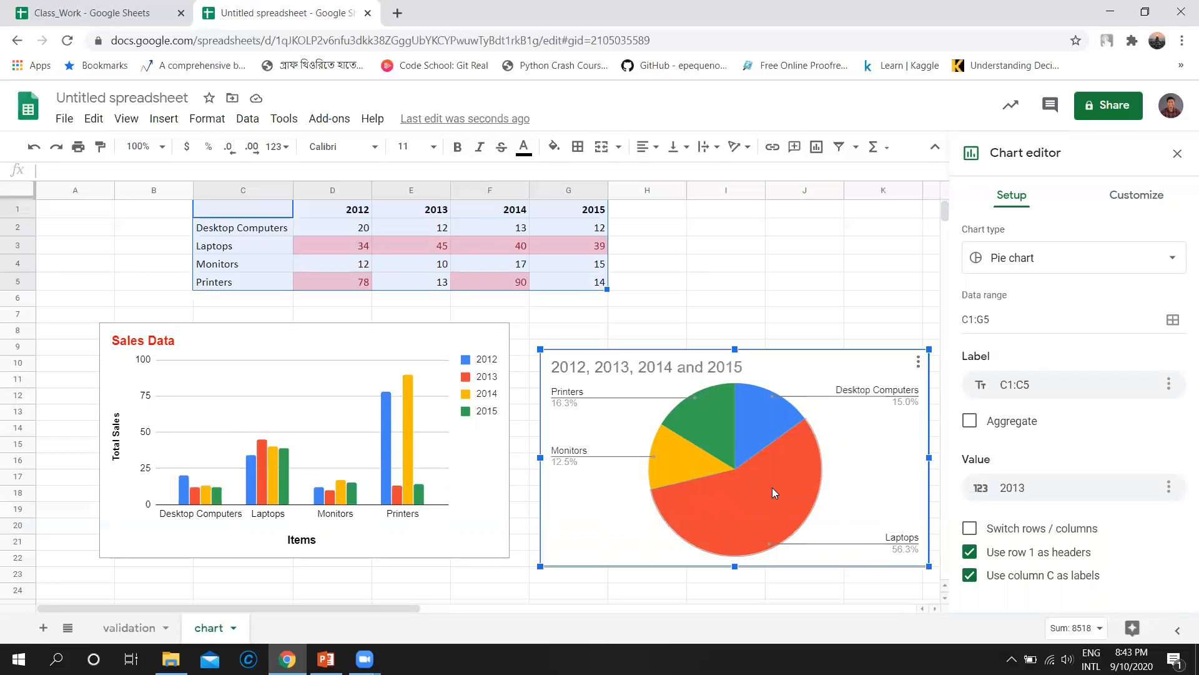
Set the pie chart's value series to 2014
click(1042, 488)
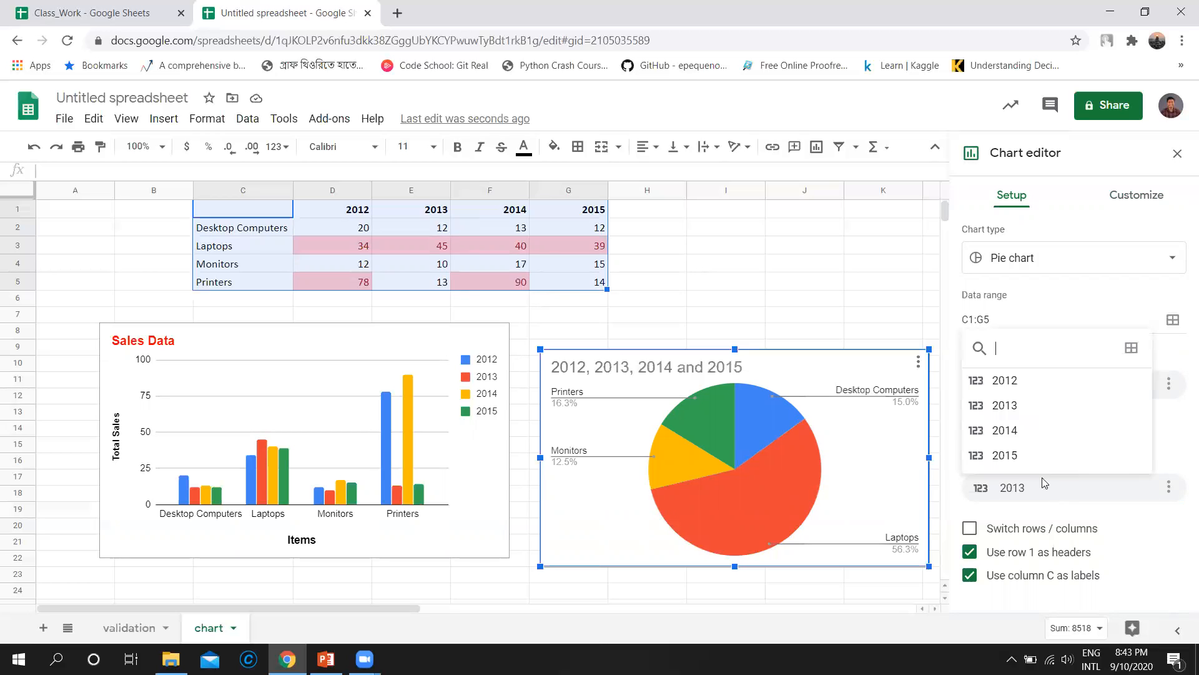
click(1004, 430)
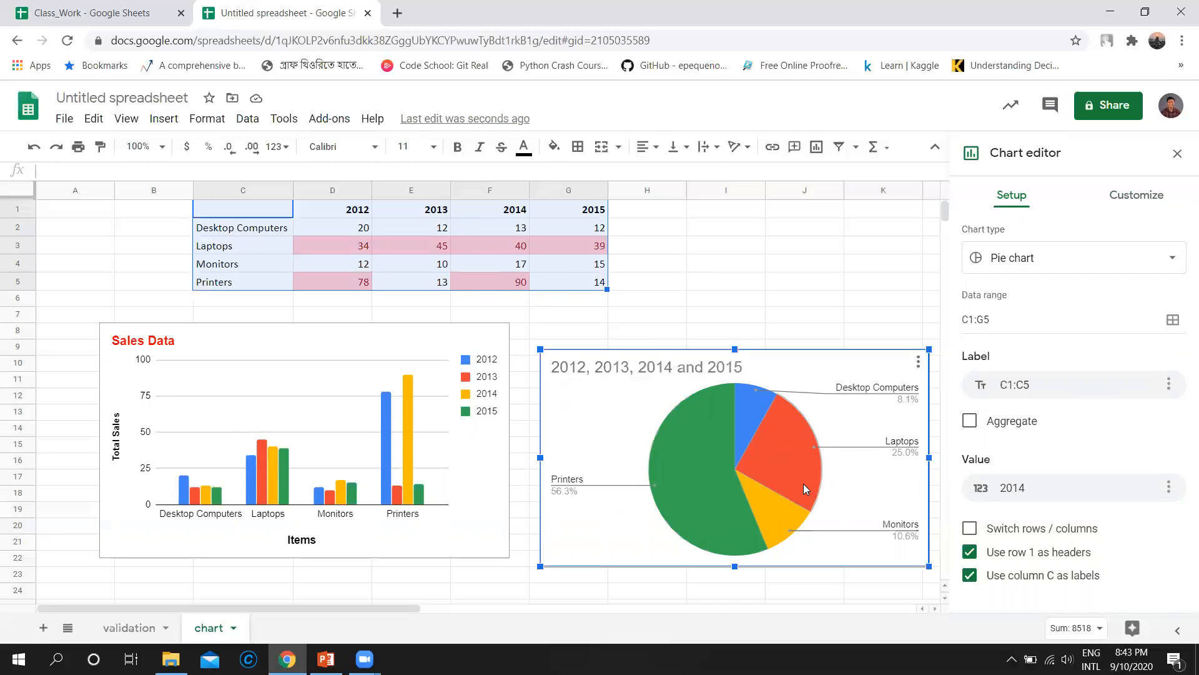
Replace the pie chart's title with "Sales data for 2014" and leave the chart editor
click(1137, 195)
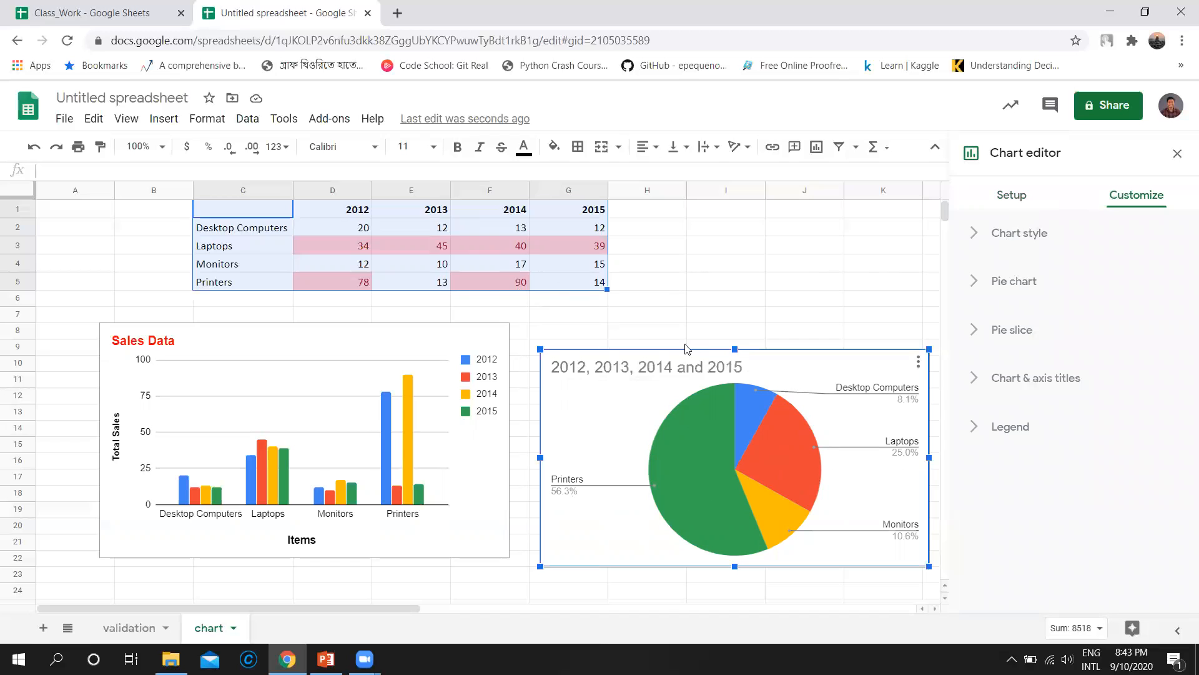
click(742, 367)
click(743, 368)
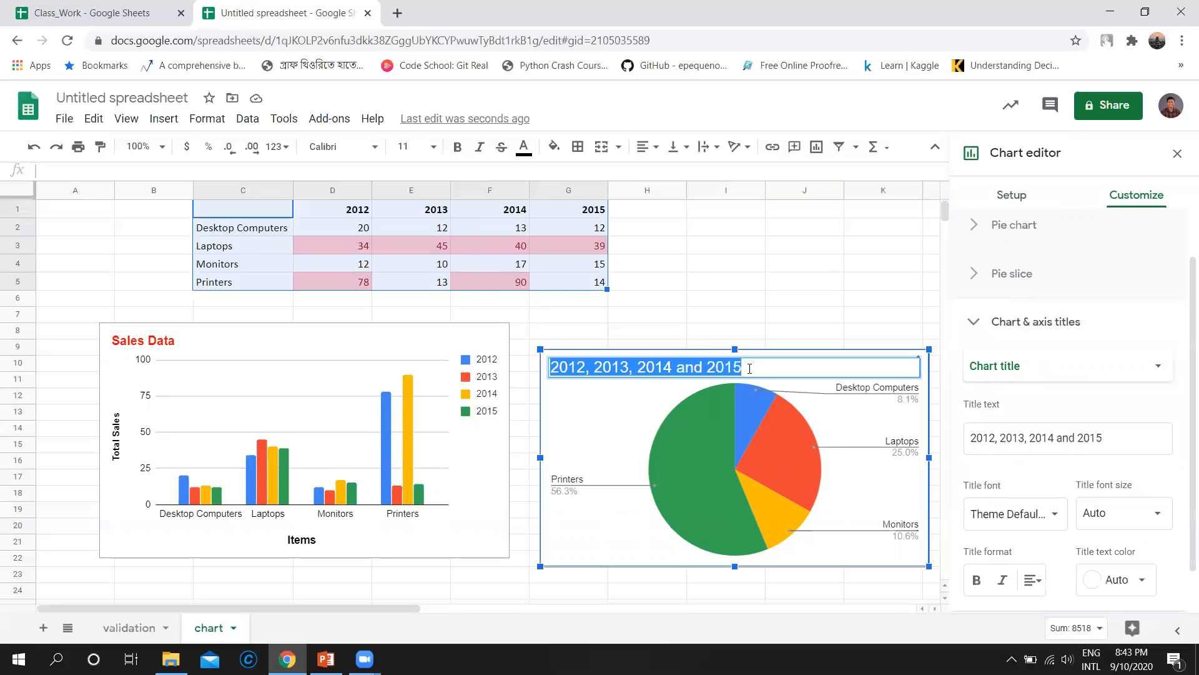
key(BackSpace)
text(Sale)
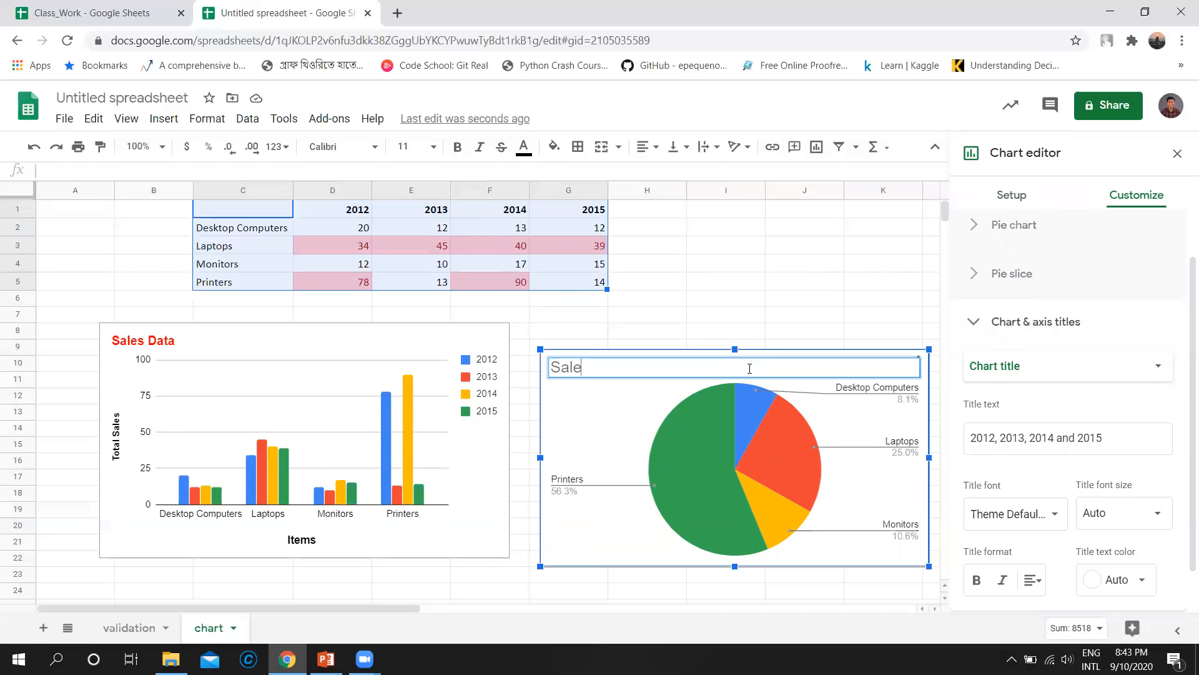
text(s data for 2014)
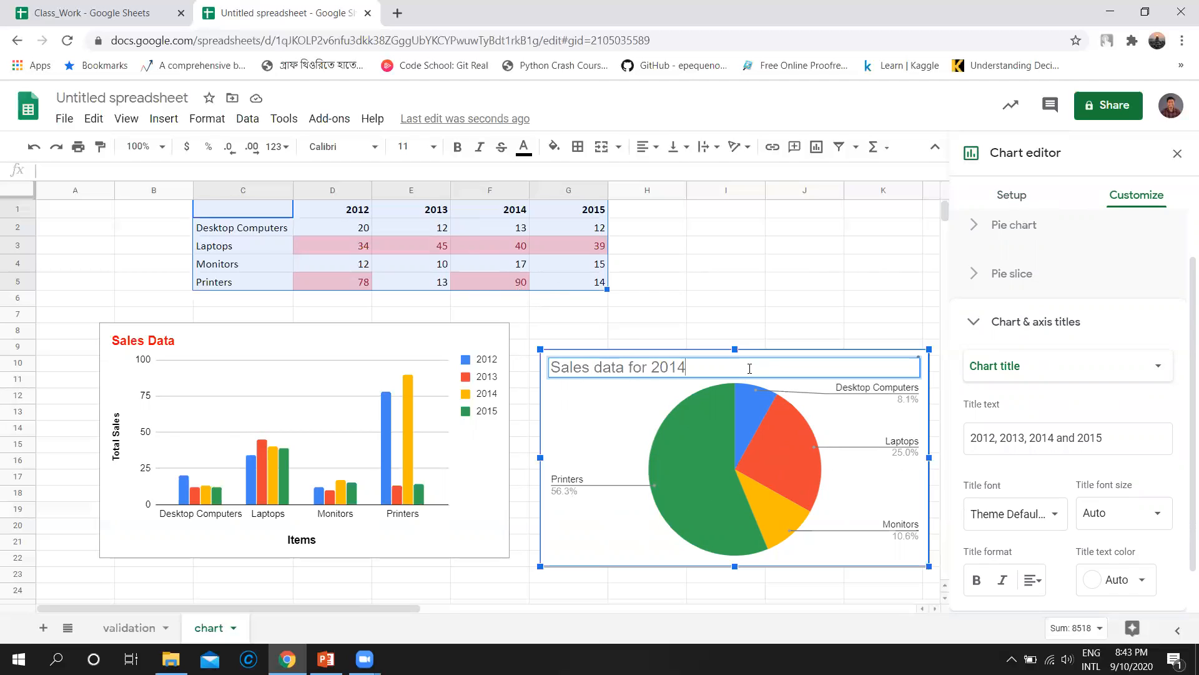
click(787, 268)
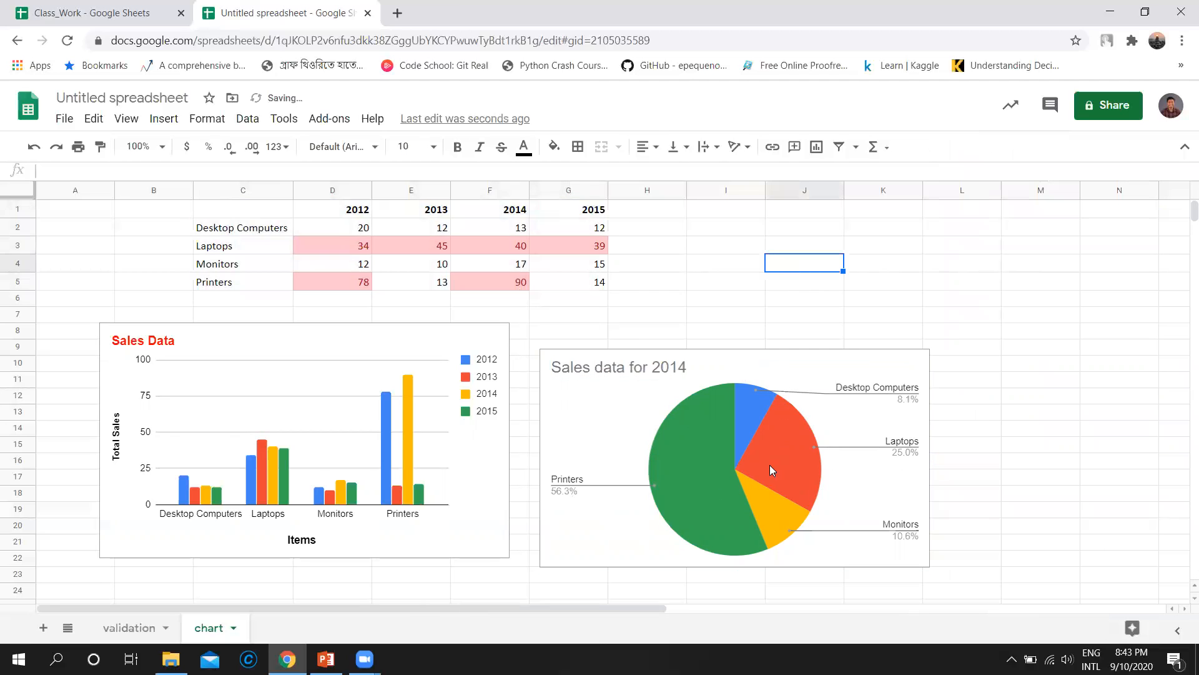
mouse_move(745, 478)
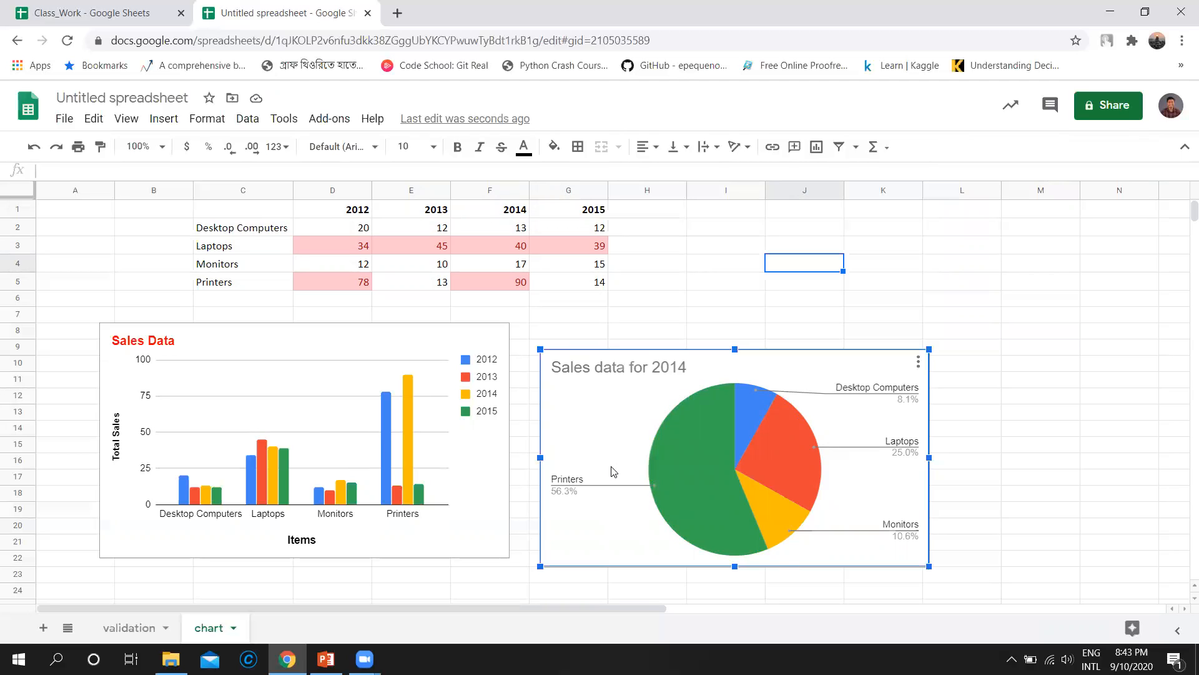
click(972, 346)
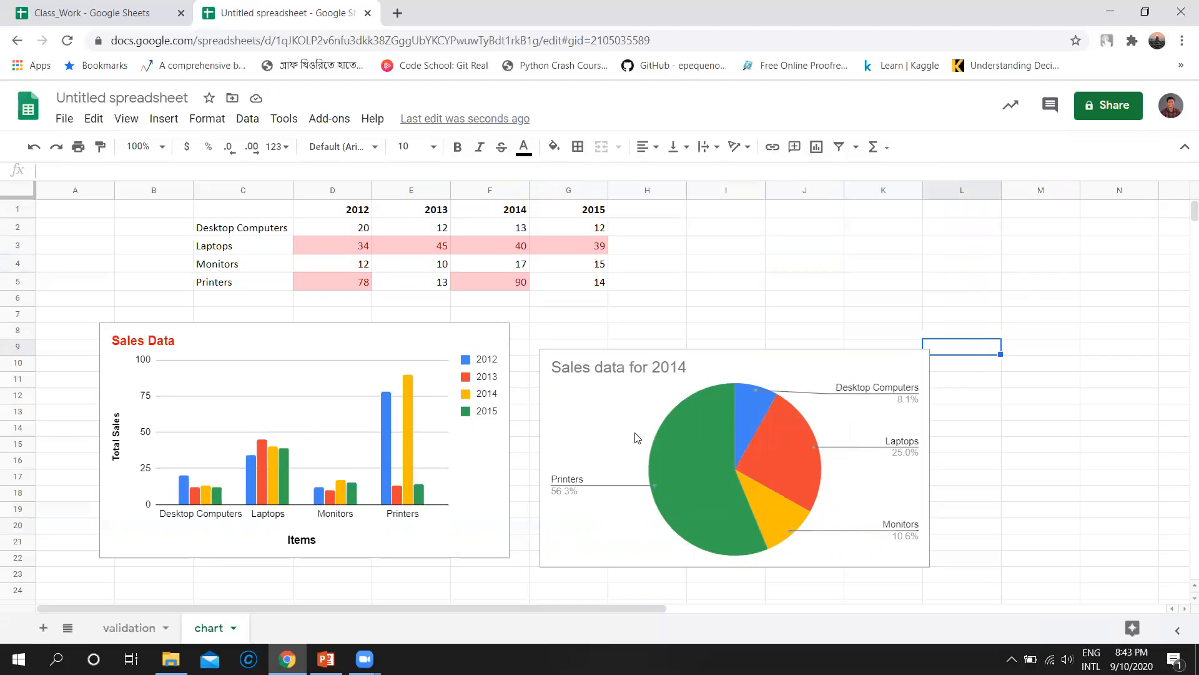